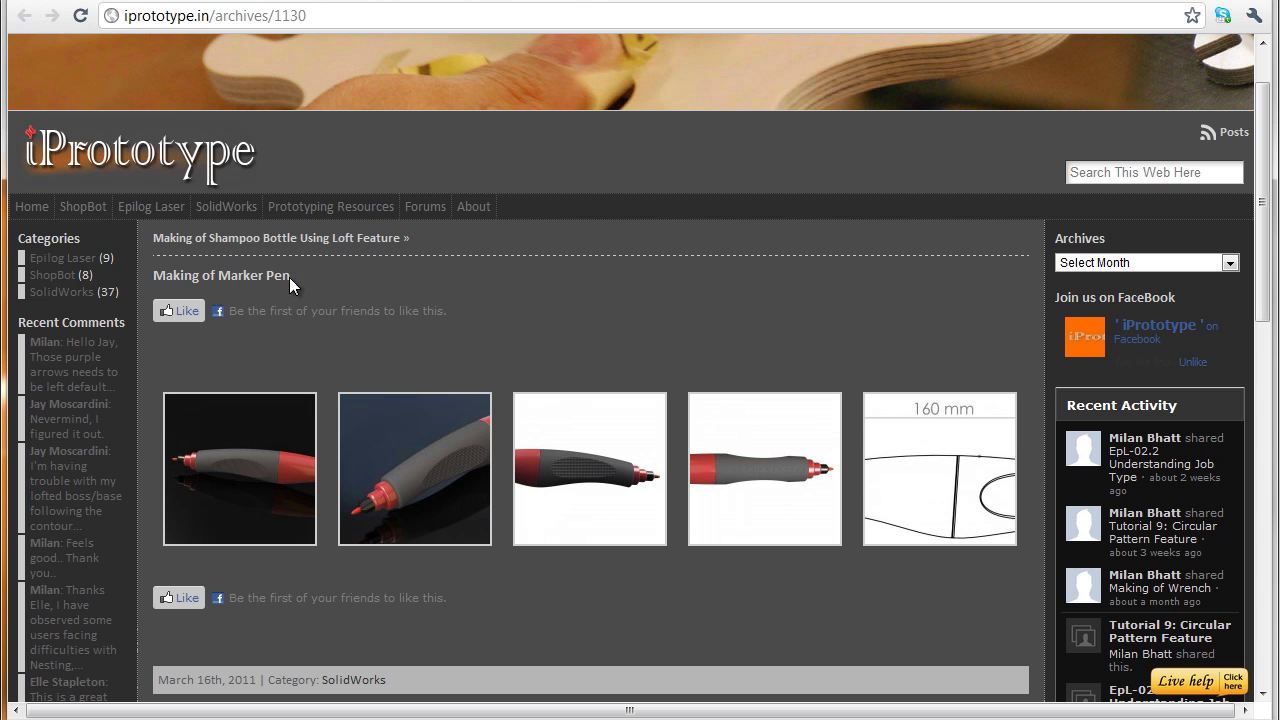
Open the Making of Marker Pen tutorial from the SolidWorks tutorials page
left_click(226, 206)
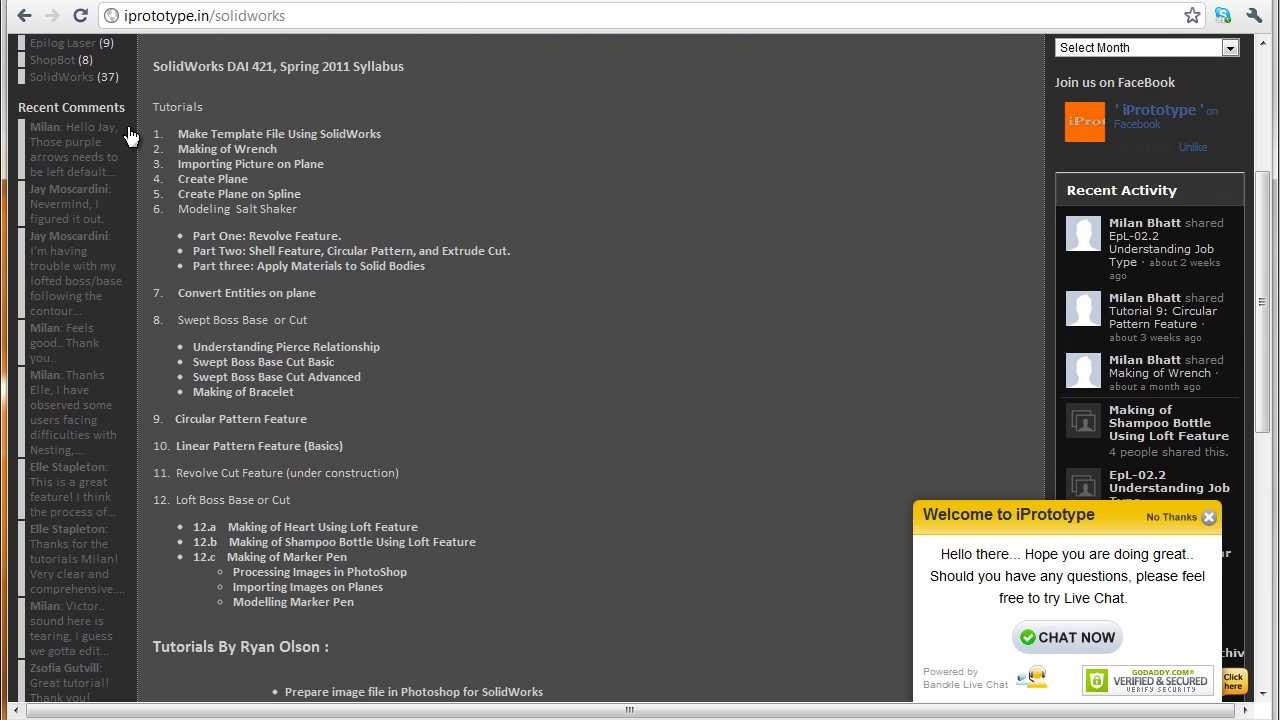
scroll(545, 232, "up", 3)
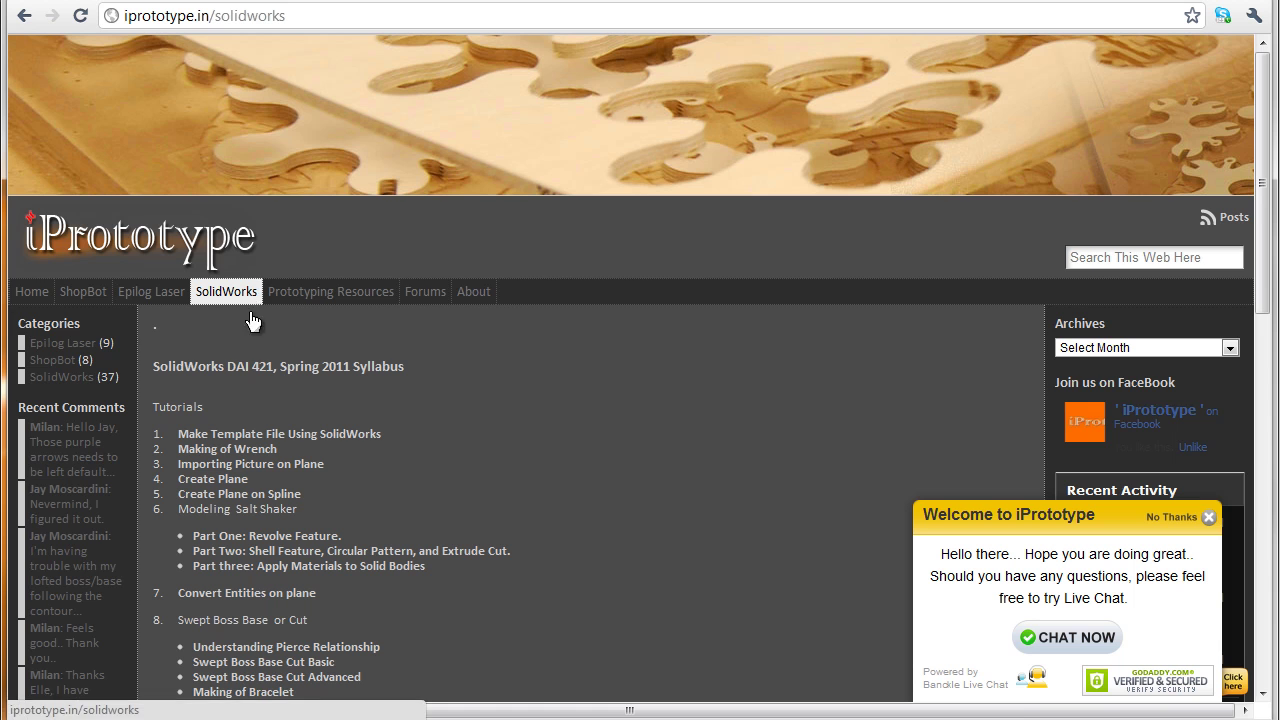
scroll(426, 446, "down", 4)
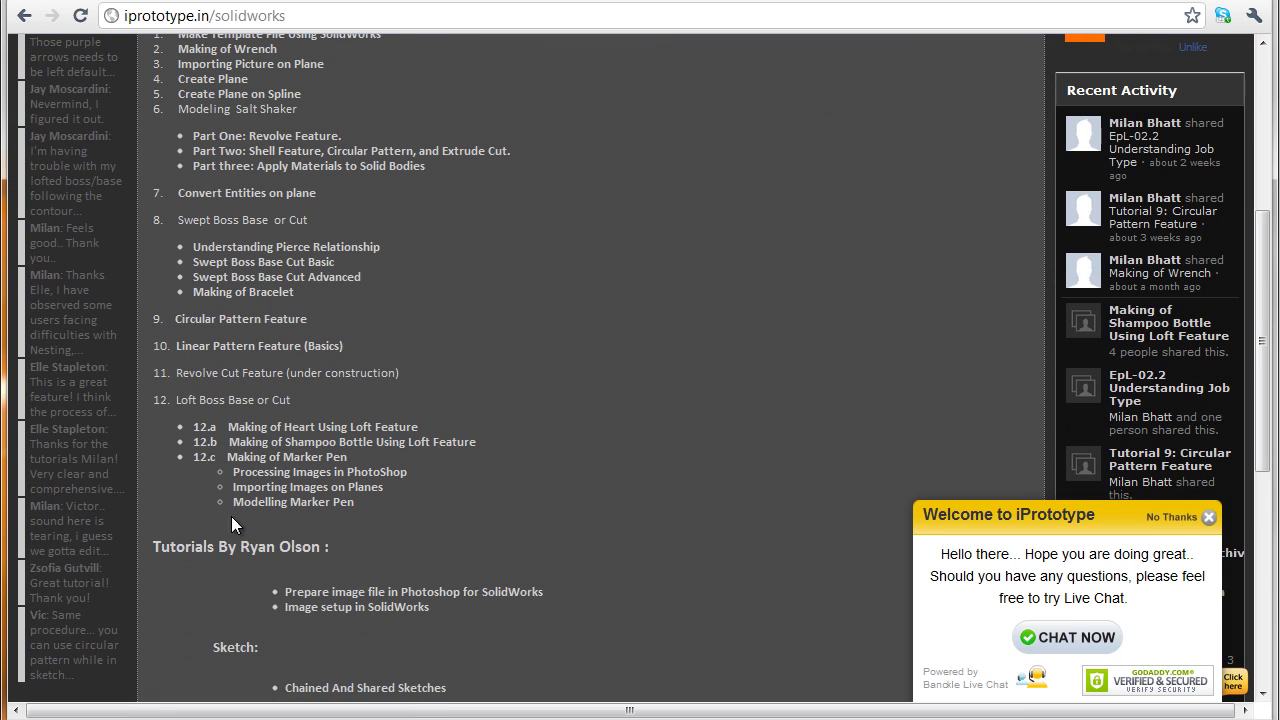
left_click(275, 460)
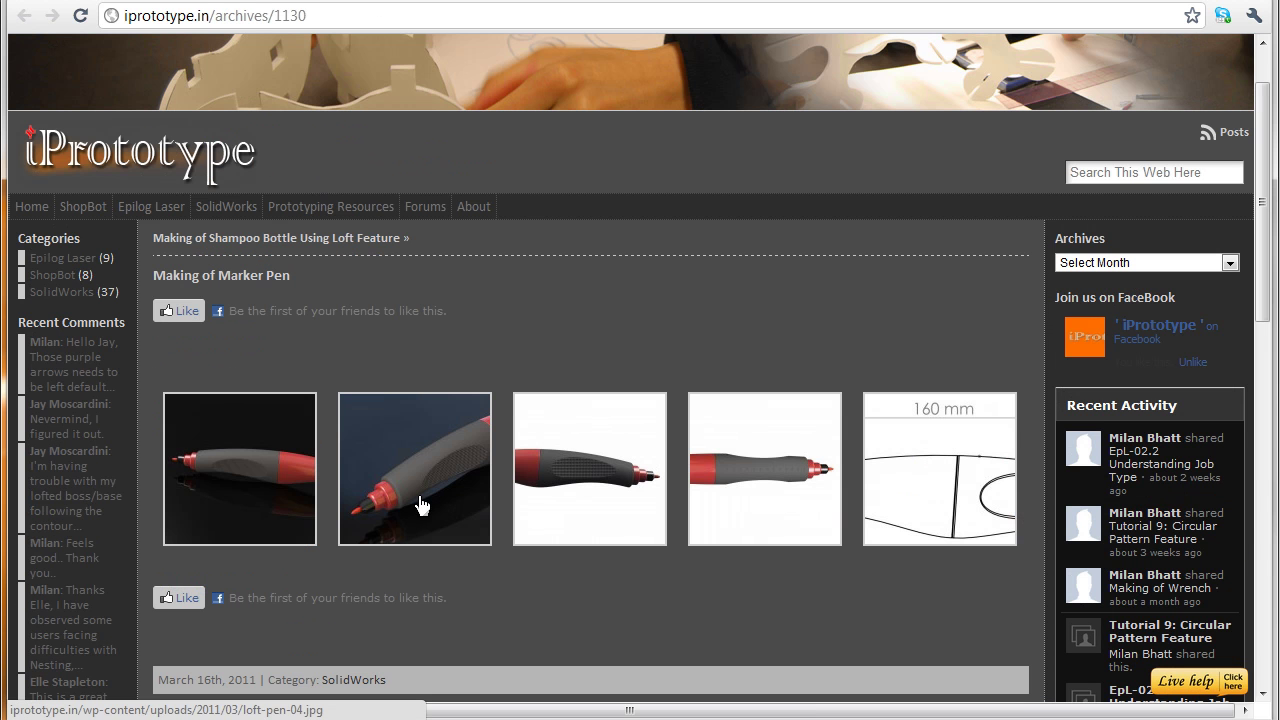
Page through the full-size tutorial pictures to Marker Pen Top View and bring up its image options
left_click(238, 465)
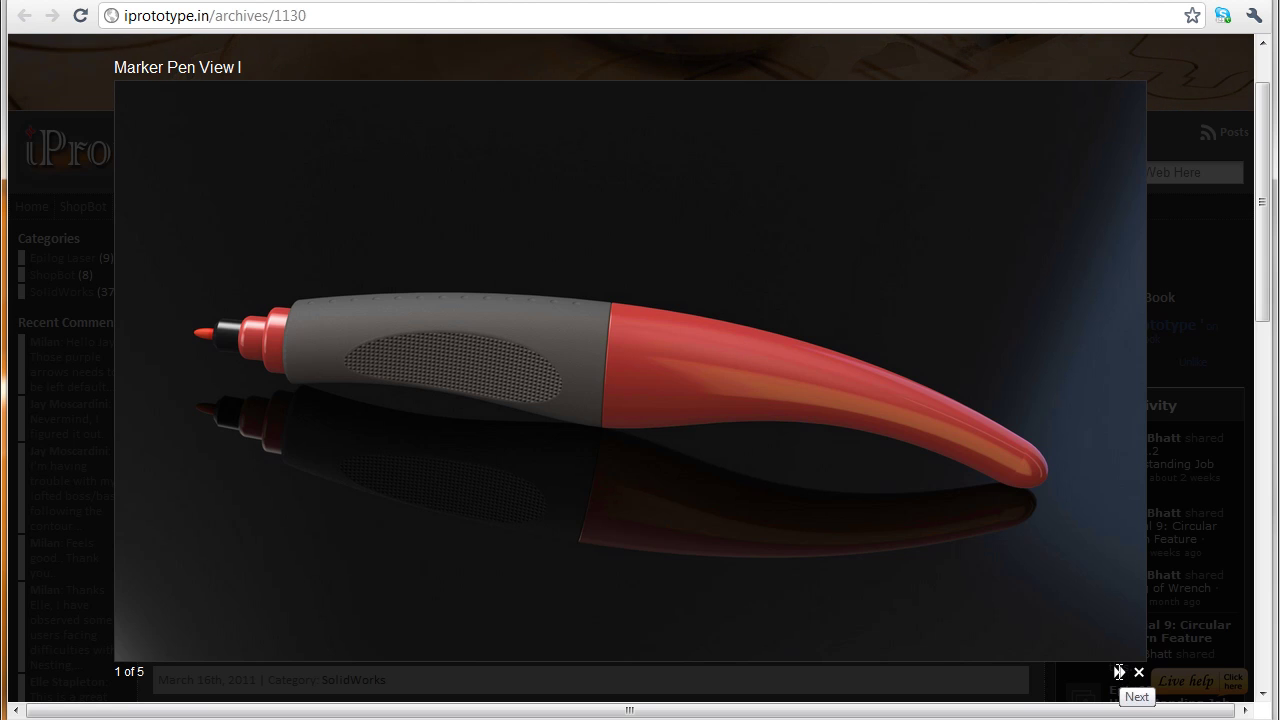
left_click(1119, 672)
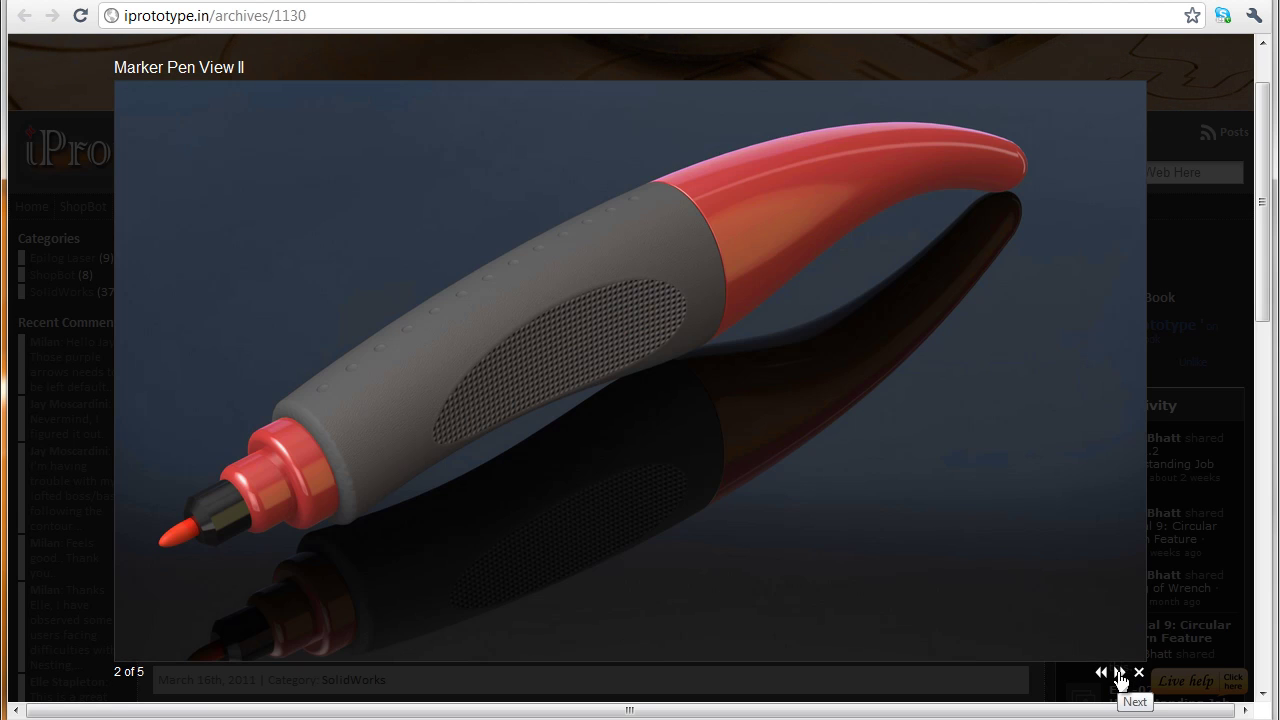
left_click(1119, 673)
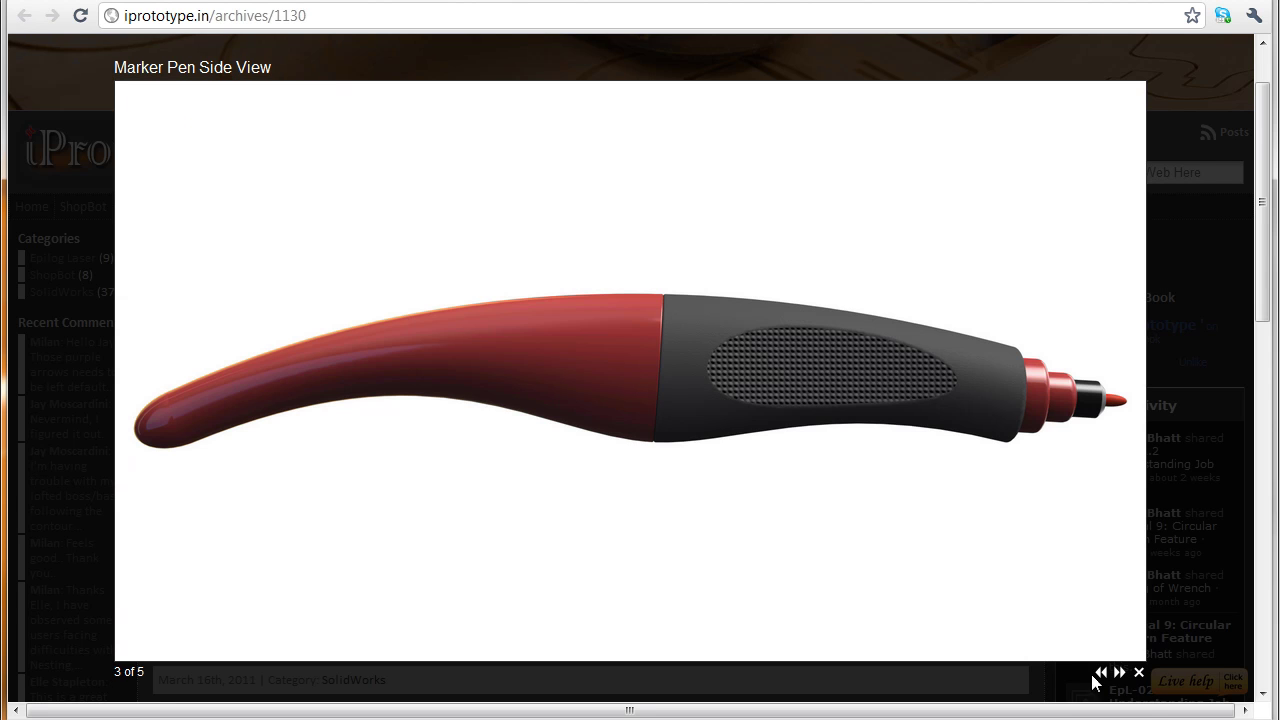
left_click(1119, 672)
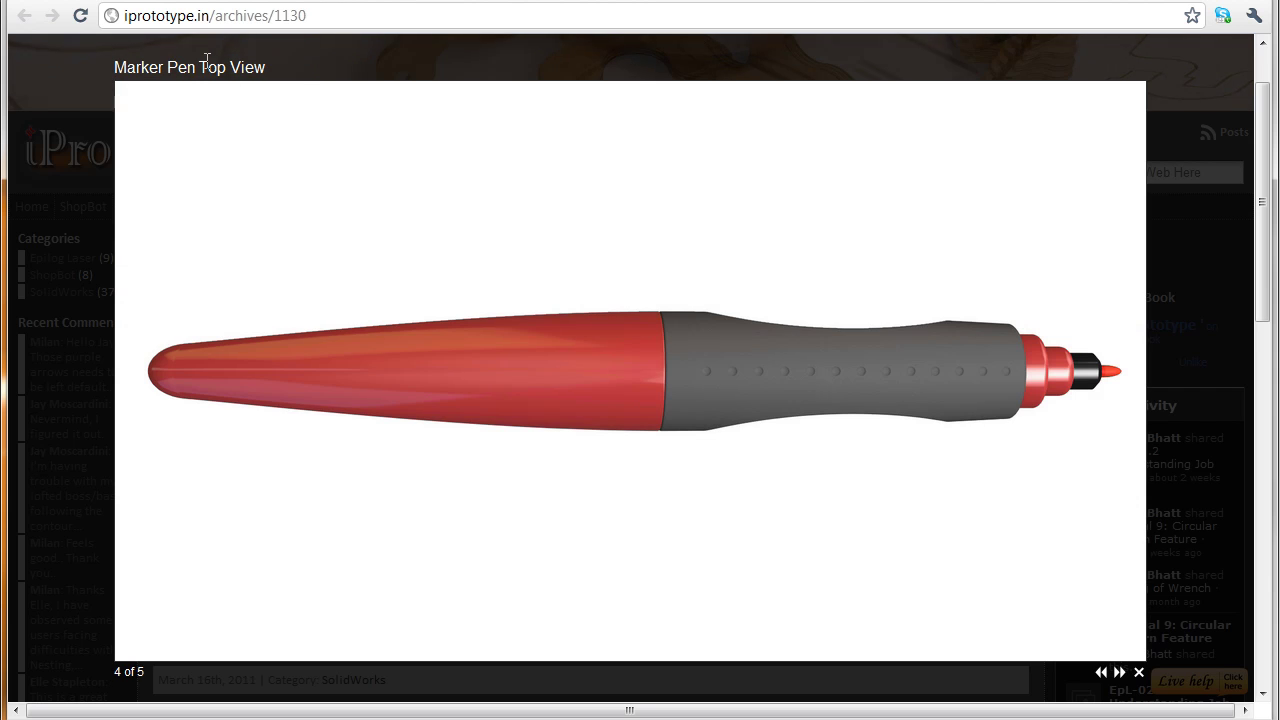
left_click(1119, 673)
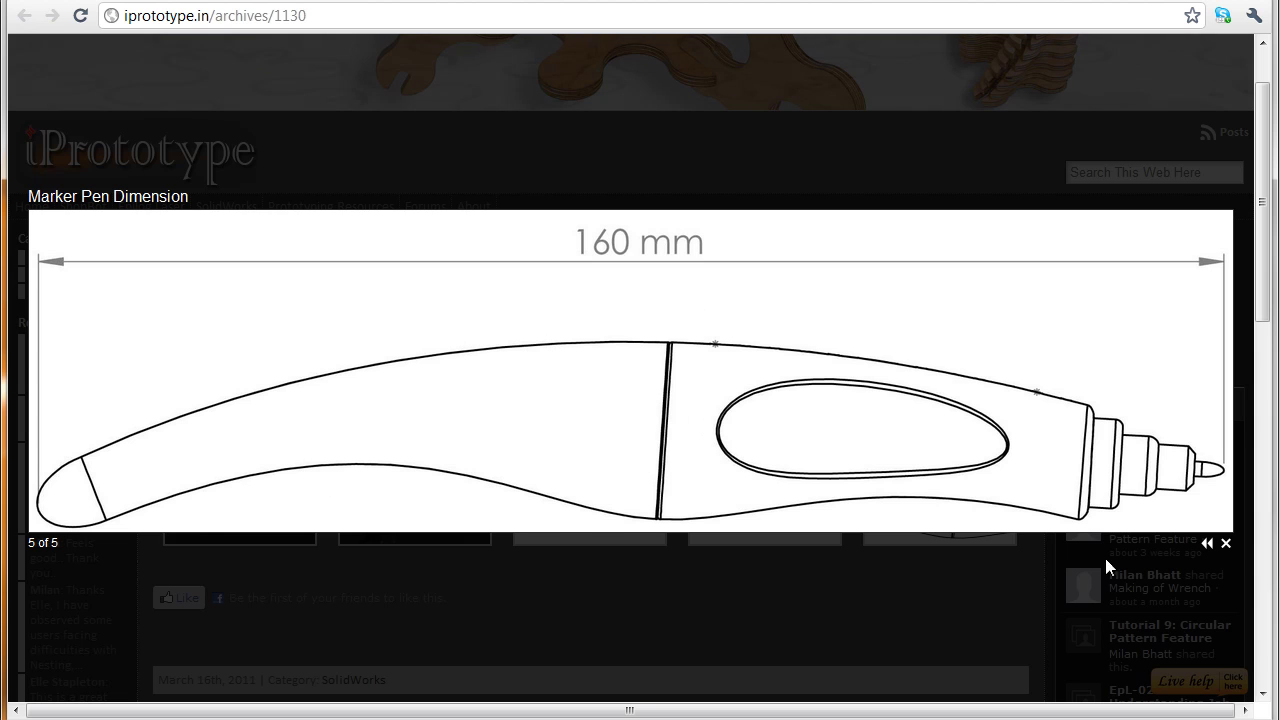
left_click(1207, 543)
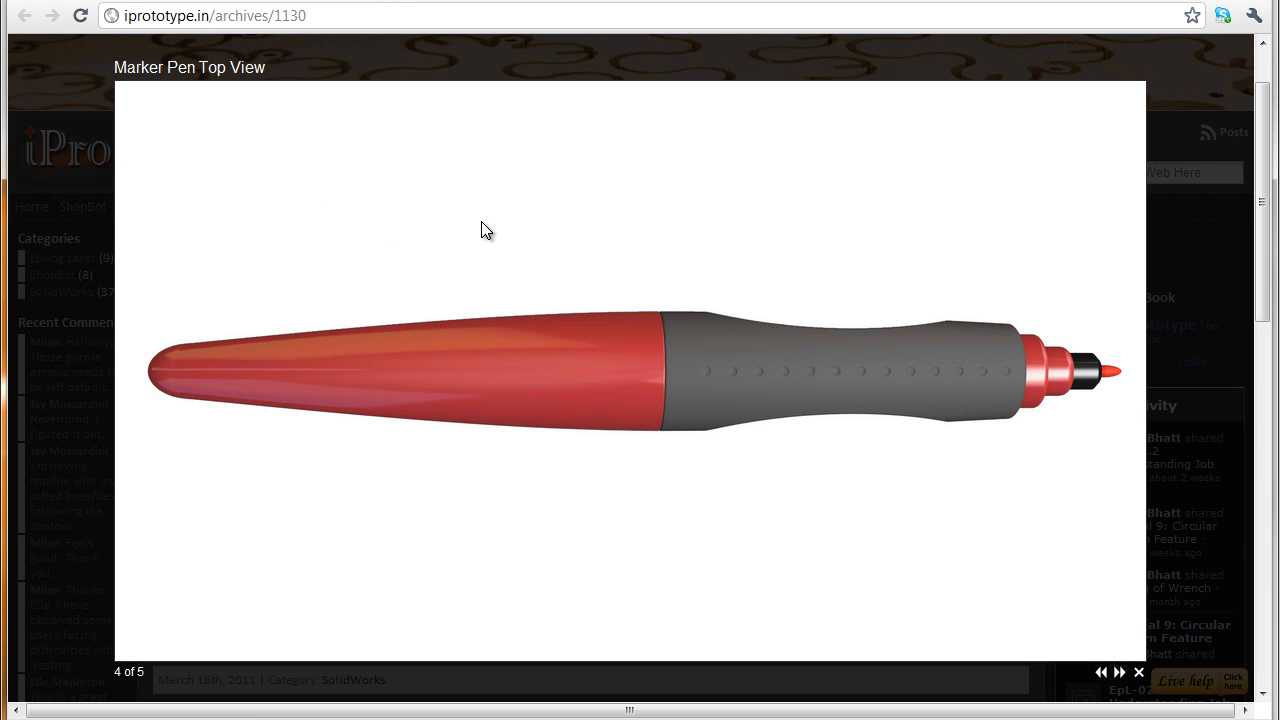
right_click(486, 220)
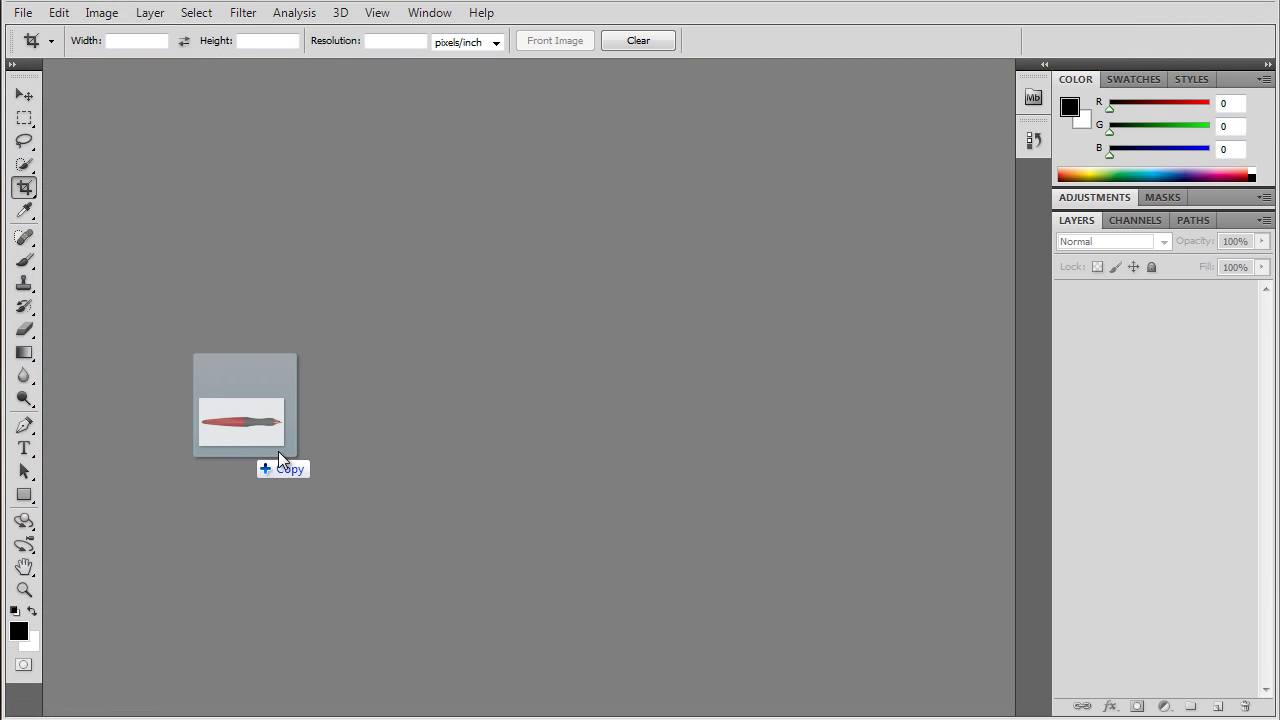
Bring Marker-Pen-Top-View.jpg into Photoshop and convert its locked Background into Layer 0
left_click_drag(278, 451, 287, 451)
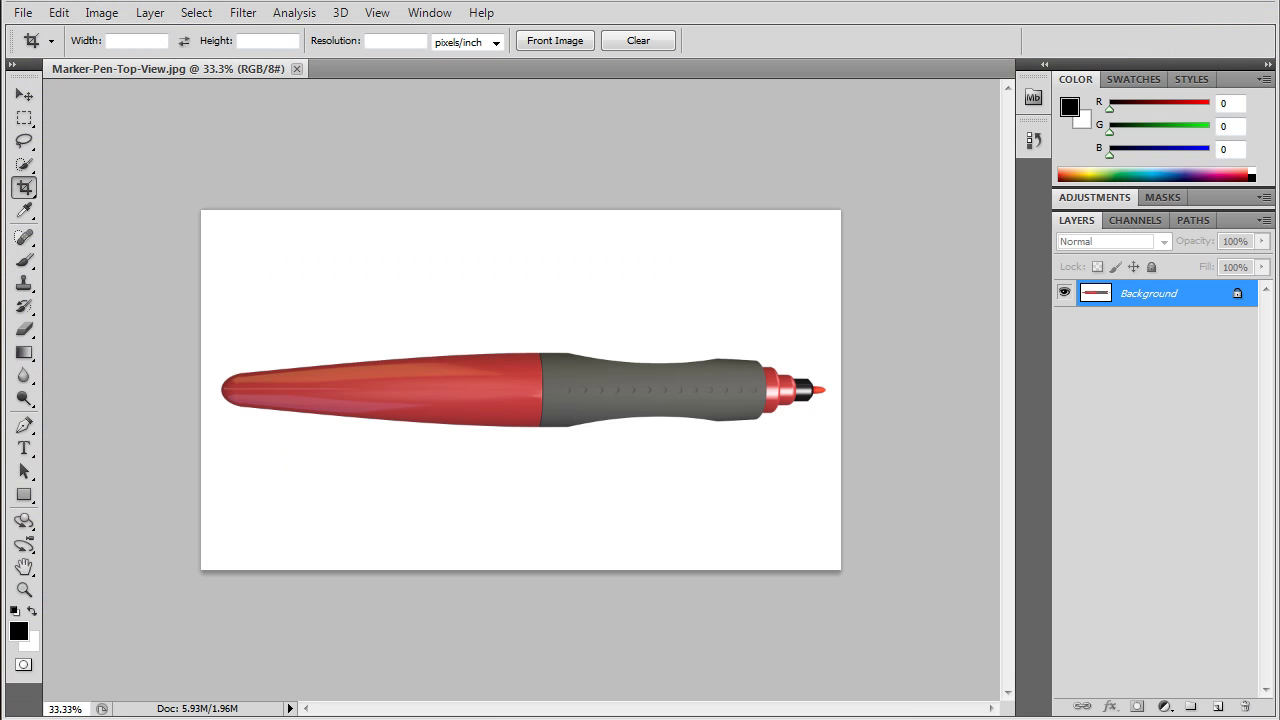
double_click(1222, 302)
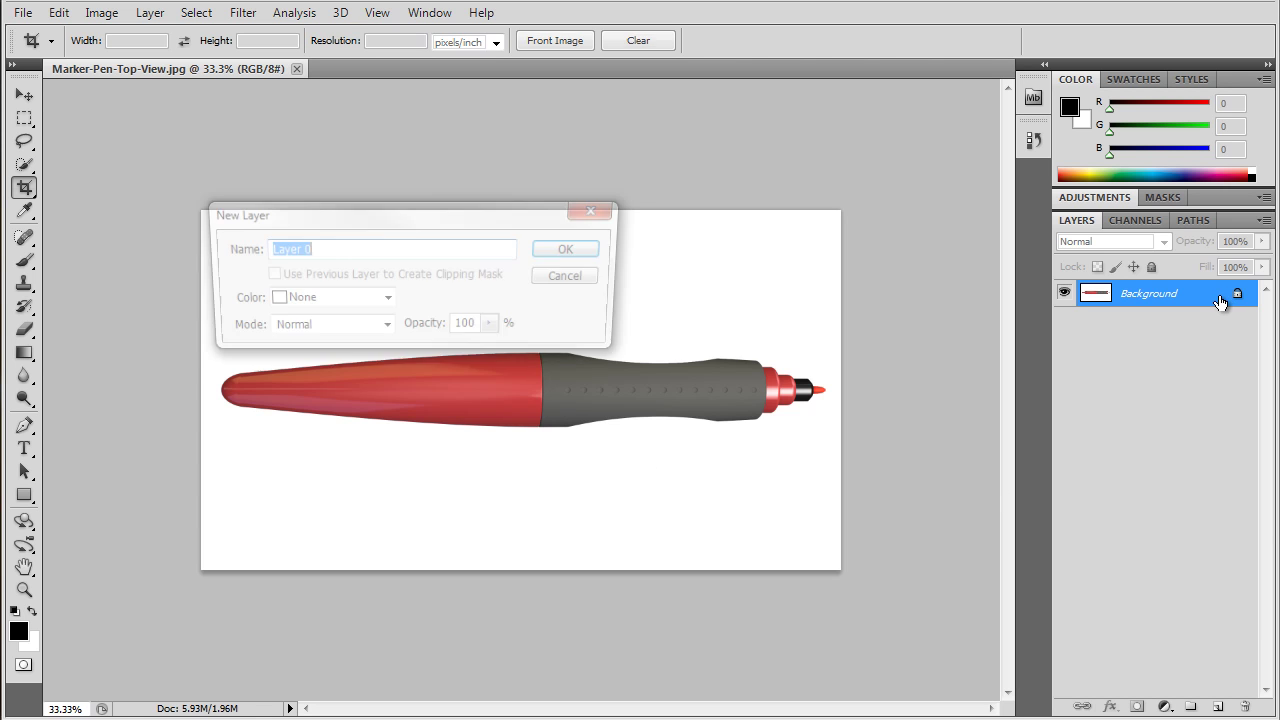
left_click(548, 251)
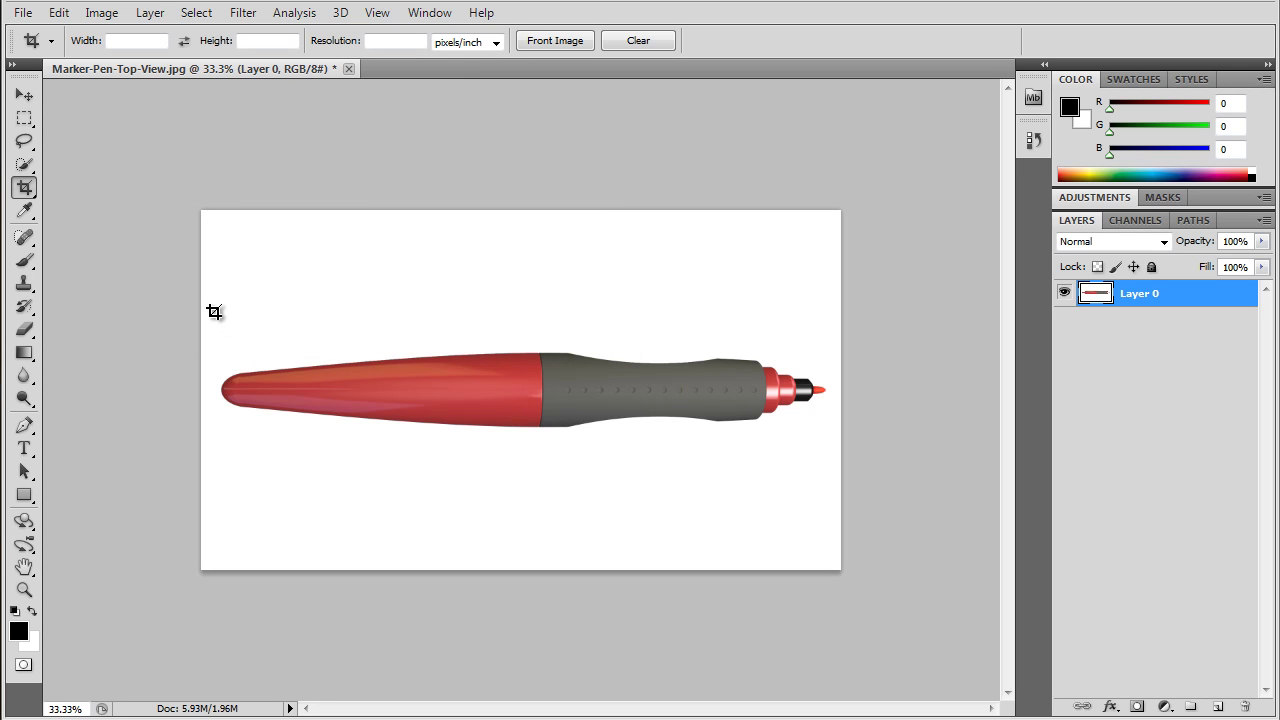
Crop the top view to the pen, tightening top, bottom and left edges, shrinking it to 1.20M
left_click_drag(218, 295, 827, 445)
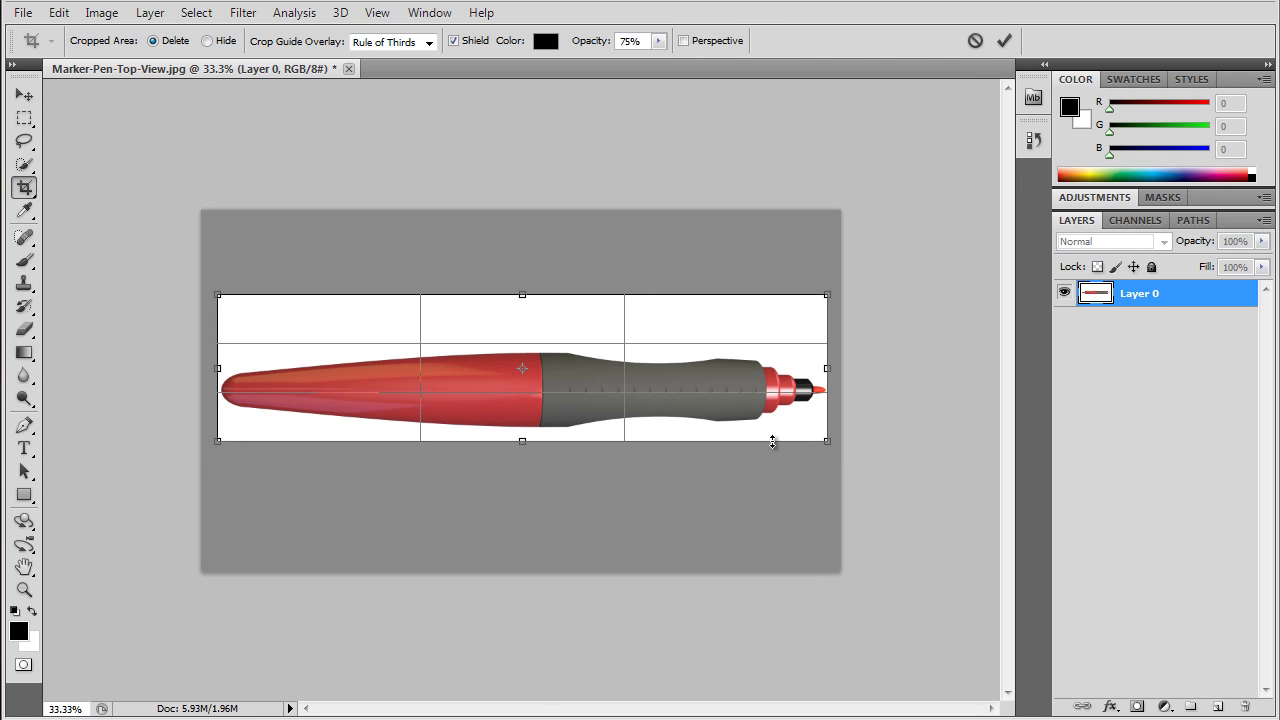
key("ctrl+plus")
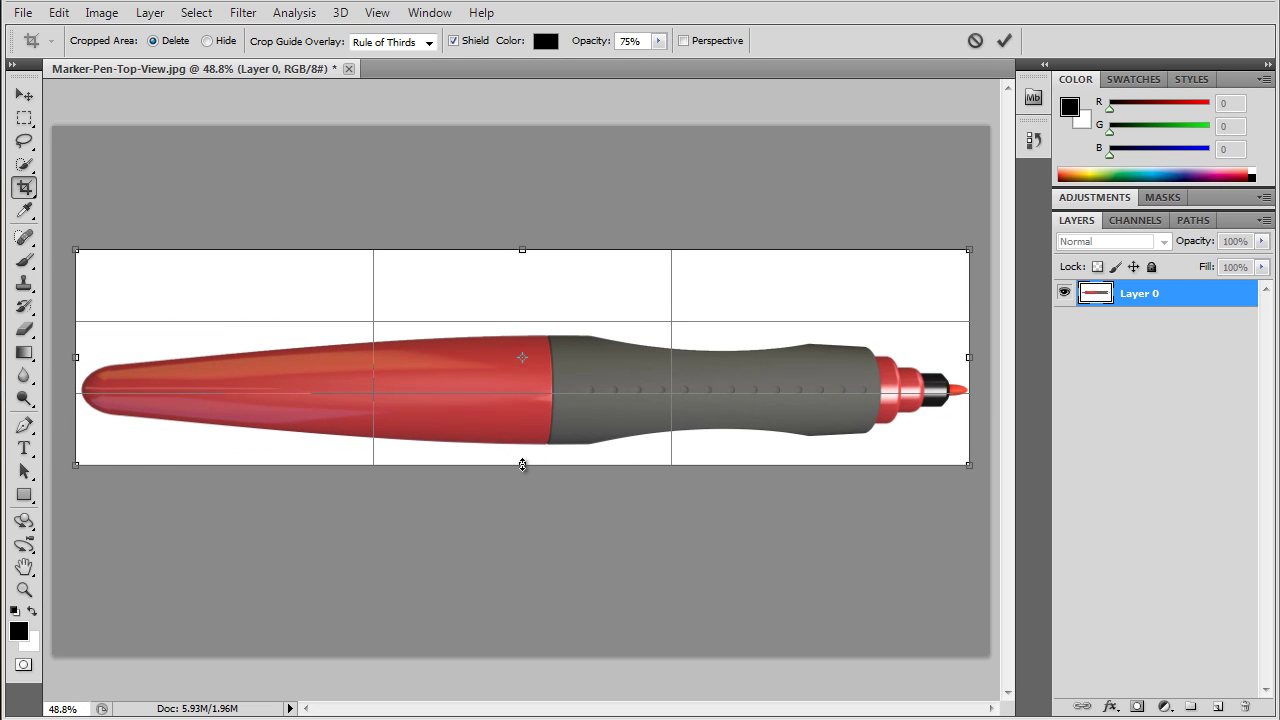
left_click_drag(522, 464, 522, 445)
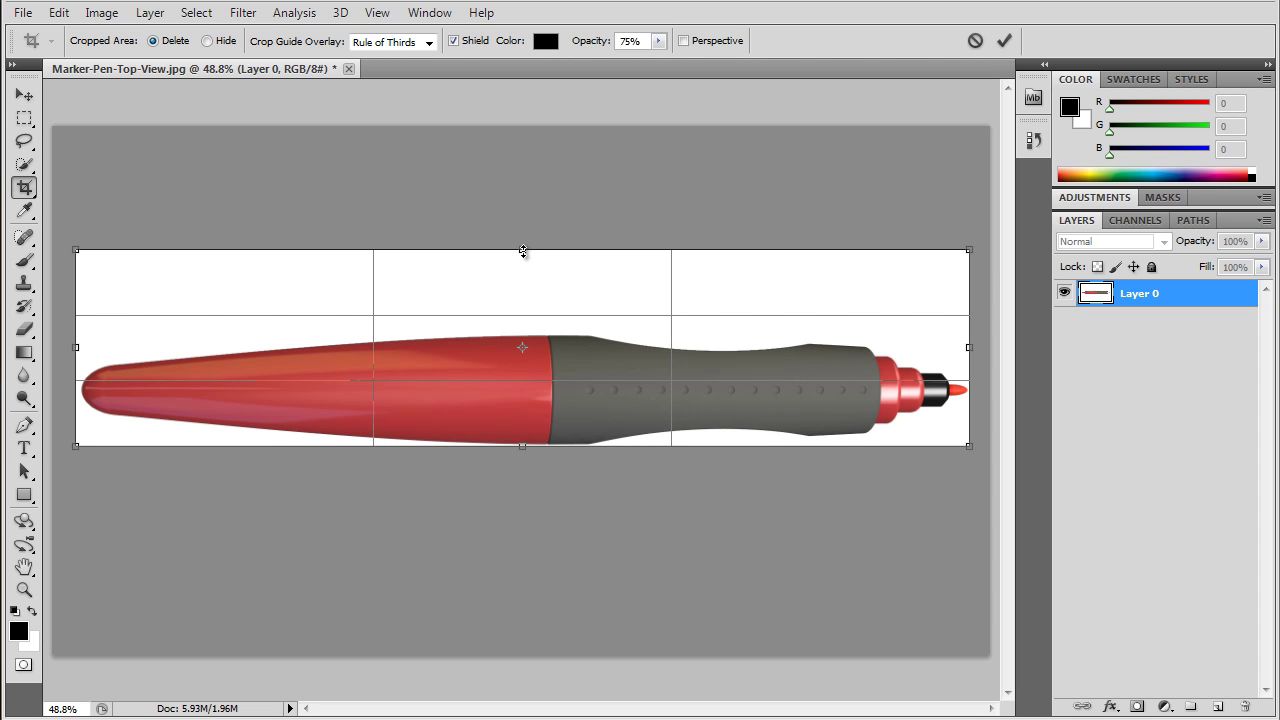
left_click_drag(522, 251, 524, 336)
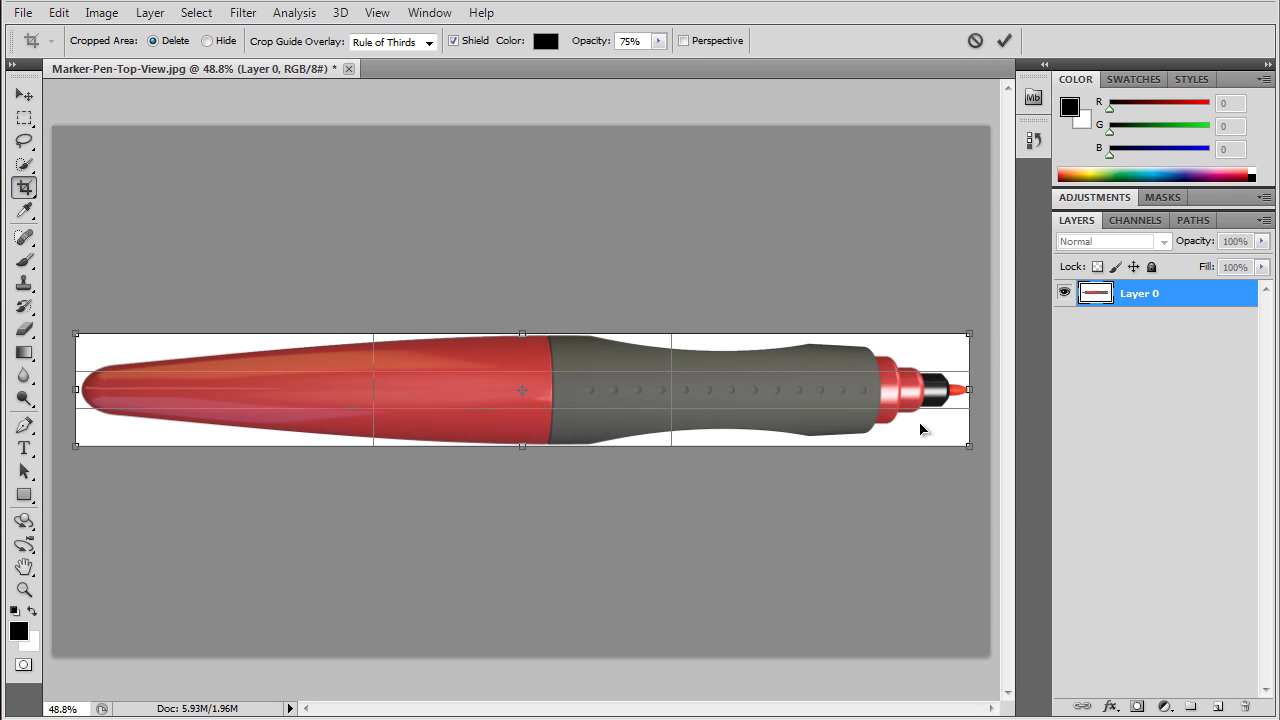
scroll(962, 412, "up", 5)
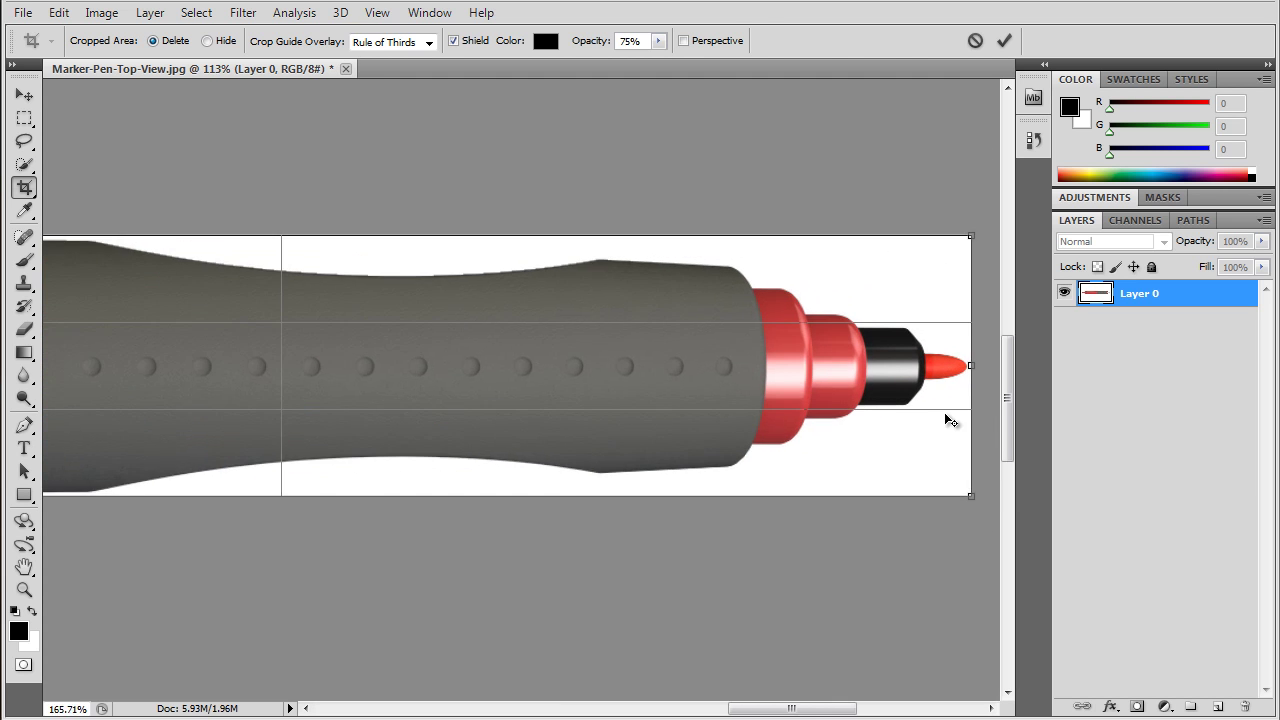
scroll(982, 378, "up", 1)
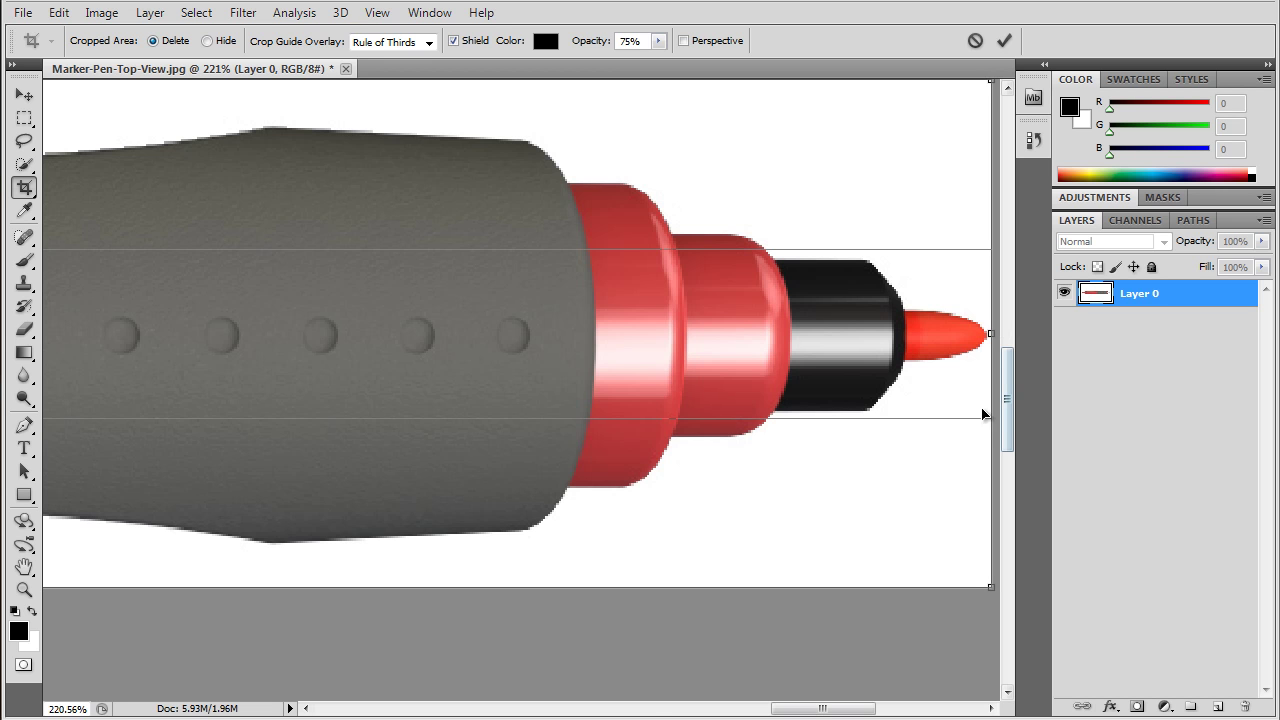
left_click_drag(793, 709, 447, 712)
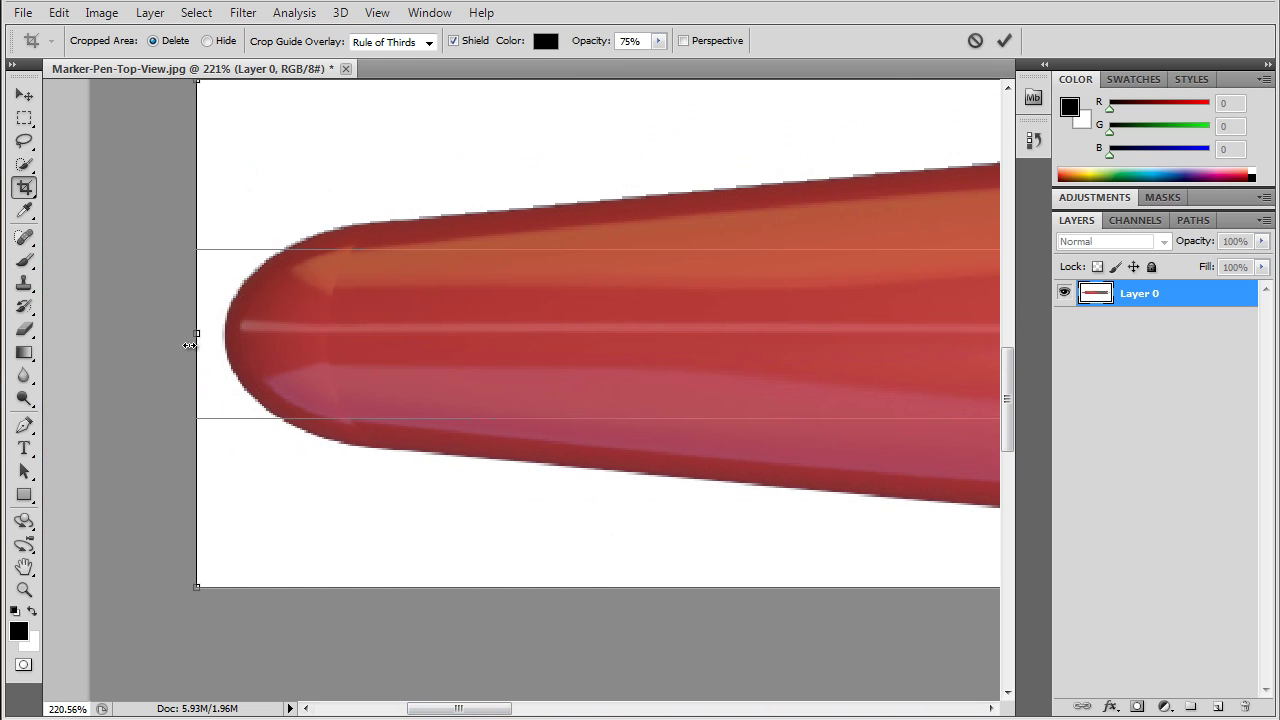
left_click_drag(197, 336, 221, 337)
scroll(648, 440, "down", 8)
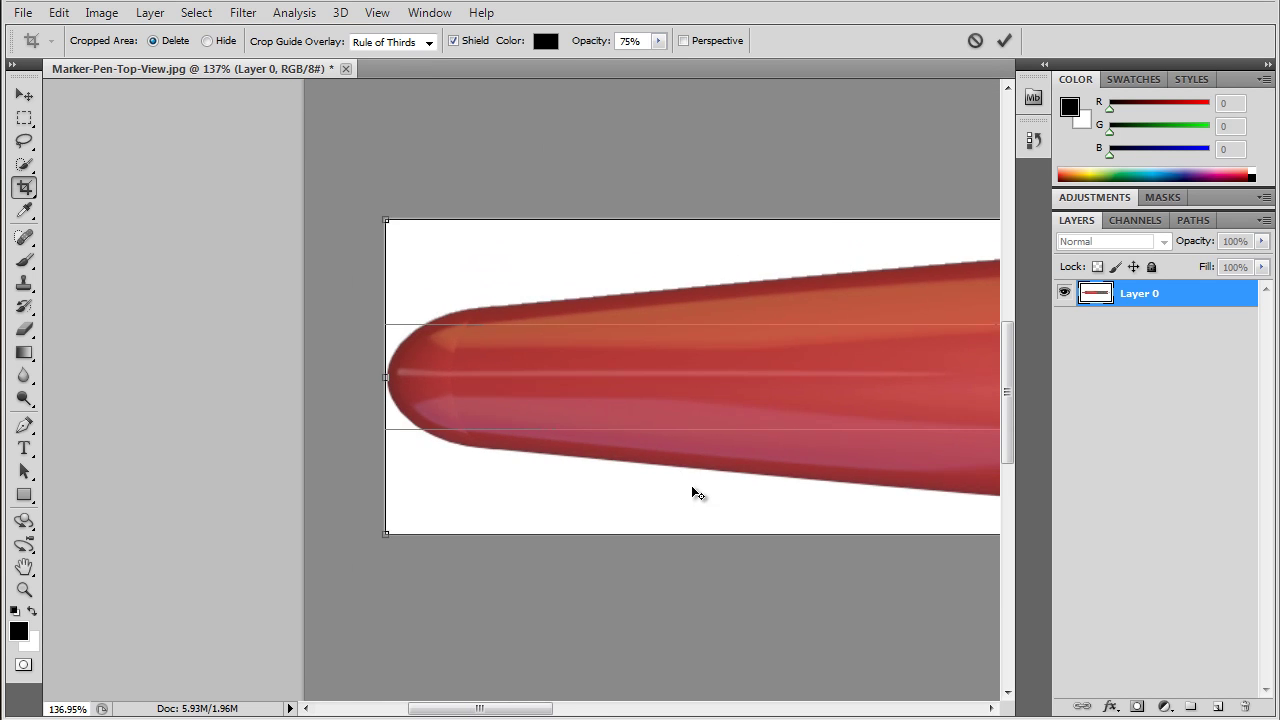
left_click_drag(557, 712, 617, 712)
scroll(612, 508, "down", 3)
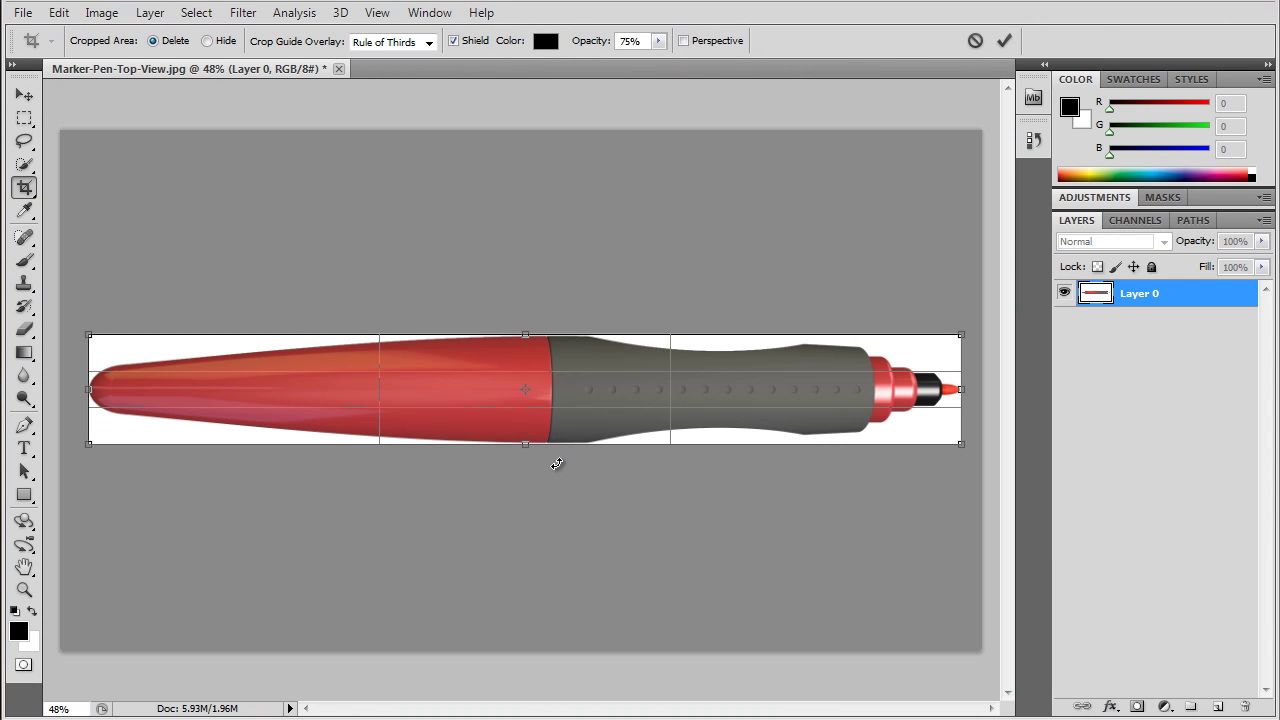
key("Return")
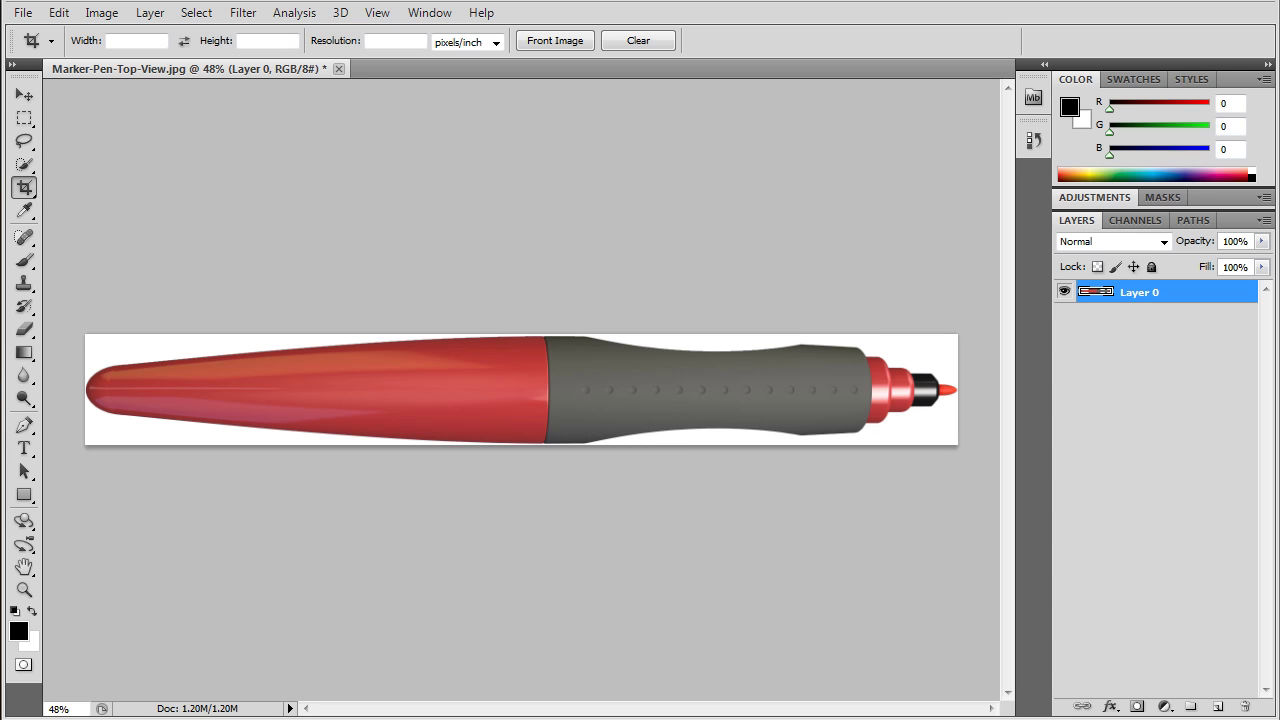
Place the side view image as a layer, scale it to about 87%, and raise it over the top view
left_click_drag(472, 5, 472, 297)
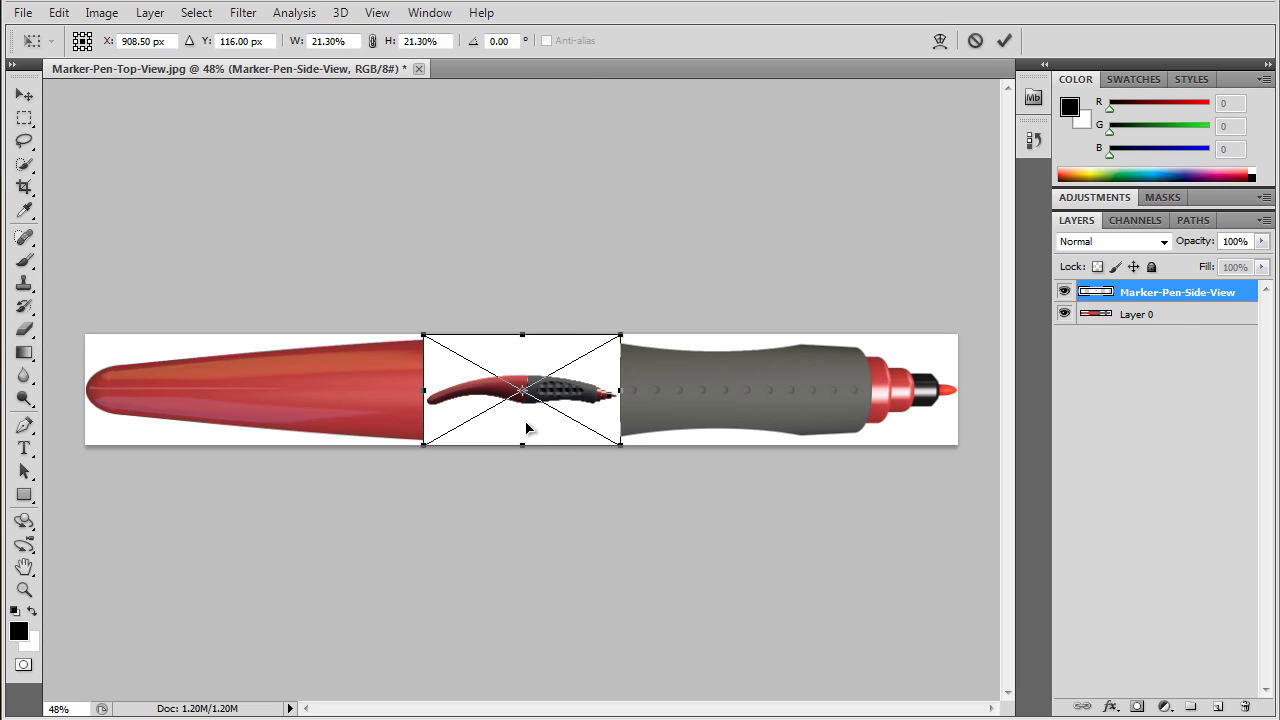
left_click_drag(526, 428, 188, 379)
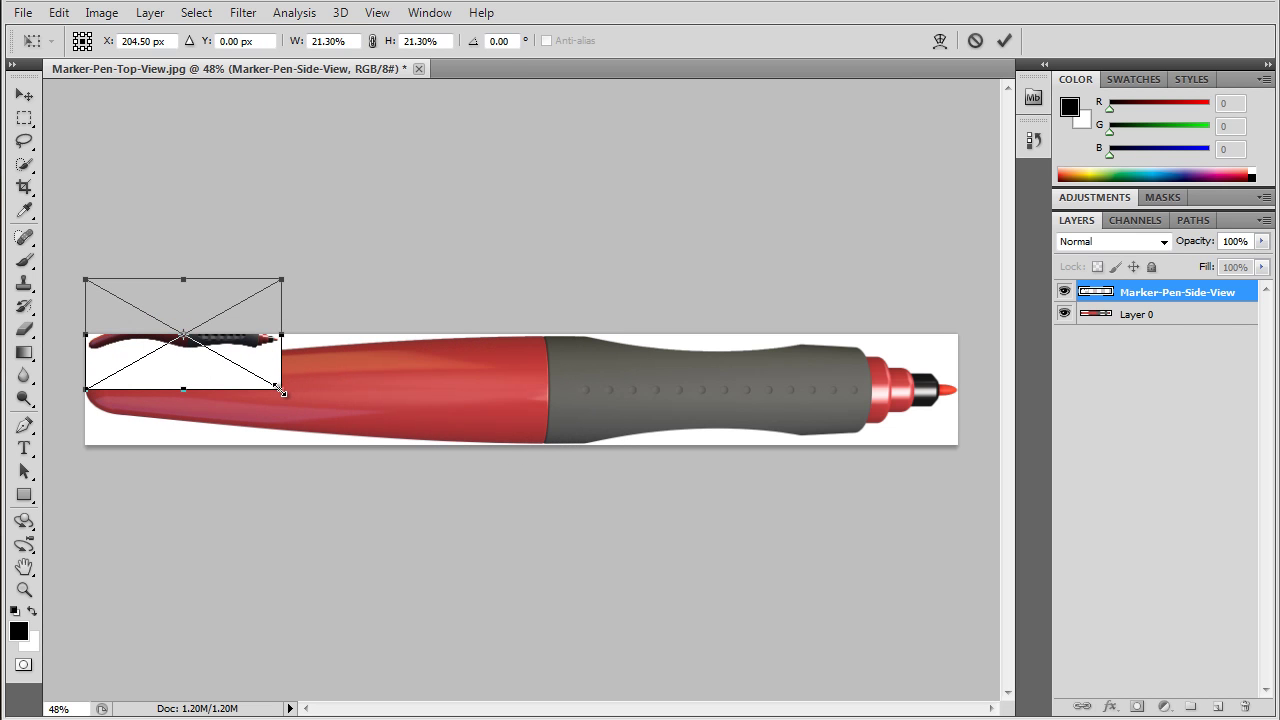
left_click_drag(281, 392, 998, 531)
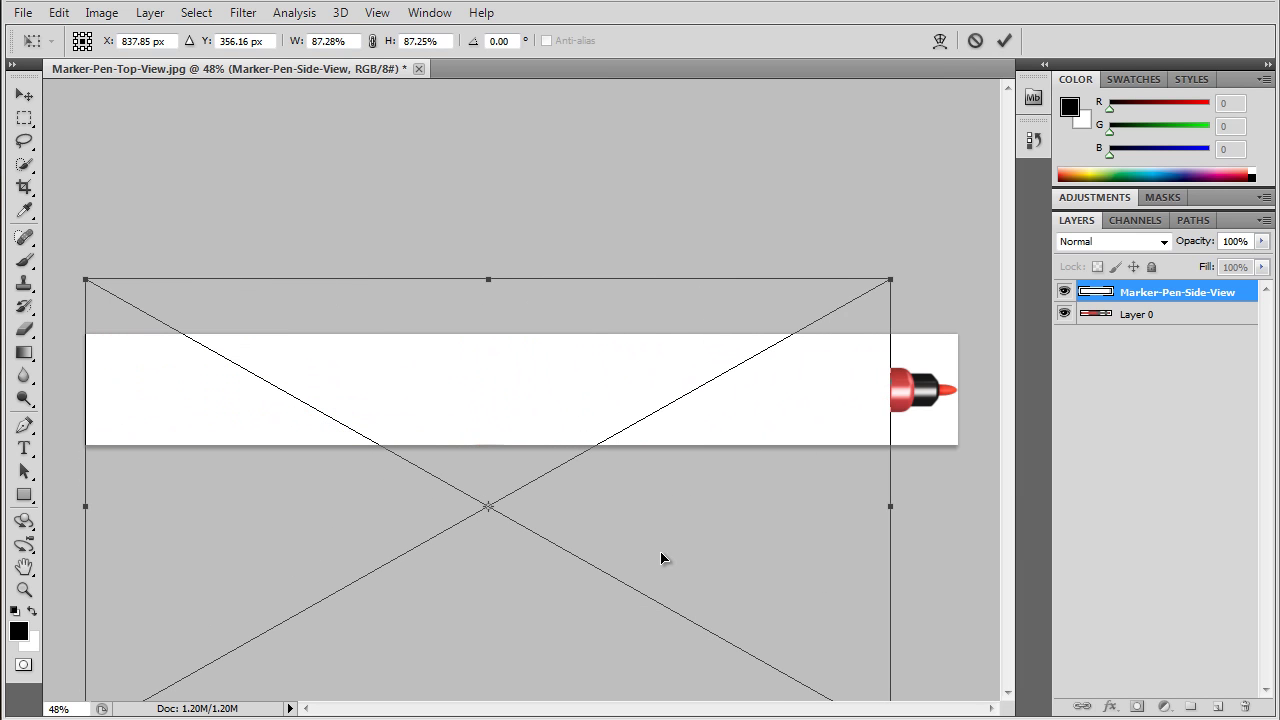
left_click_drag(648, 540, 648, 408)
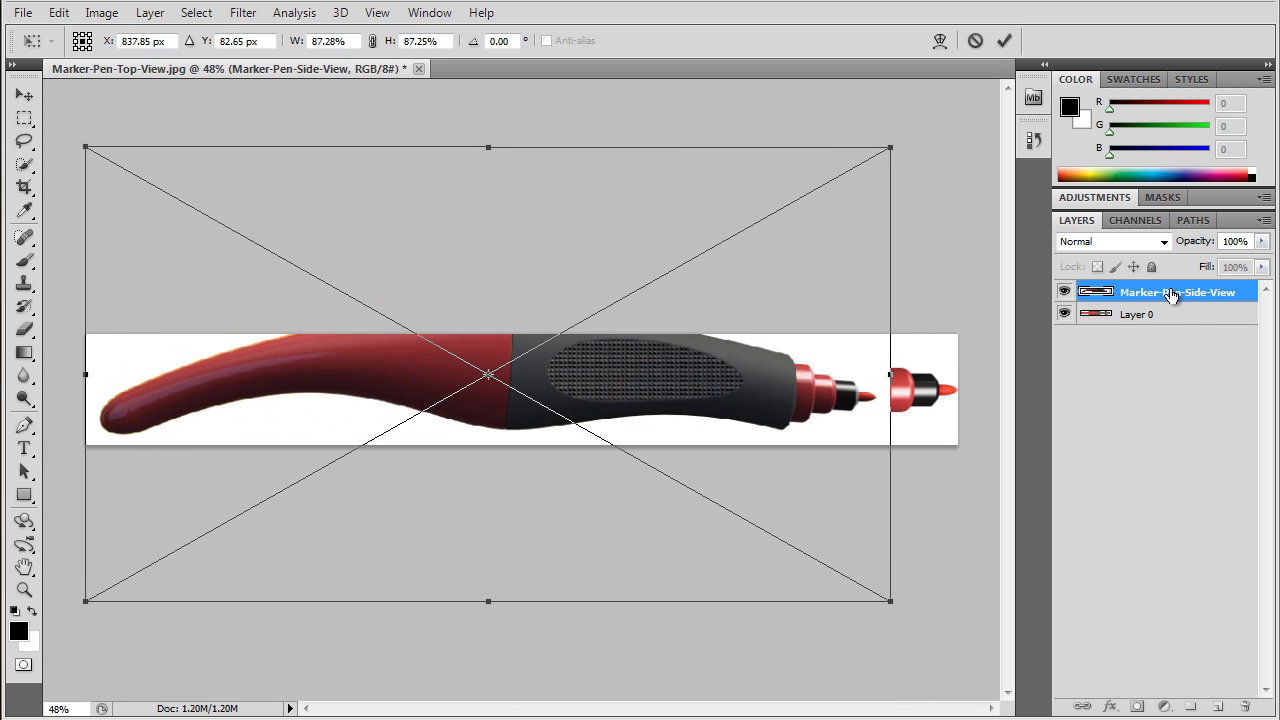
Lower the side-view layer's opacity and move it over the top-view pen
left_click(1261, 241)
mouse_move(1215, 273)
left_mouse_down()
mouse_move(1178, 272)
mouse_move(1212, 266)
left_mouse_up()
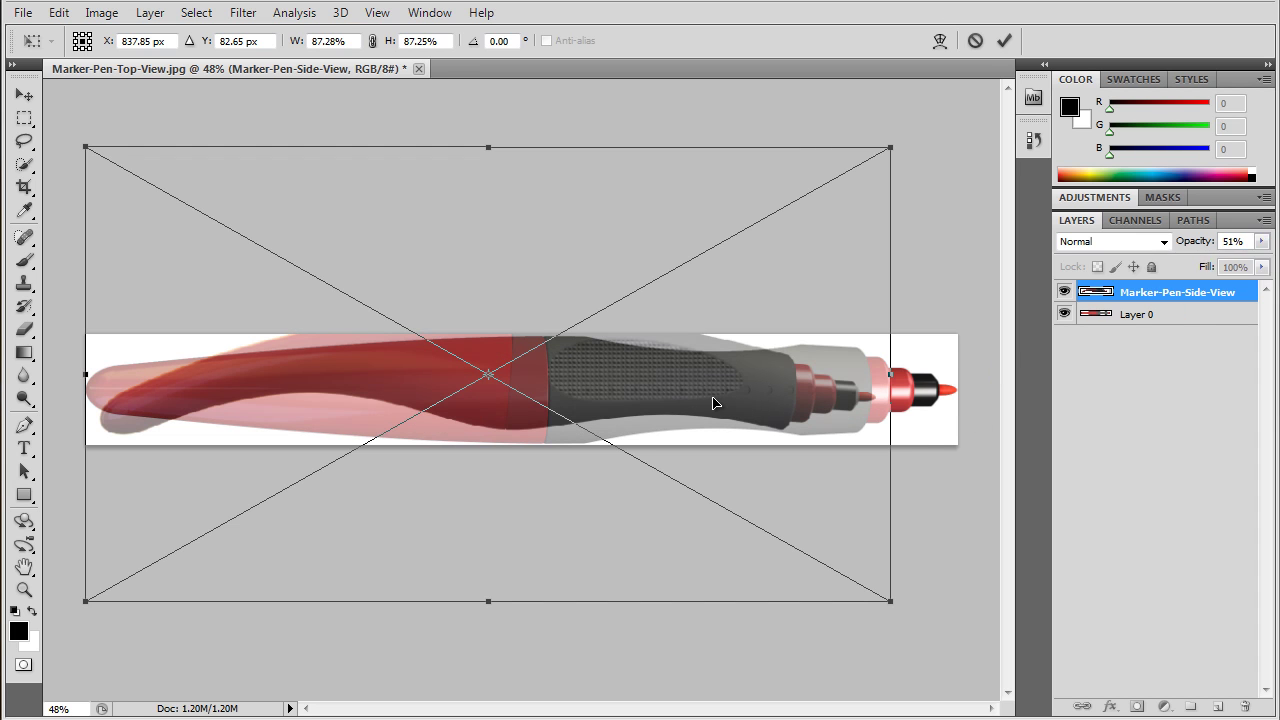
left_click_drag(717, 400, 791, 400)
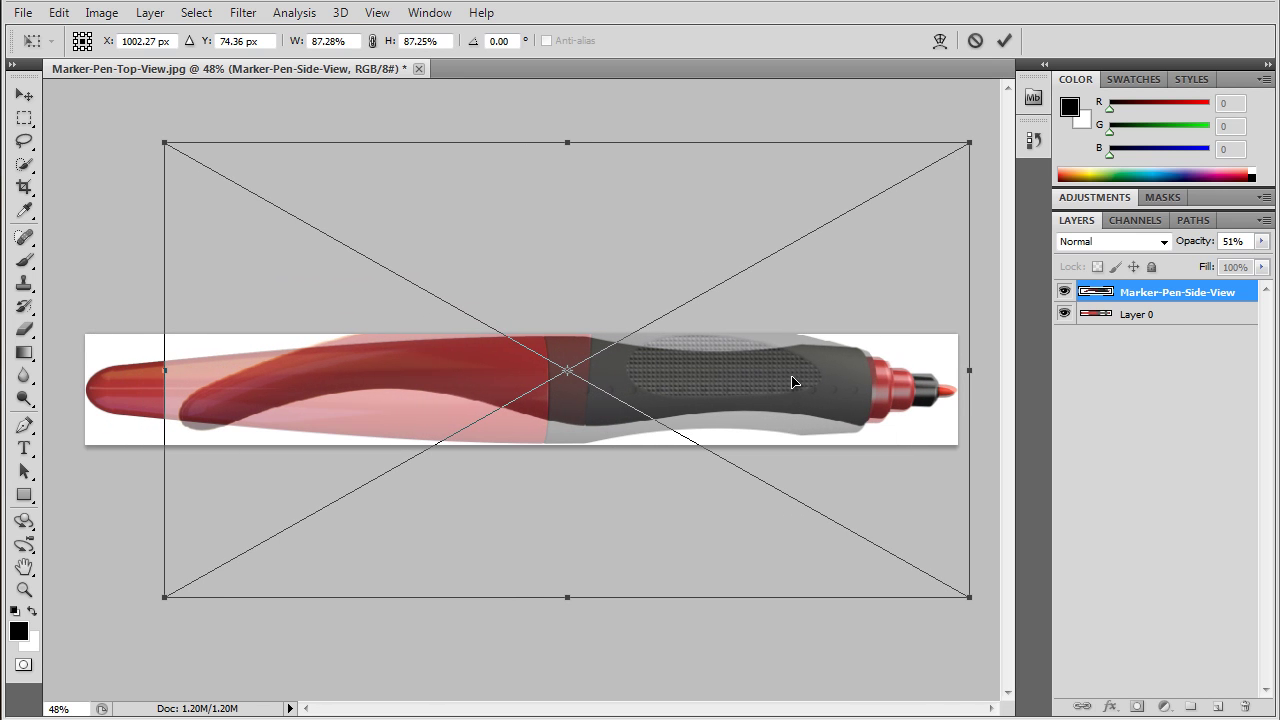
left_click_drag(954, 413, 955, 410)
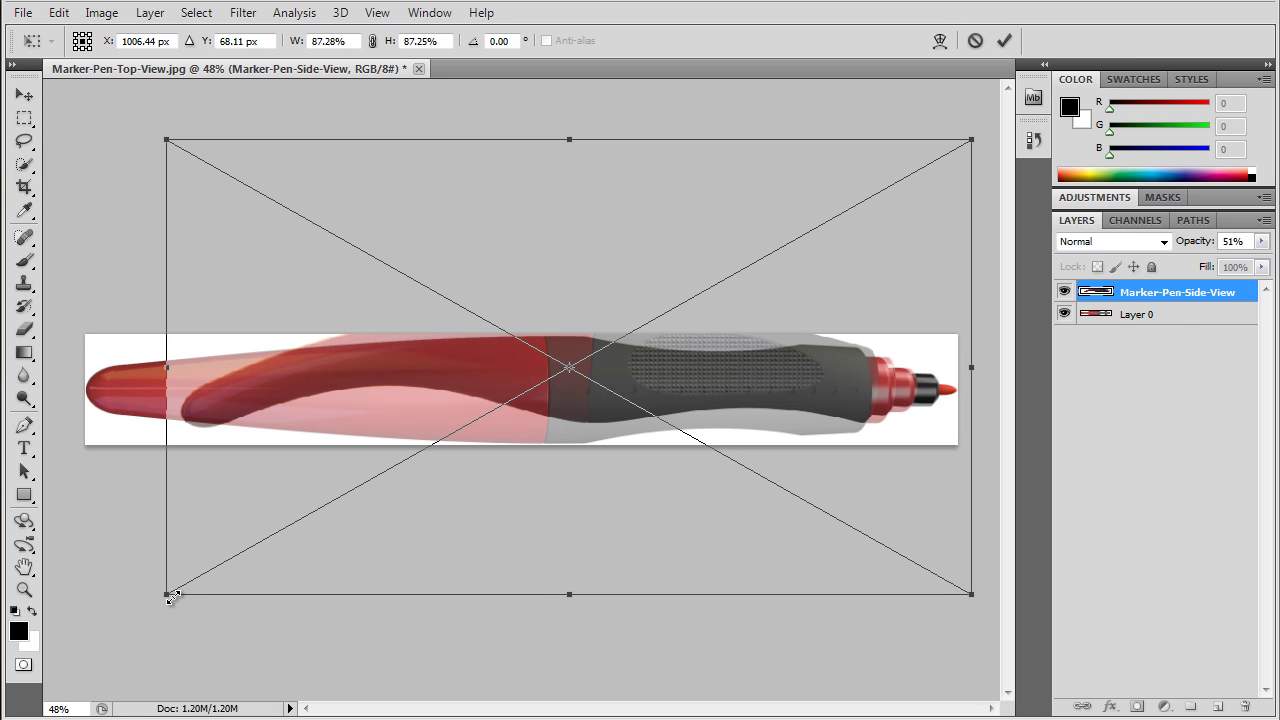
Scale the side-view pen to about 97.8%, nudge it into alignment, and commit the transform
left_click_drag(162, 597, 49, 596)
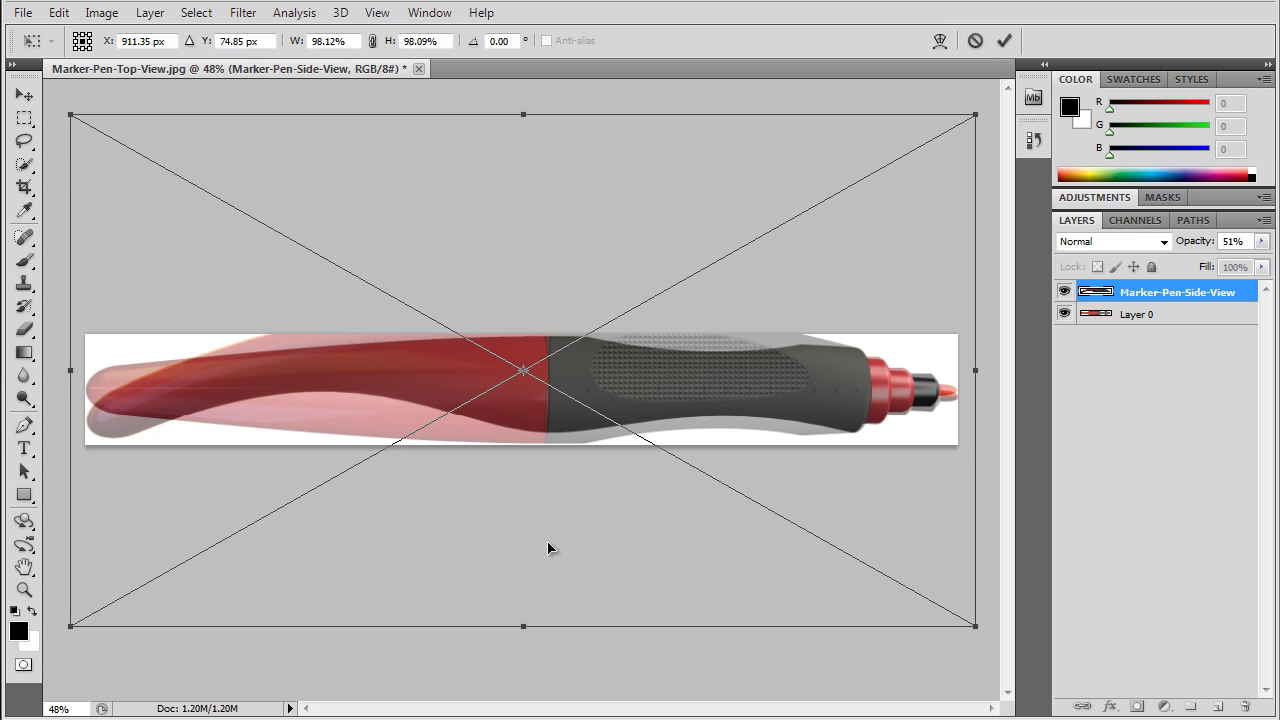
key("Left")
key("Left")
key("Up")
key("Up")
key("Up")
key("Up")
key("Up")
key("Up")
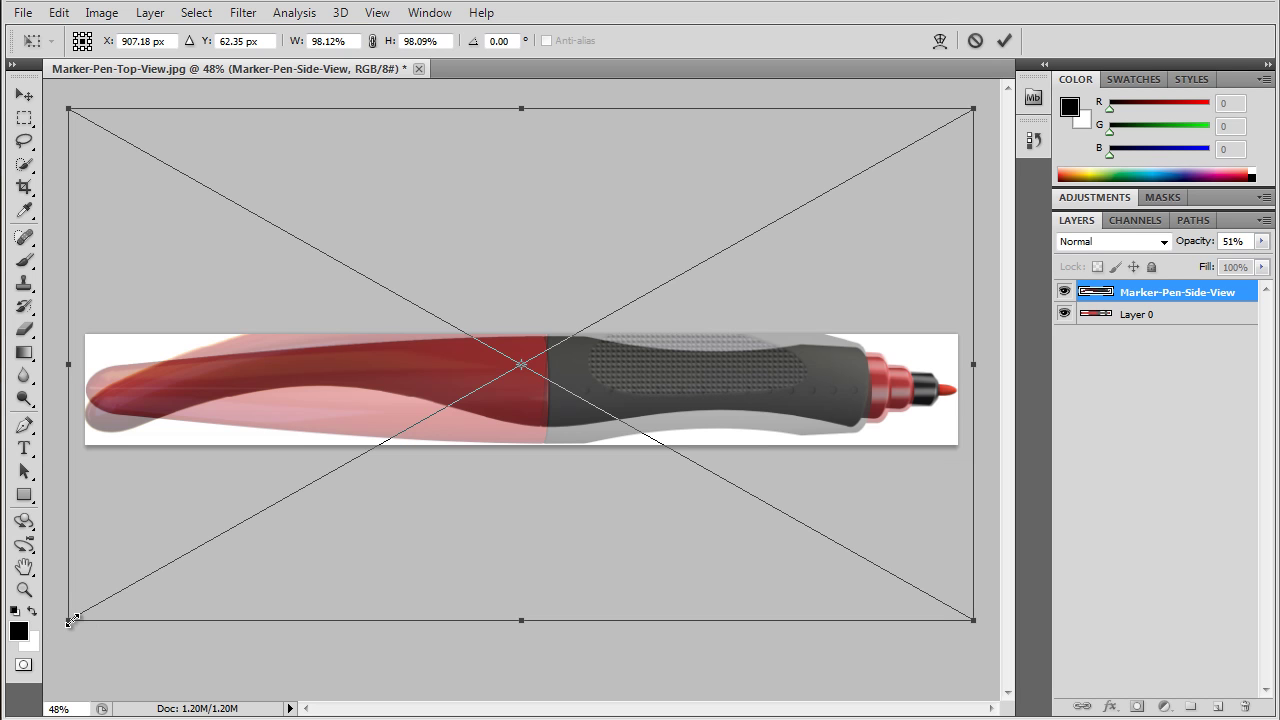
left_click_drag(70, 619, 74, 619)
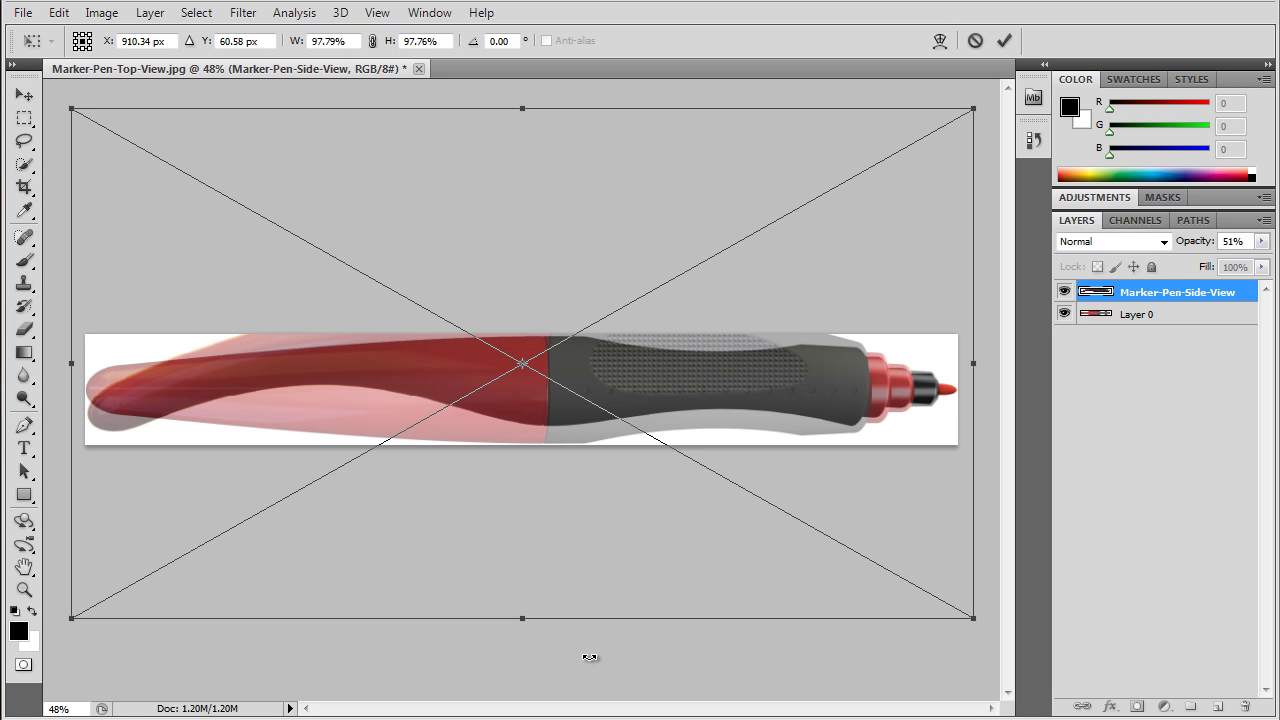
key("Return")
key("c")
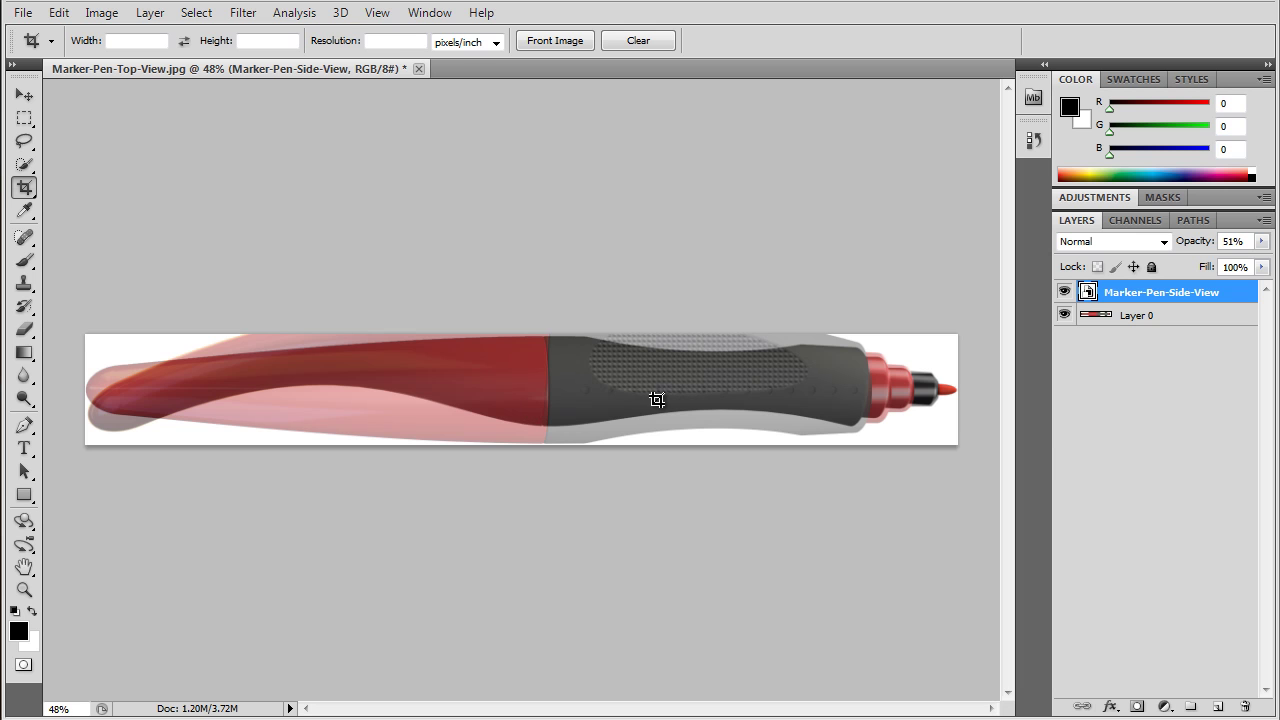
Show rulers and place a vertical guide at the pen's rounded left end
scroll(112, 404, "up", 4)
scroll(110, 402, "up", 2)
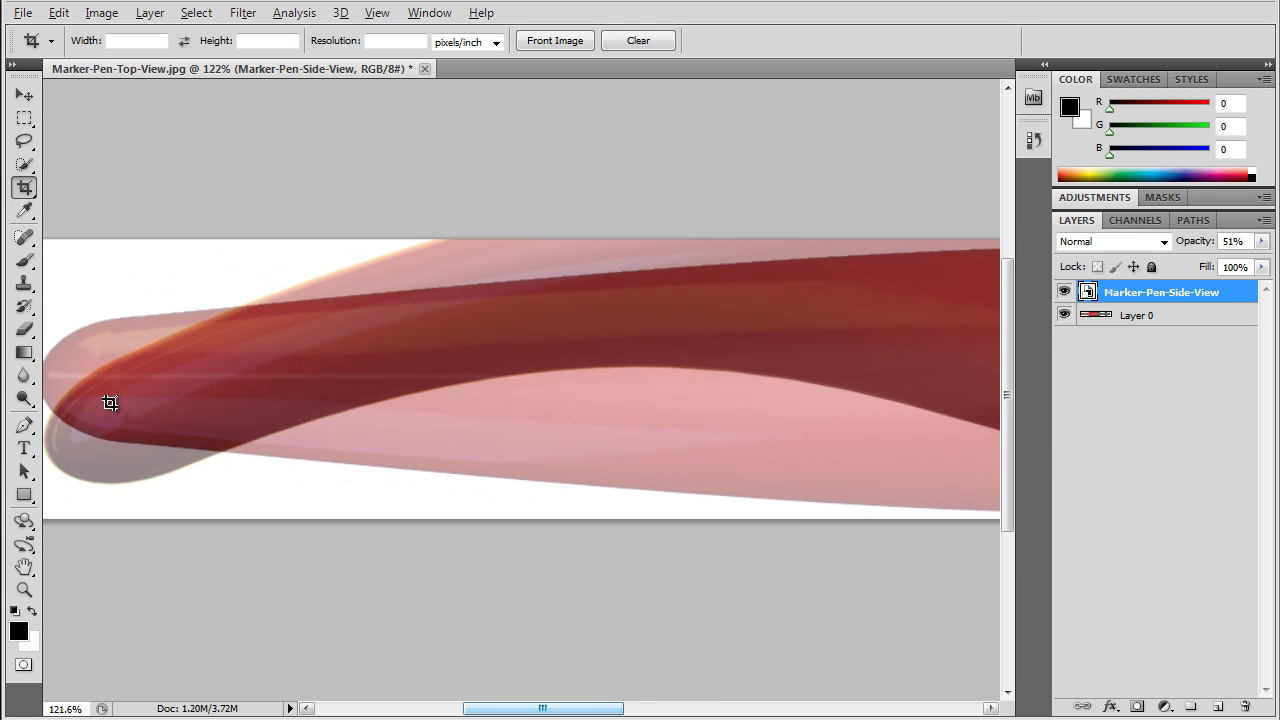
scroll(118, 402, "down", 1)
scroll(119, 402, "down", 1)
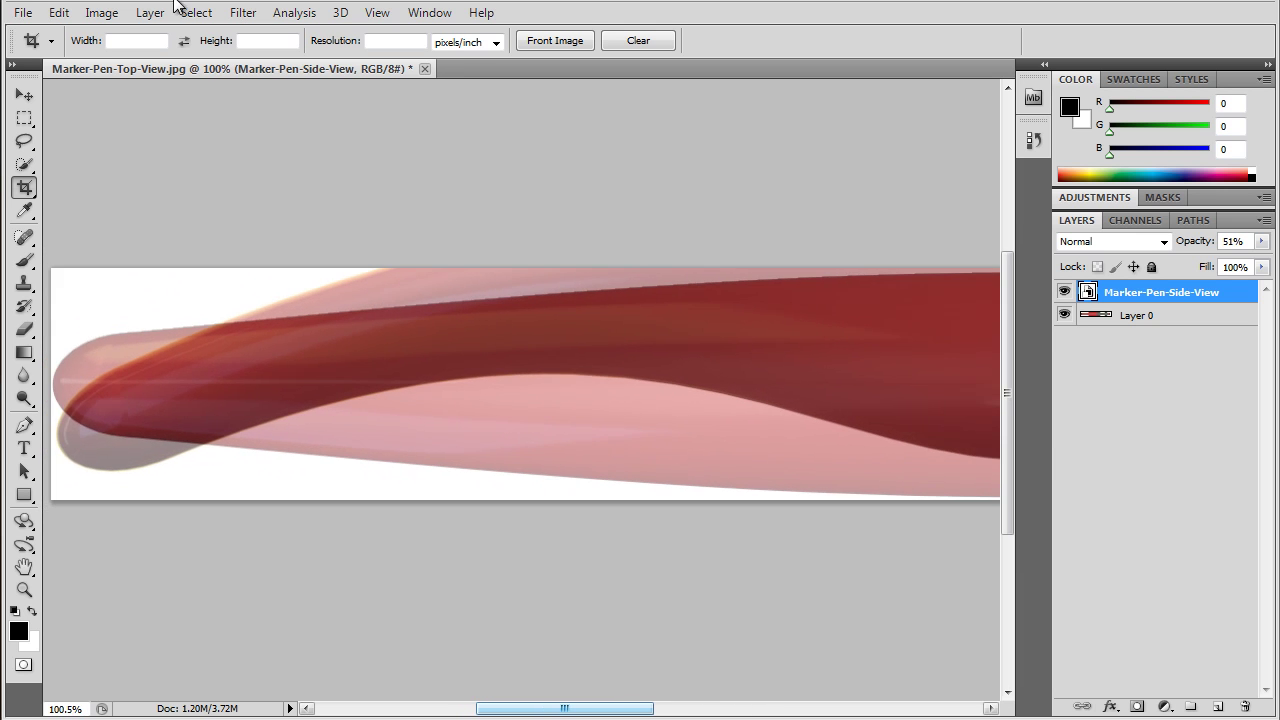
left_click(376, 12)
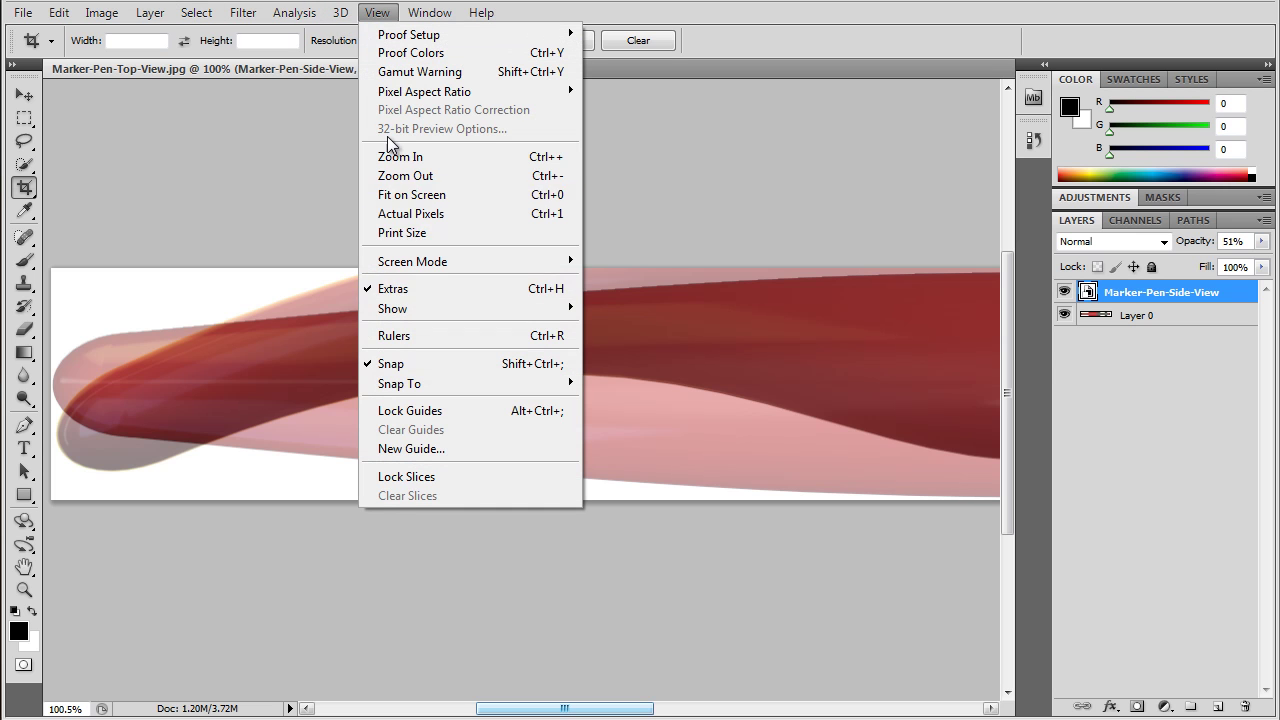
left_click(442, 337)
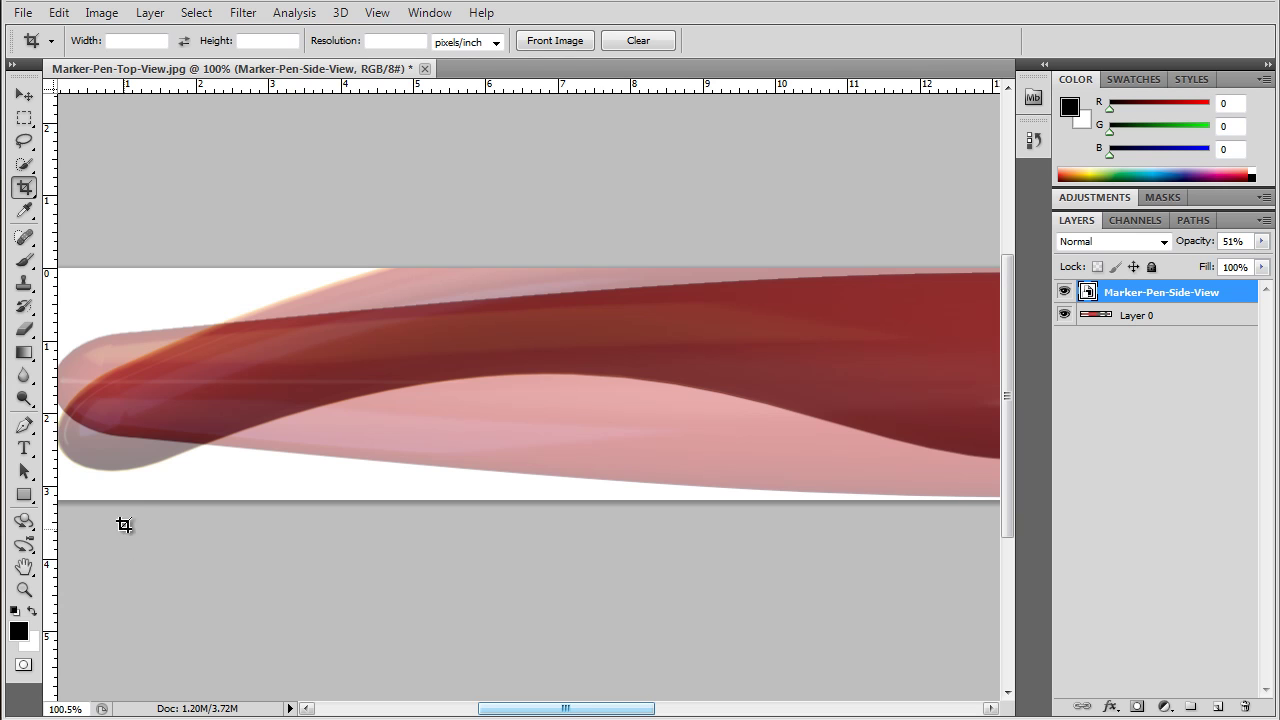
left_click_drag(130, 503, 191, 489)
left_click_drag(56, 397, 159, 443)
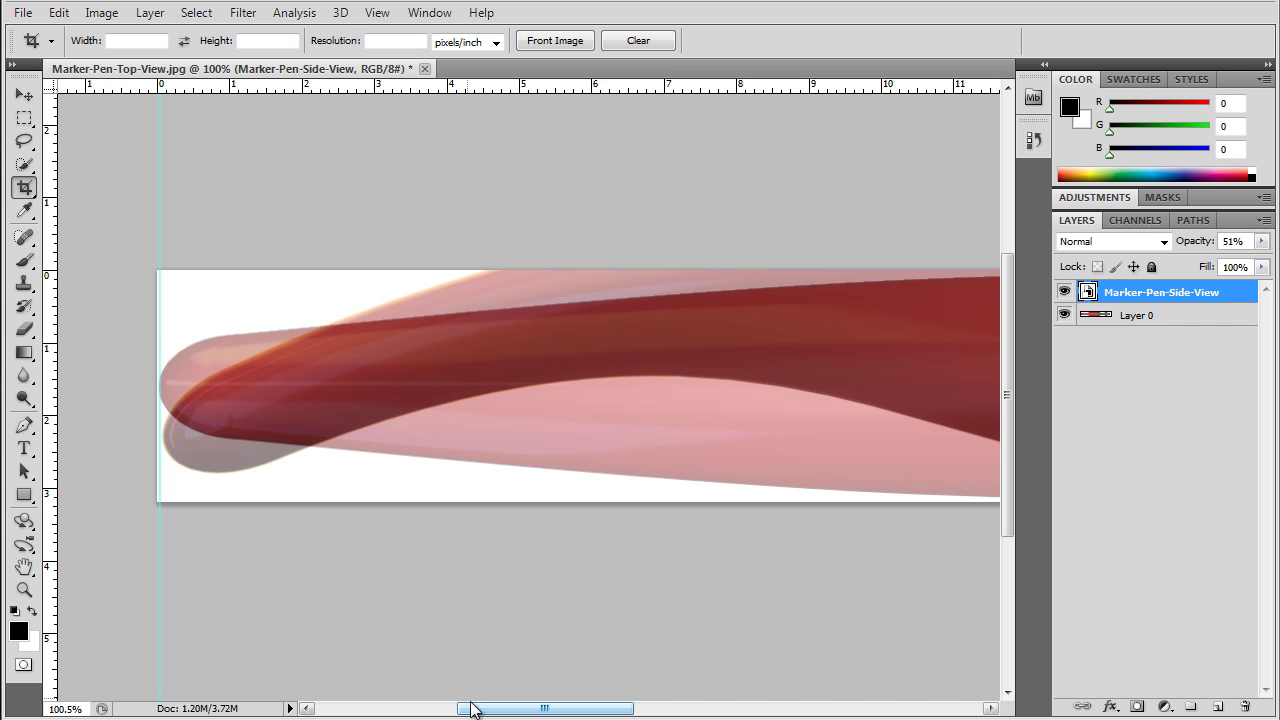
Add a second vertical guide at the pen's tip
left_click_drag(473, 716, 692, 716)
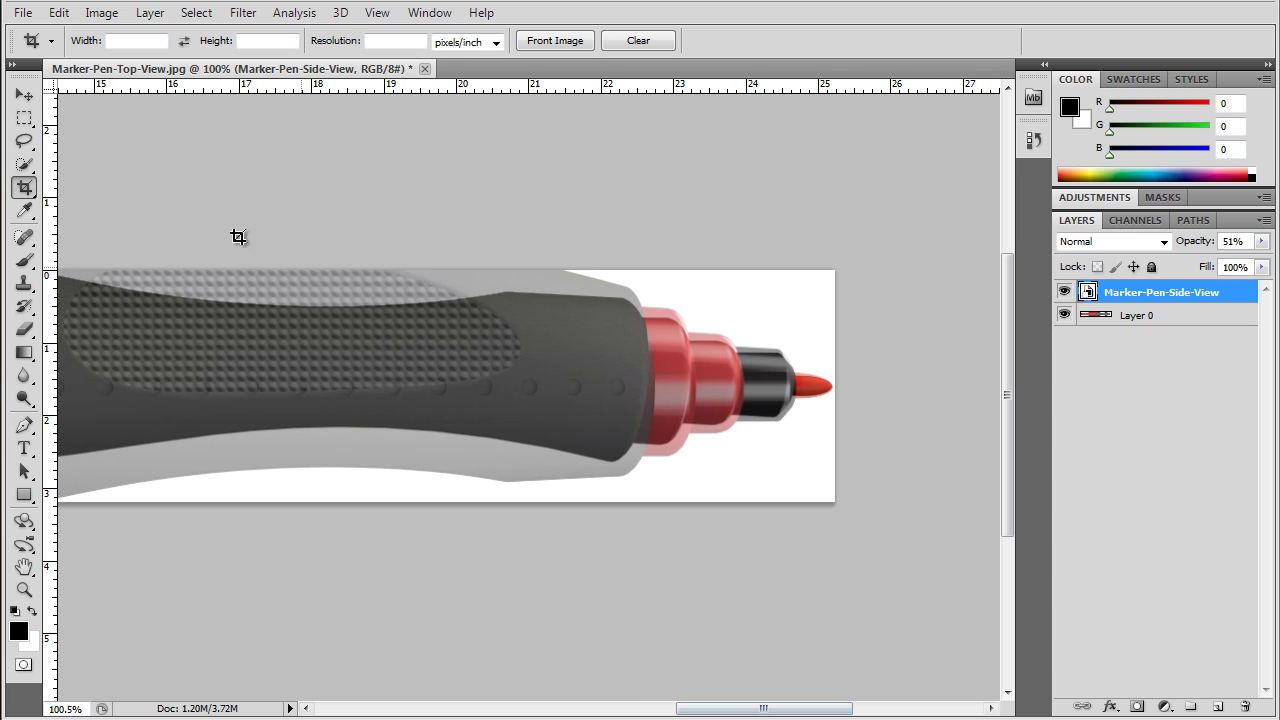
left_click_drag(51, 190, 81, 220)
mouse_move(168, 256)
left_mouse_down()
mouse_move(794, 471)
mouse_move(832, 413)
left_mouse_up()
left_click_drag(832, 413, 829, 428)
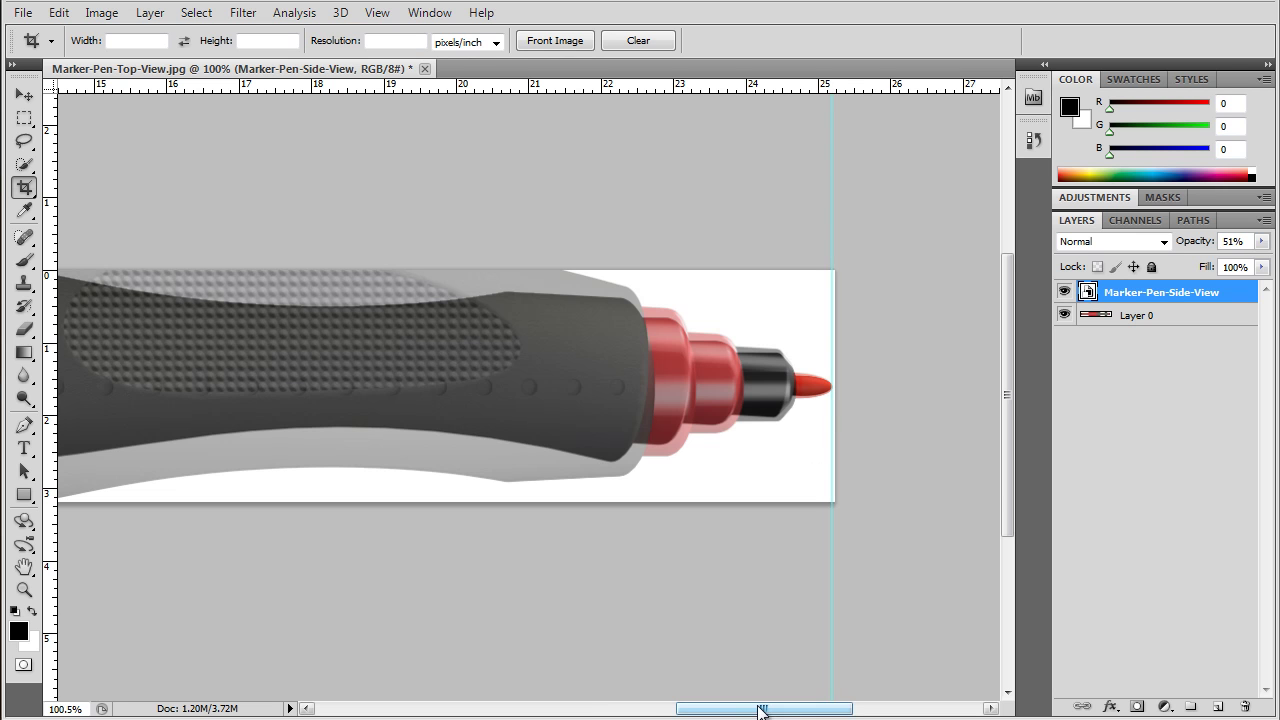
left_click_drag(757, 708, 616, 712)
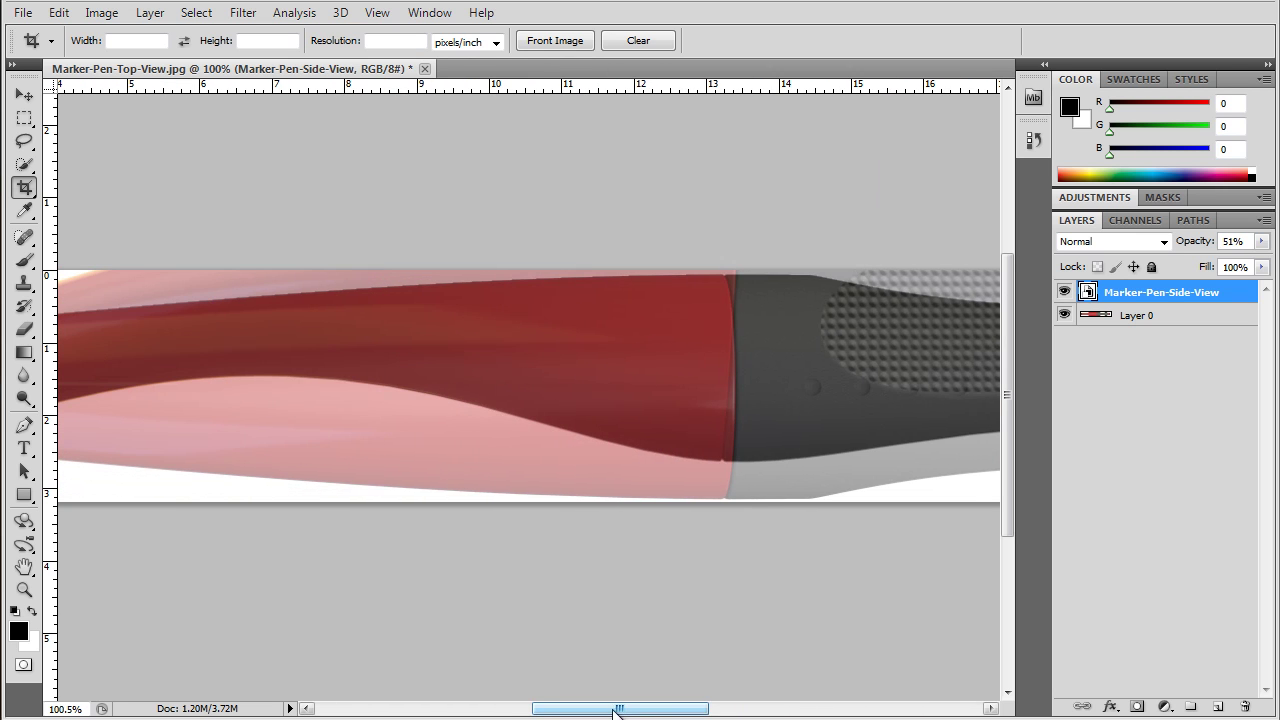
scroll(601, 600, "down", 1)
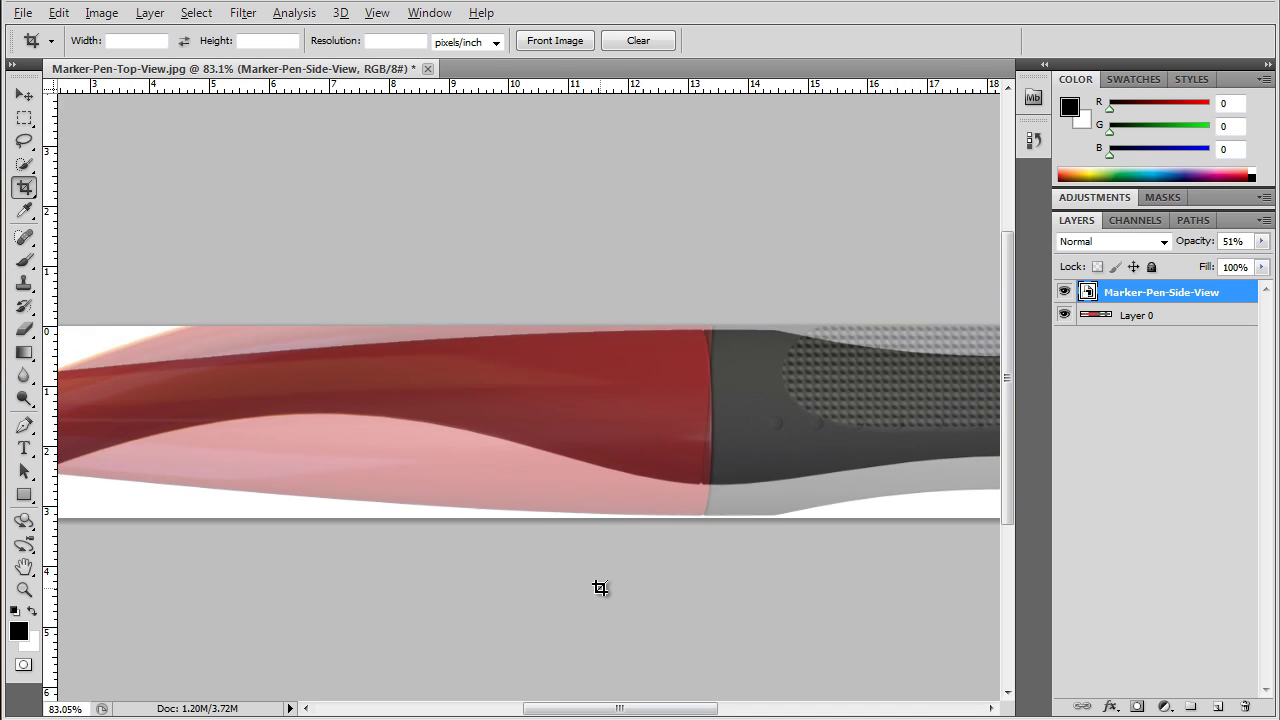
scroll(600, 588, "down", 1)
left_click_drag(586, 712, 573, 712)
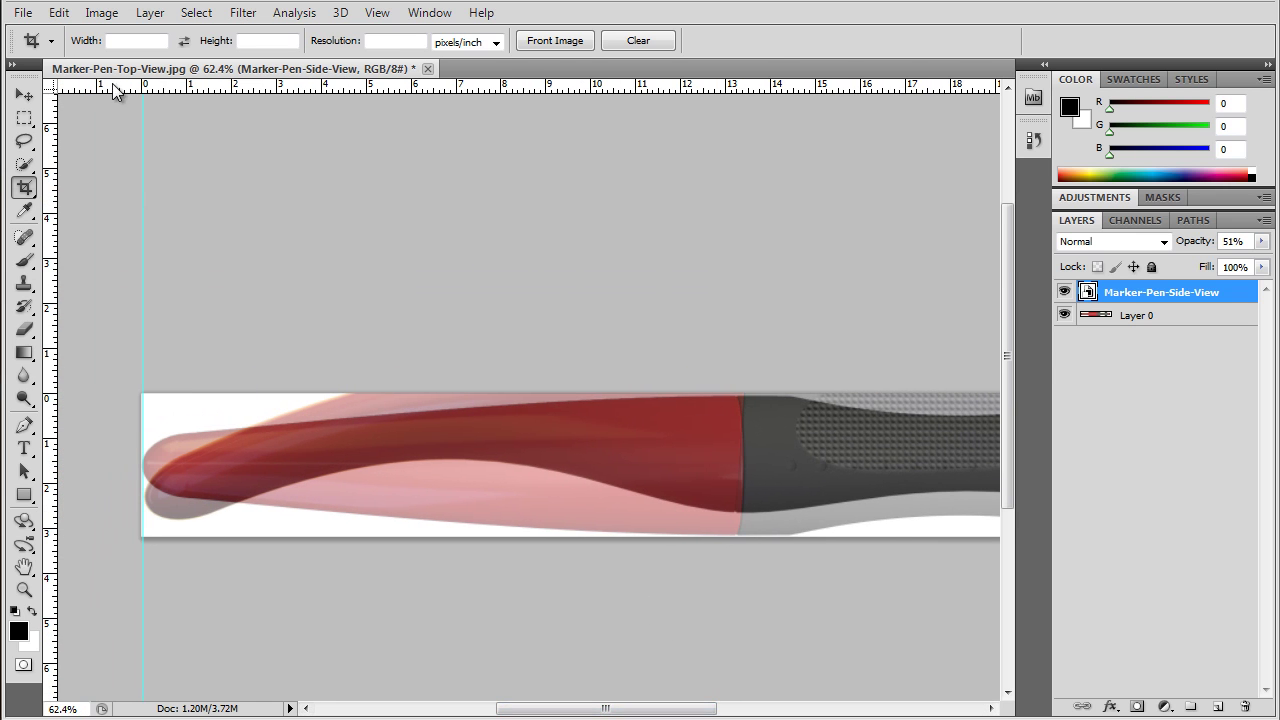
Rescale the side-view layer to about 98% so both pen ends meet the guides
left_click(24, 94)
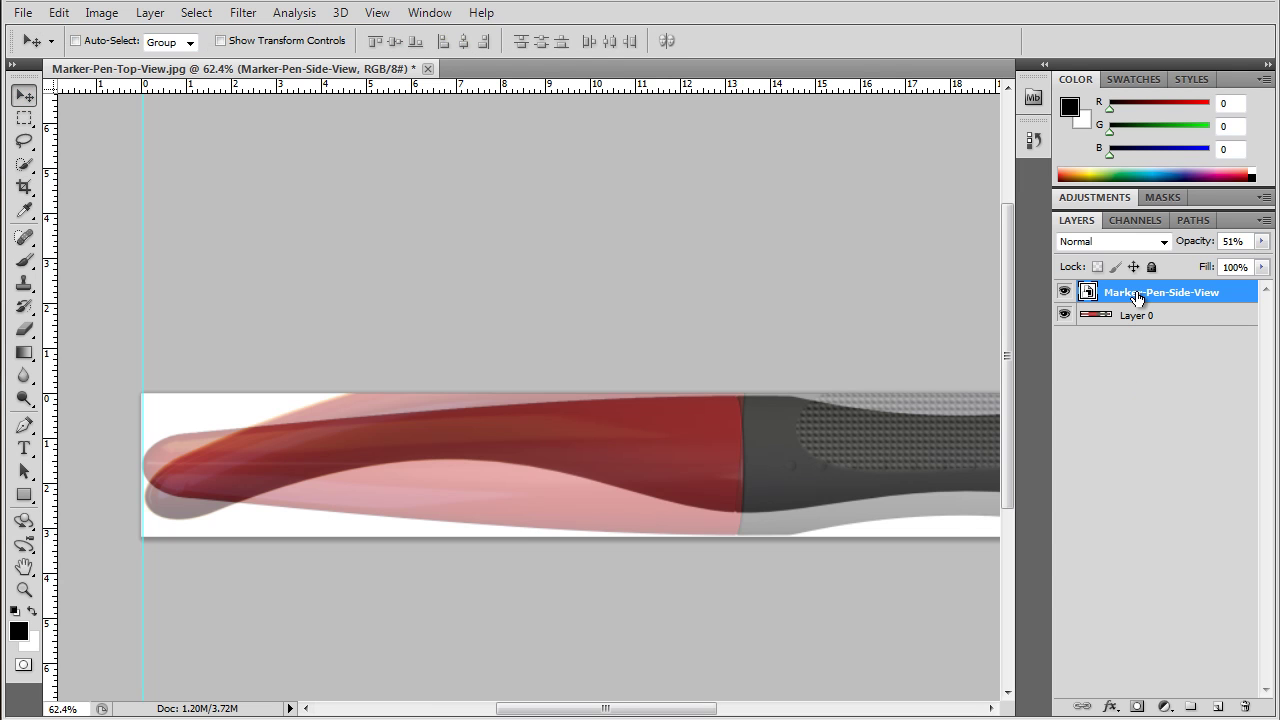
key("ctrl+t")
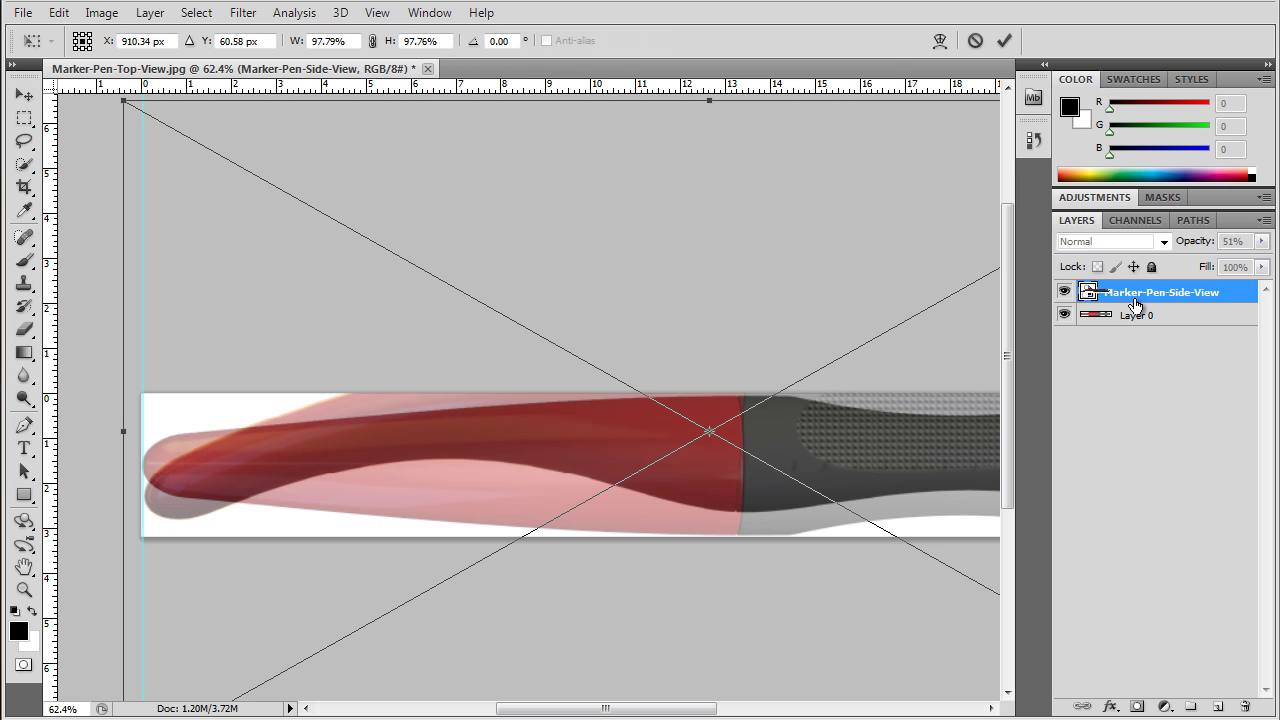
scroll(393, 519, "down", 4)
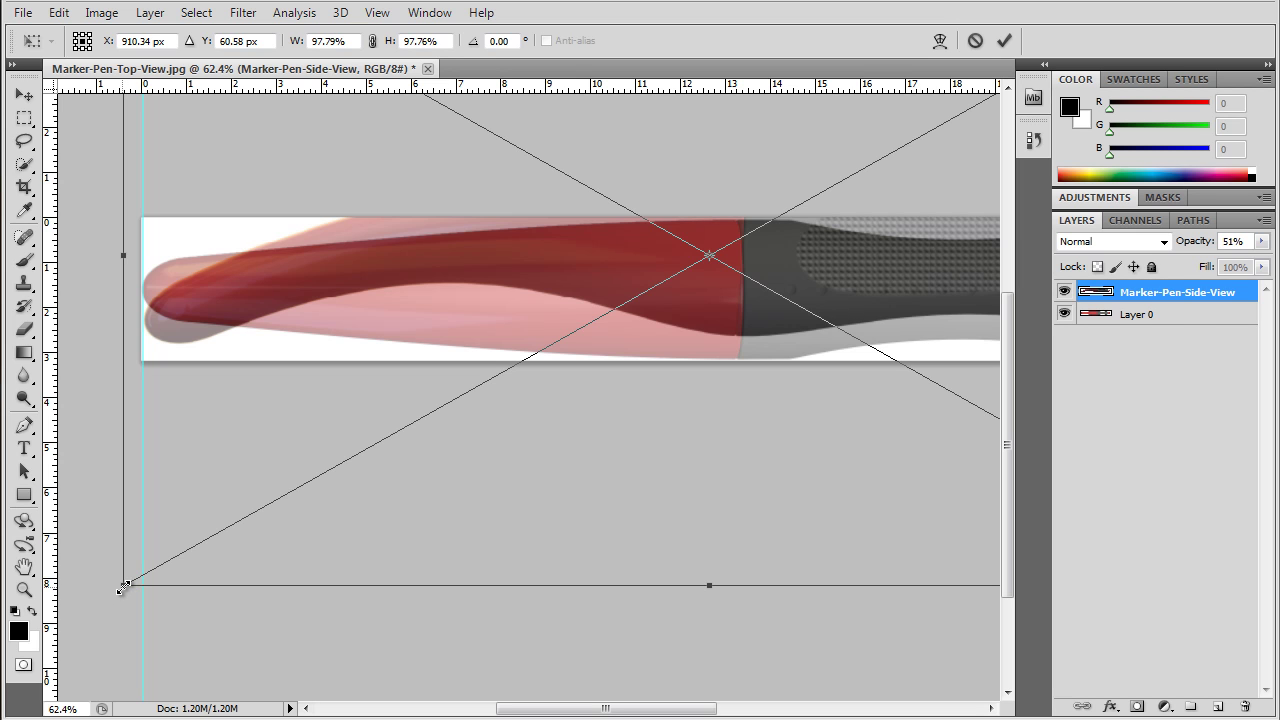
left_click_drag(120, 587, 120, 590)
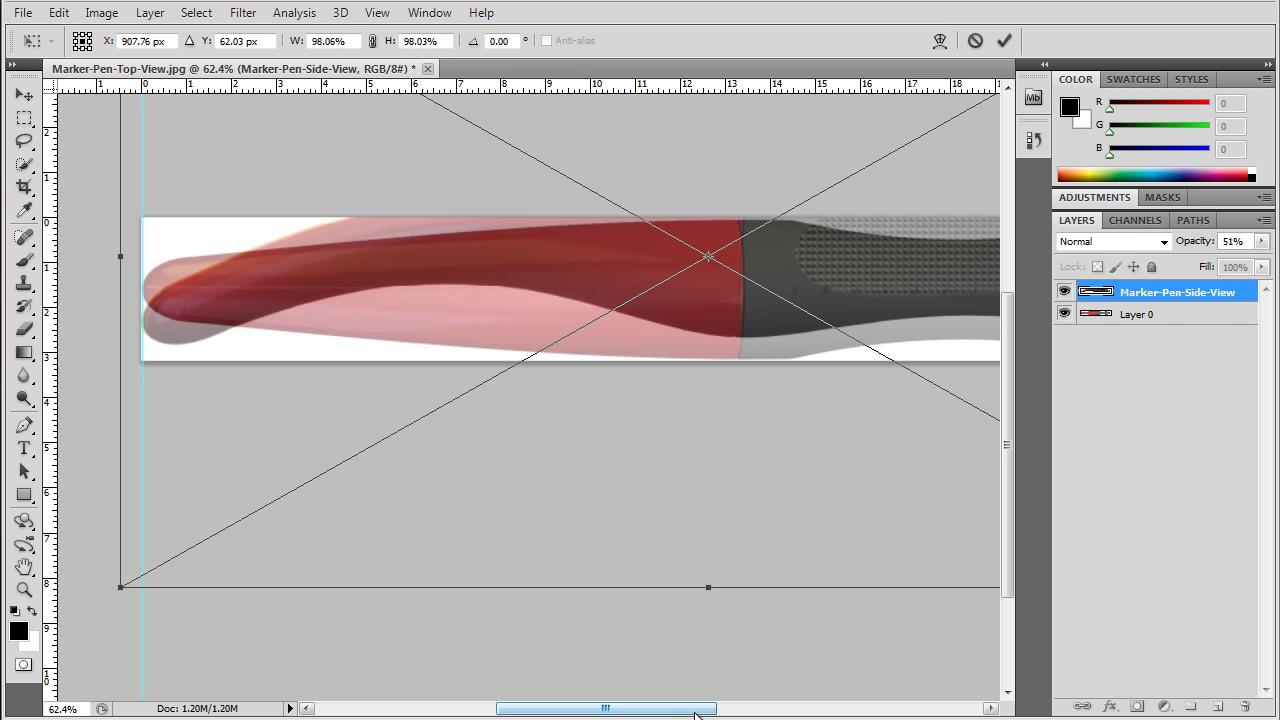
left_click_drag(697, 710, 787, 710)
key("Return")
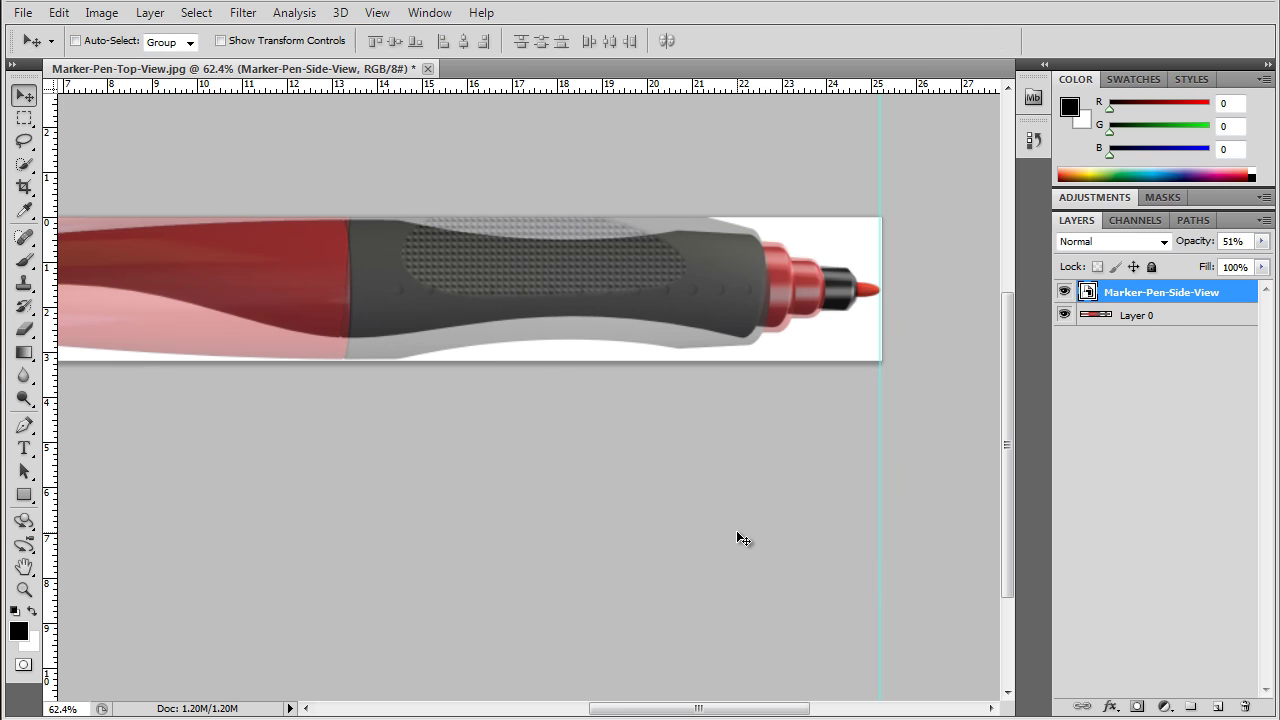
left_click_drag(624, 710, 591, 714)
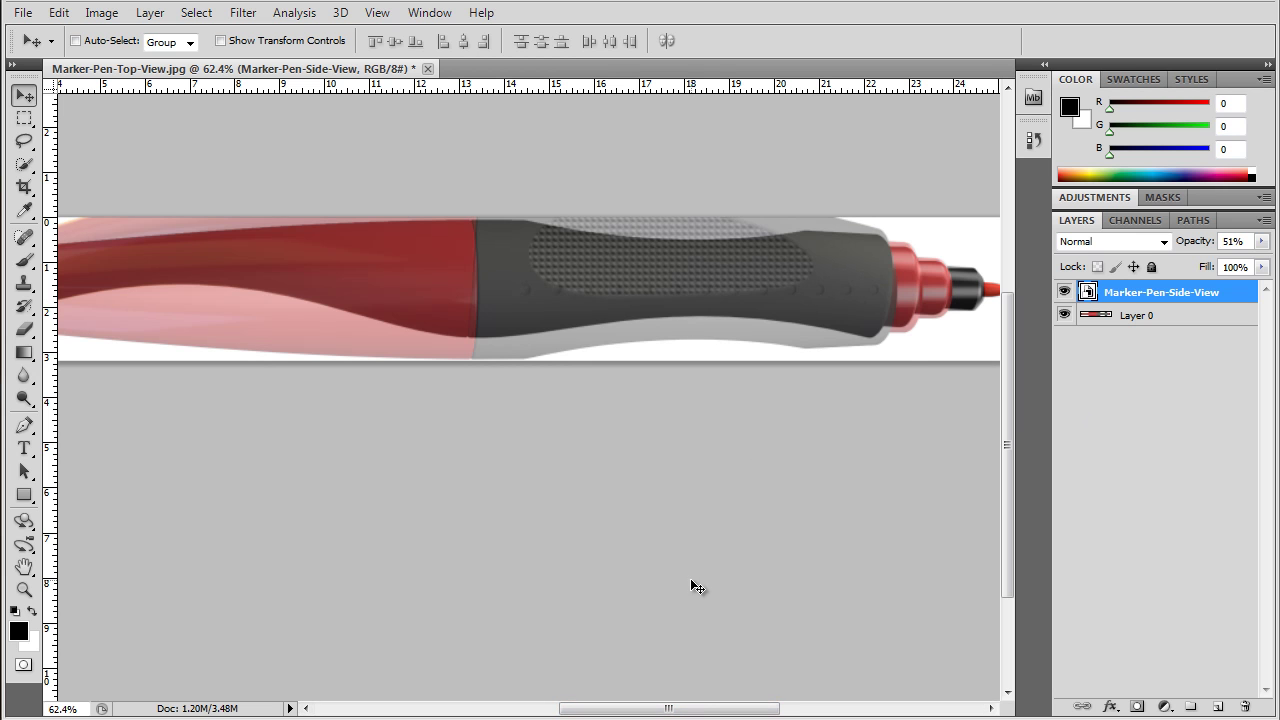
mouse_move(655, 713)
left_mouse_down()
mouse_move(589, 713)
mouse_move(635, 714)
left_mouse_up()
scroll(660, 280, "down", 2)
Hide Layer 0 and set the Marker-Pen-Side-View layer's opacity to 100%
key("alt")
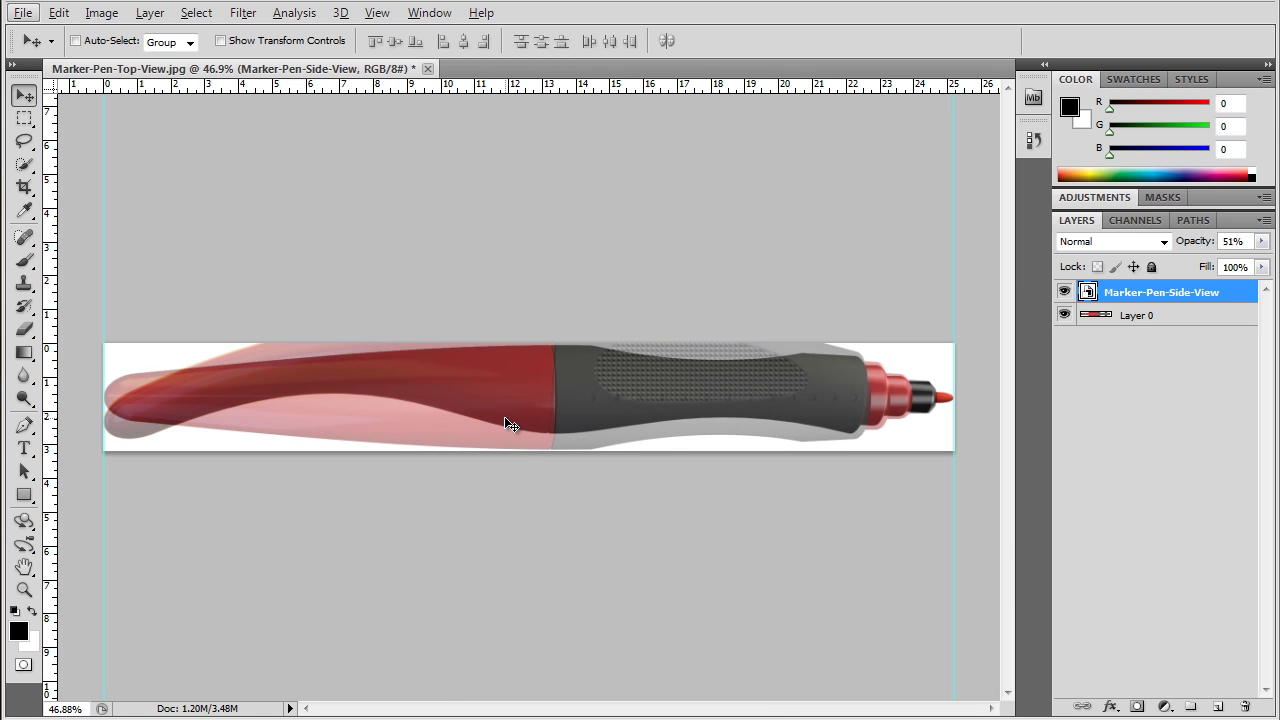
left_click(1064, 315)
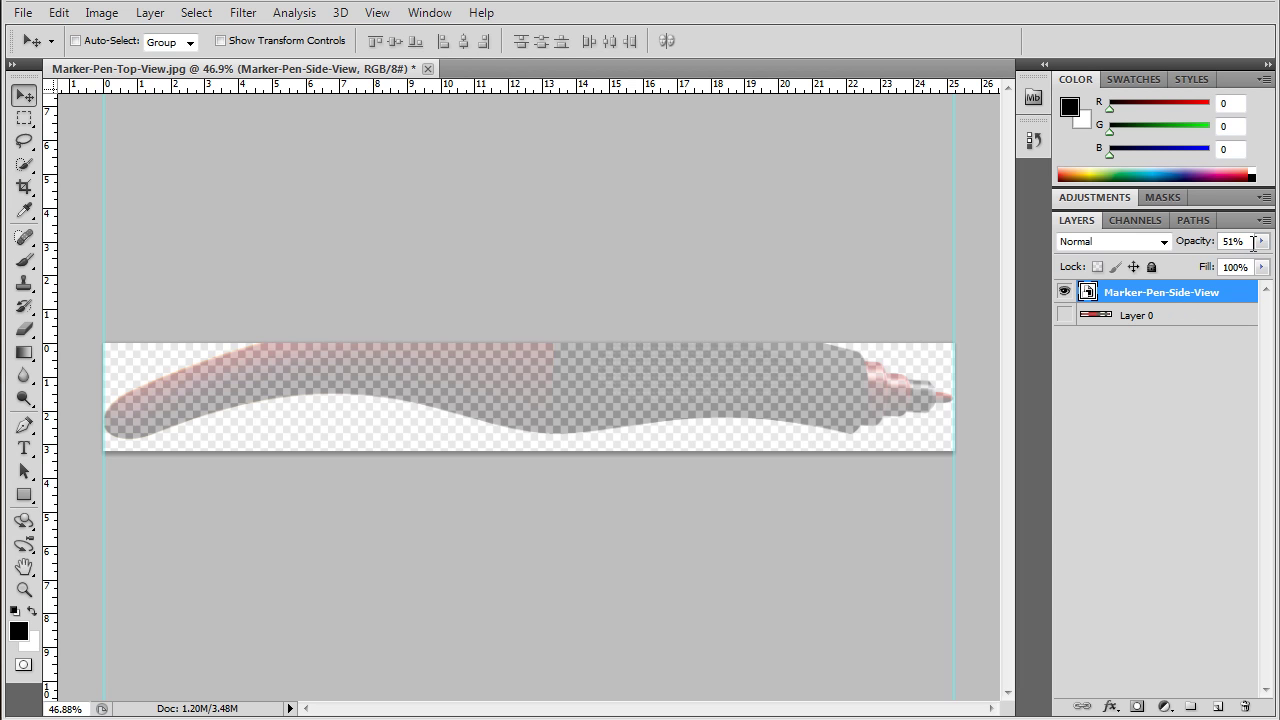
left_click(1261, 241)
left_click_drag(1220, 262, 1262, 262)
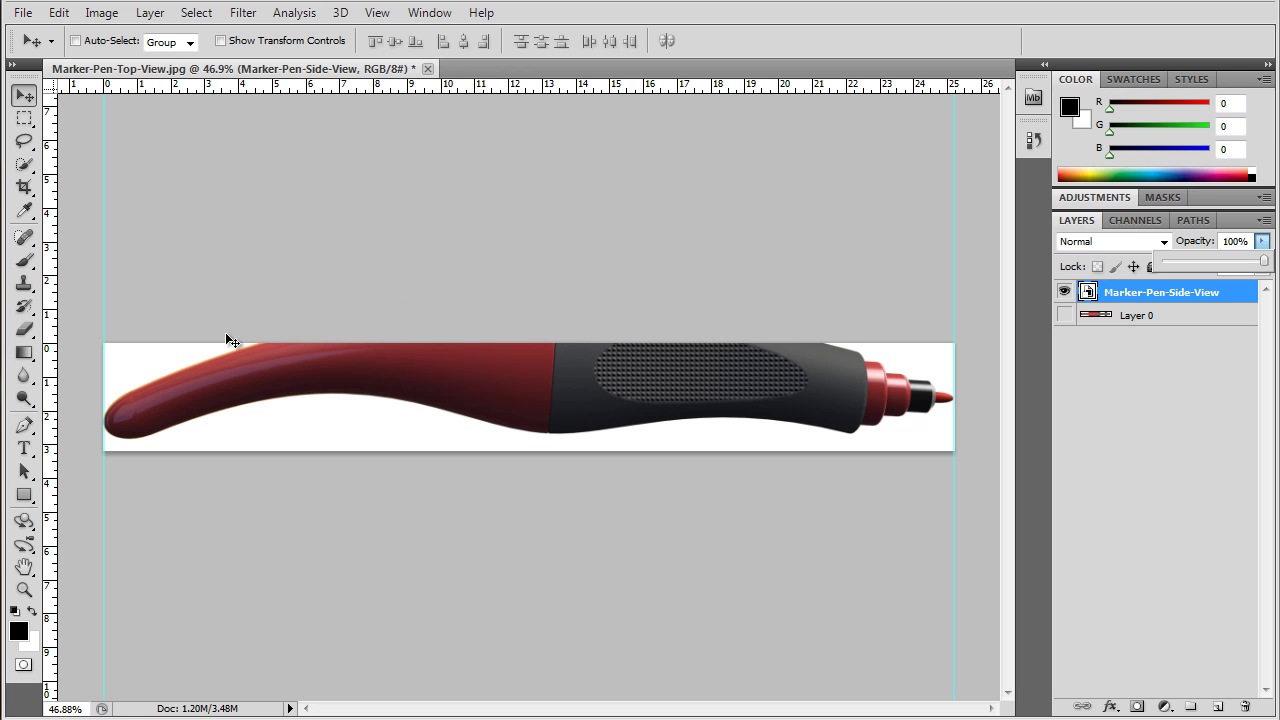
Add 1 inch to canvas width and height, anchored bottom centre, then nudge the pen down
left_click(104, 22)
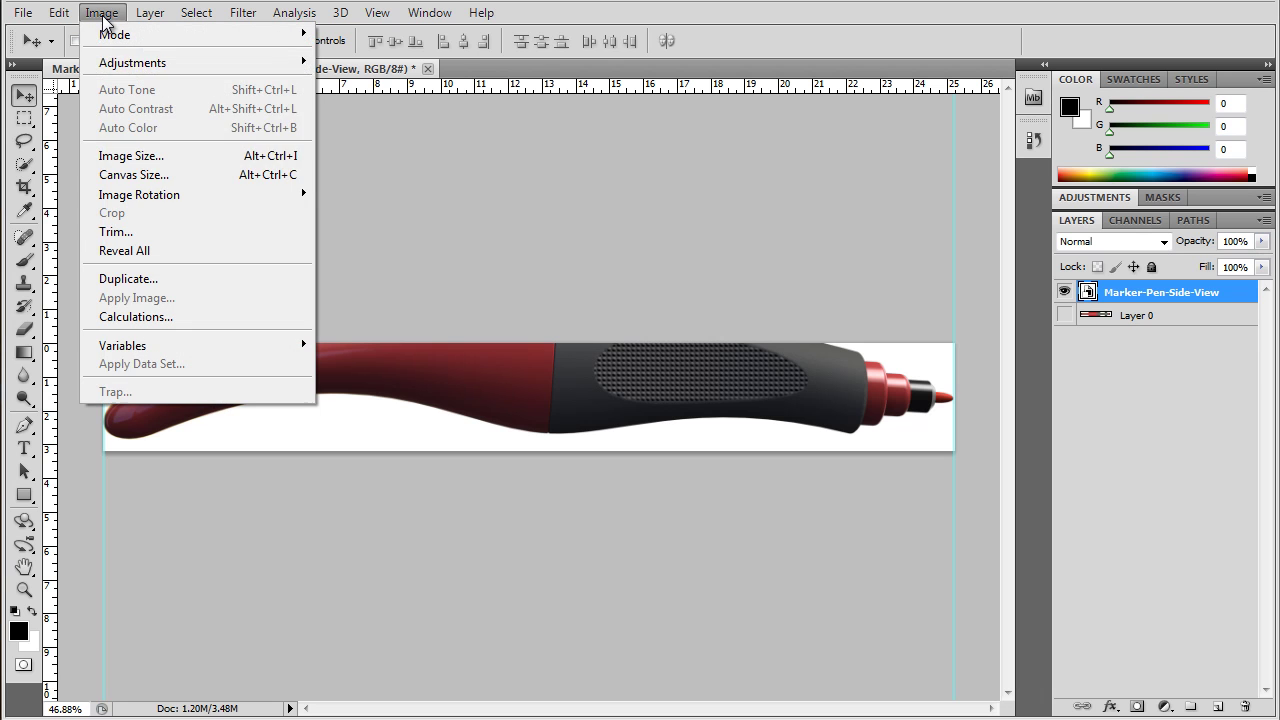
left_click(123, 177)
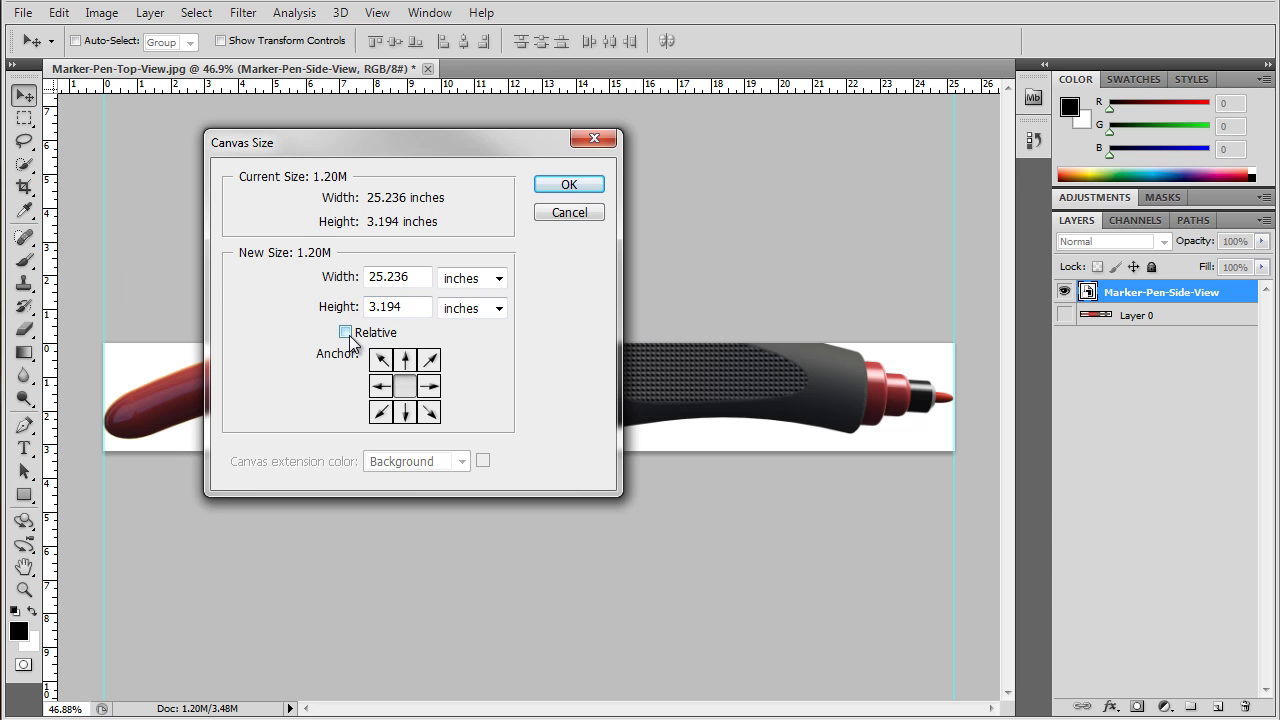
left_click(346, 333)
left_click(405, 411)
double_click(388, 279)
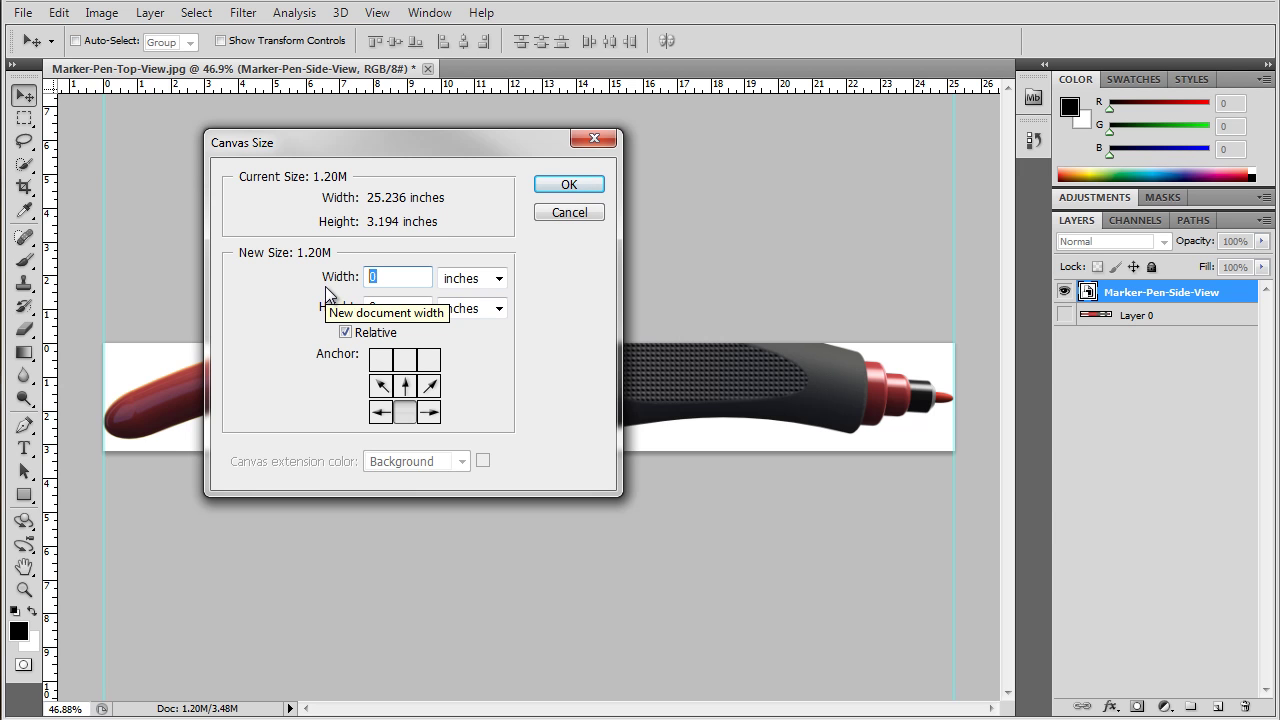
type("1")
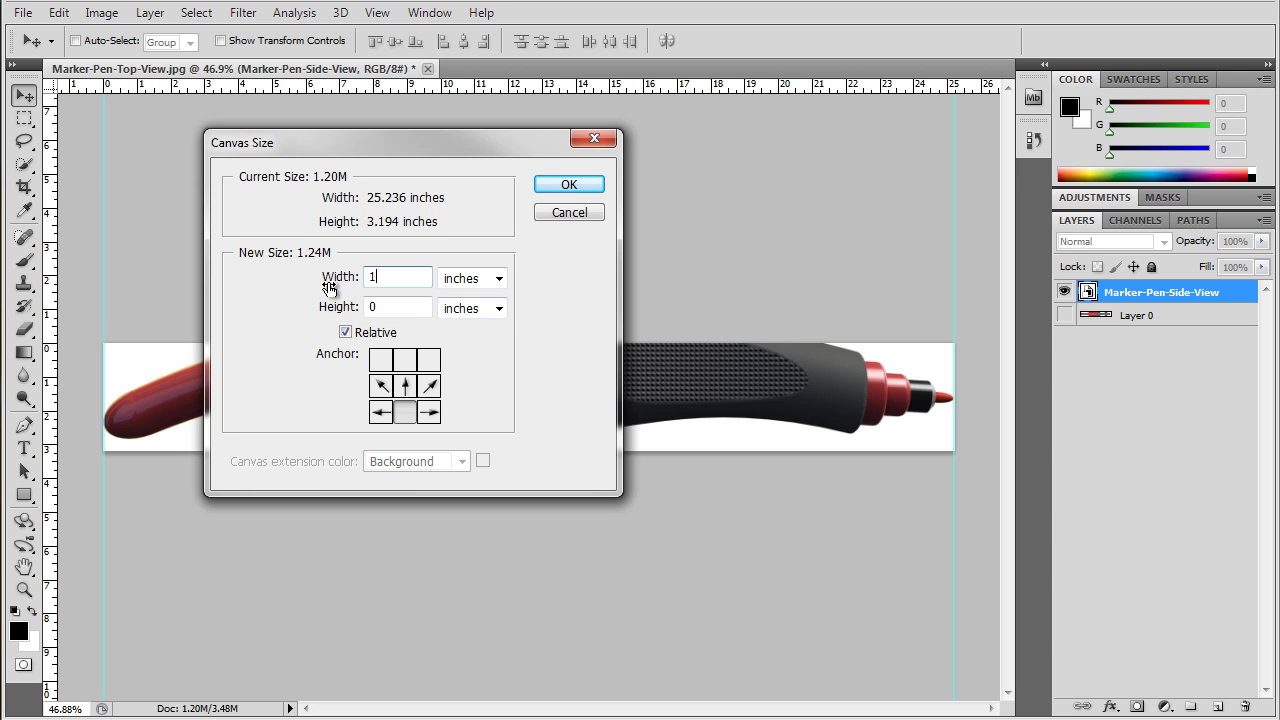
left_click(390, 307)
type("1")
left_click(575, 183)
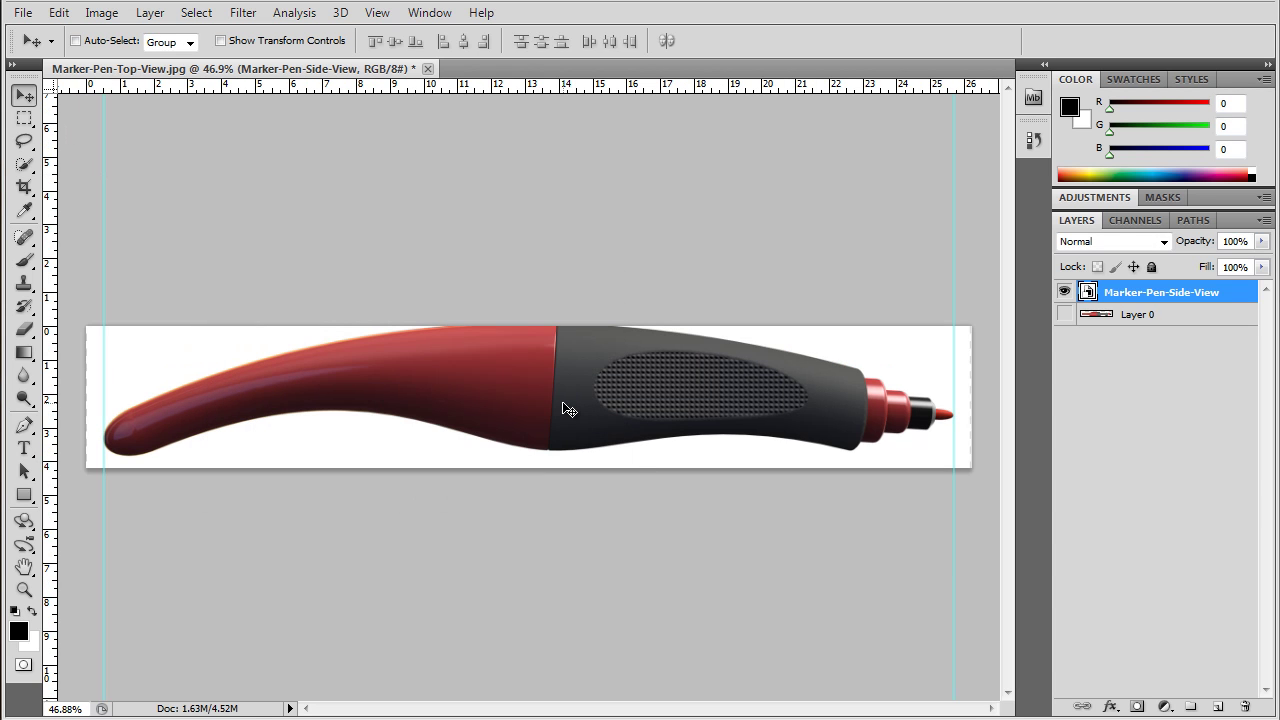
key("Down")
key("Down")
key("Down")
key("Down")
key("Down")
key("Down")
key("Down")
key("Down")
key("Down")
key("Down")
key("Down")
key("Down")
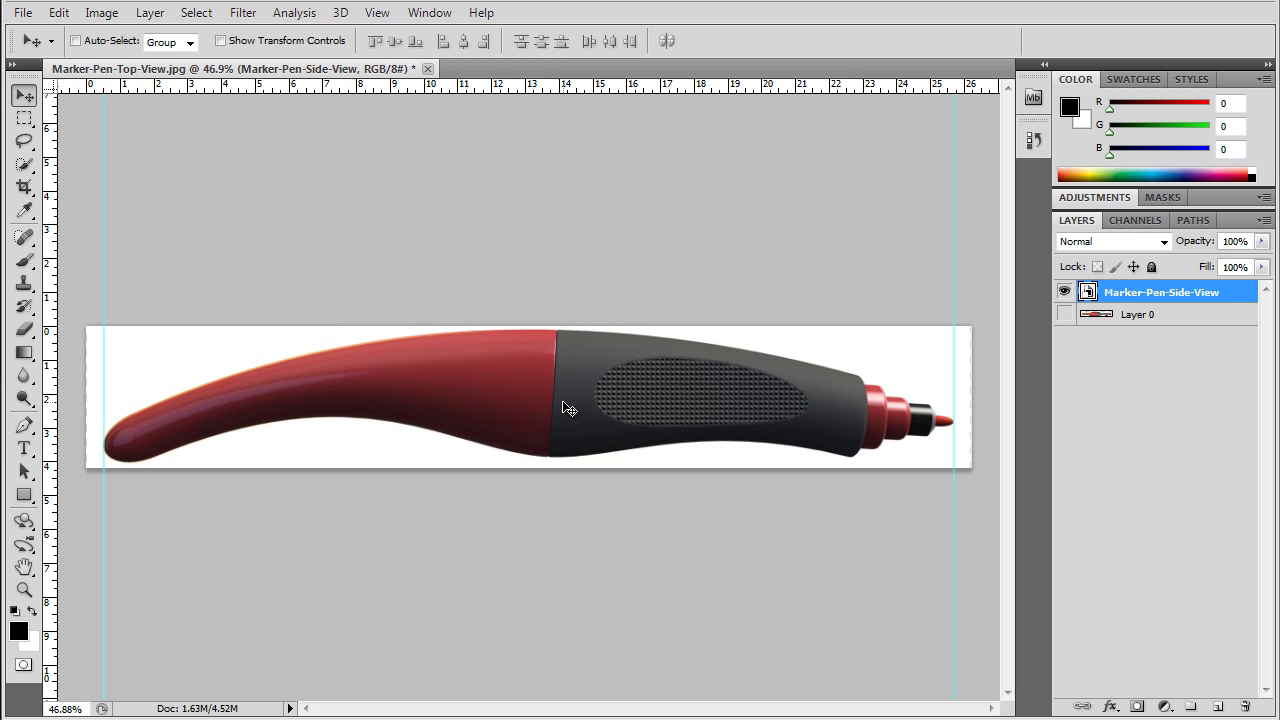
key("Down")
key("Down")
key("Down")
key("Down")
key("Down")
key("Down")
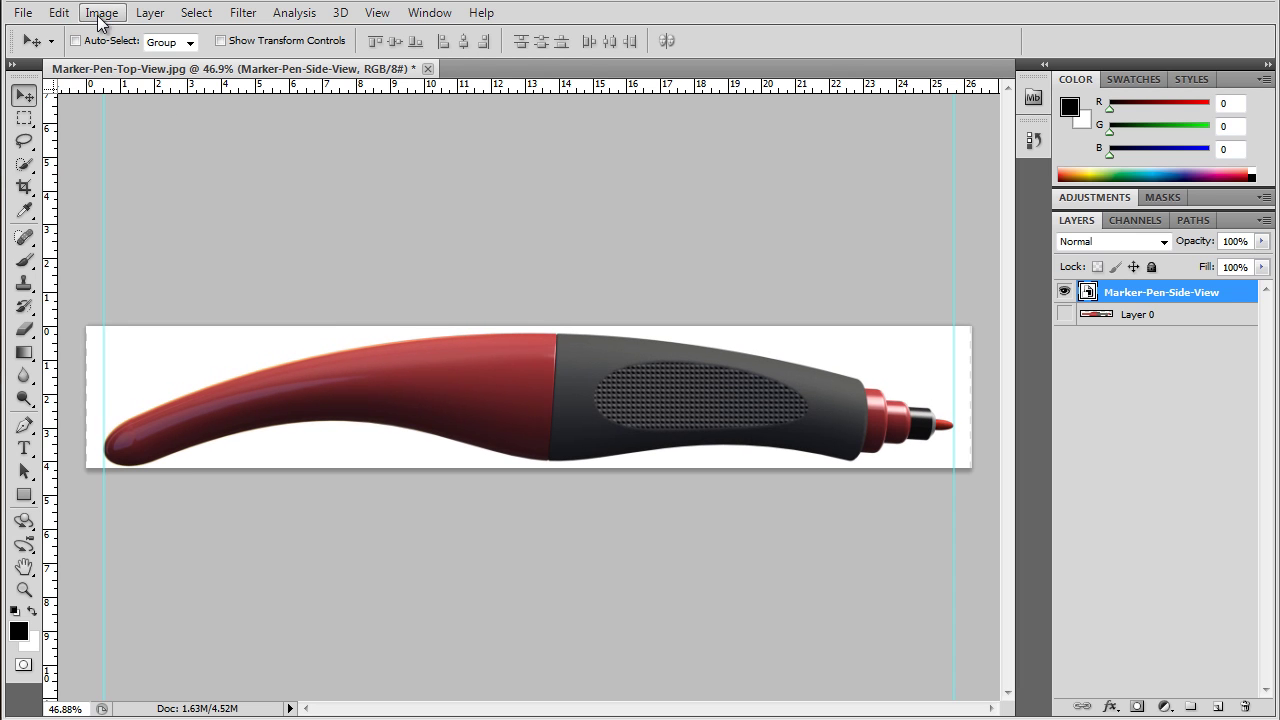
left_click(24, 187)
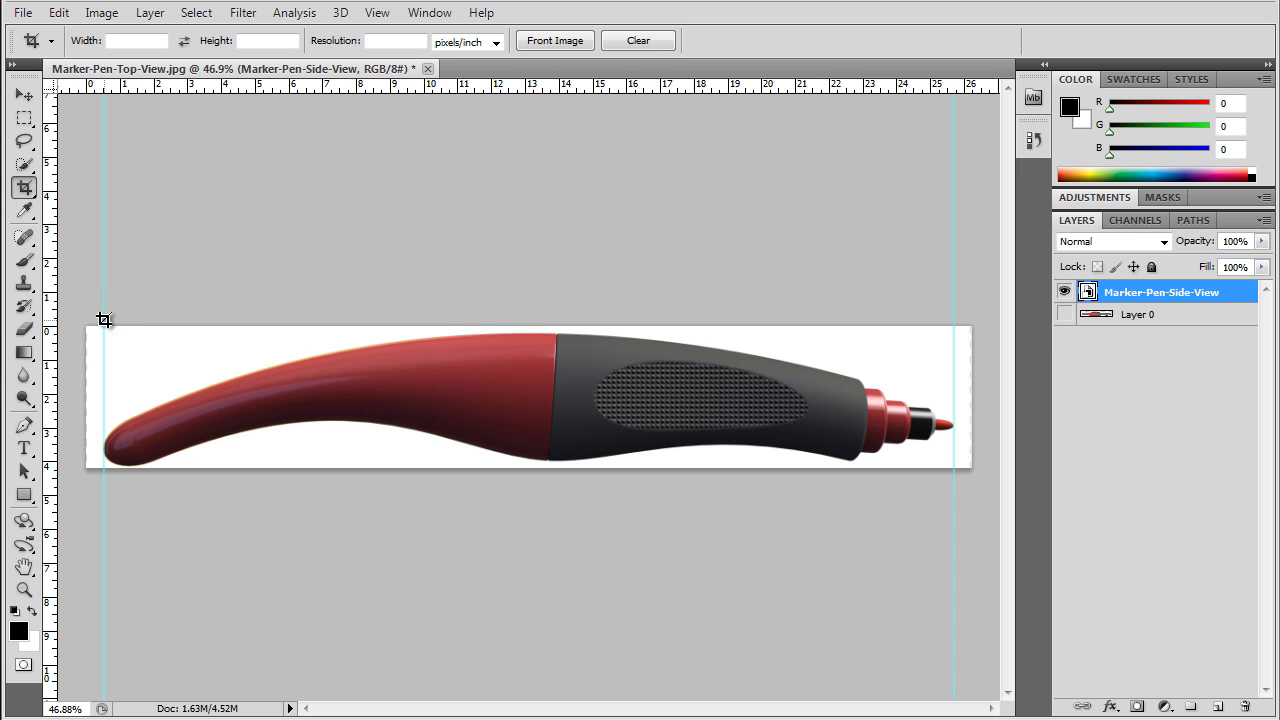
left_click_drag(104, 327, 954, 466)
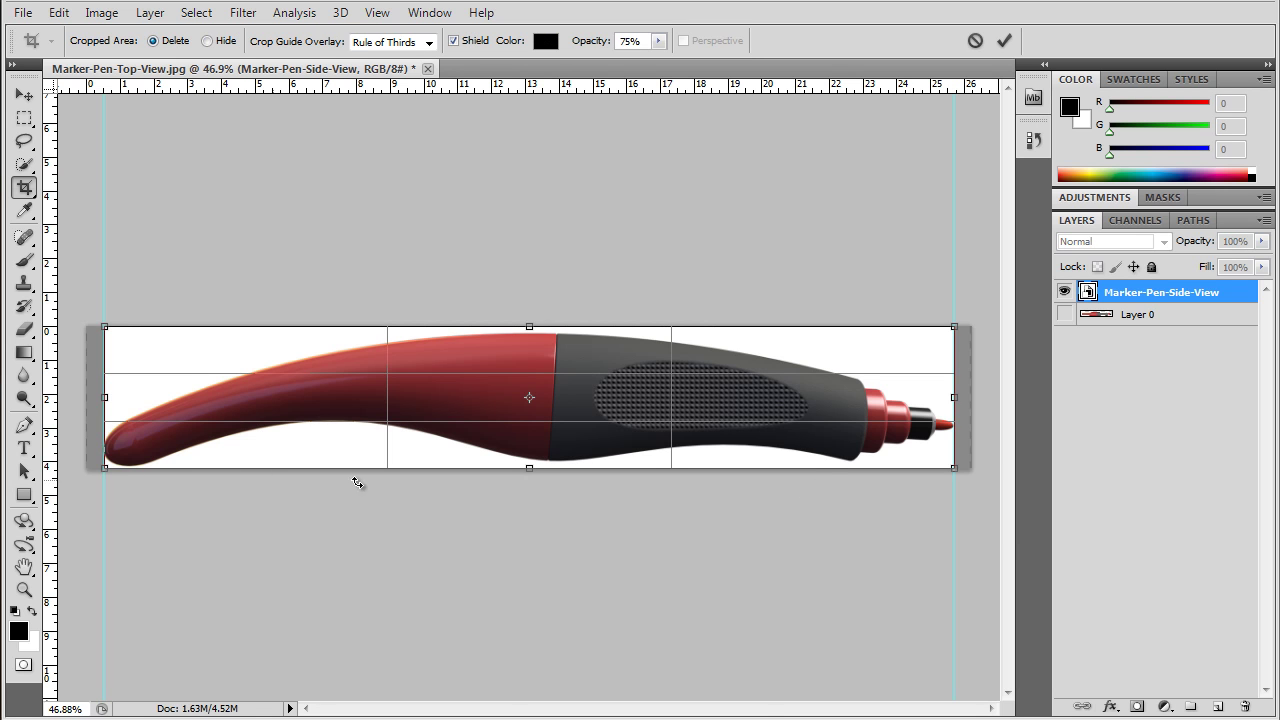
scroll(531, 471, "up", 2)
scroll(531, 471, "up", 2)
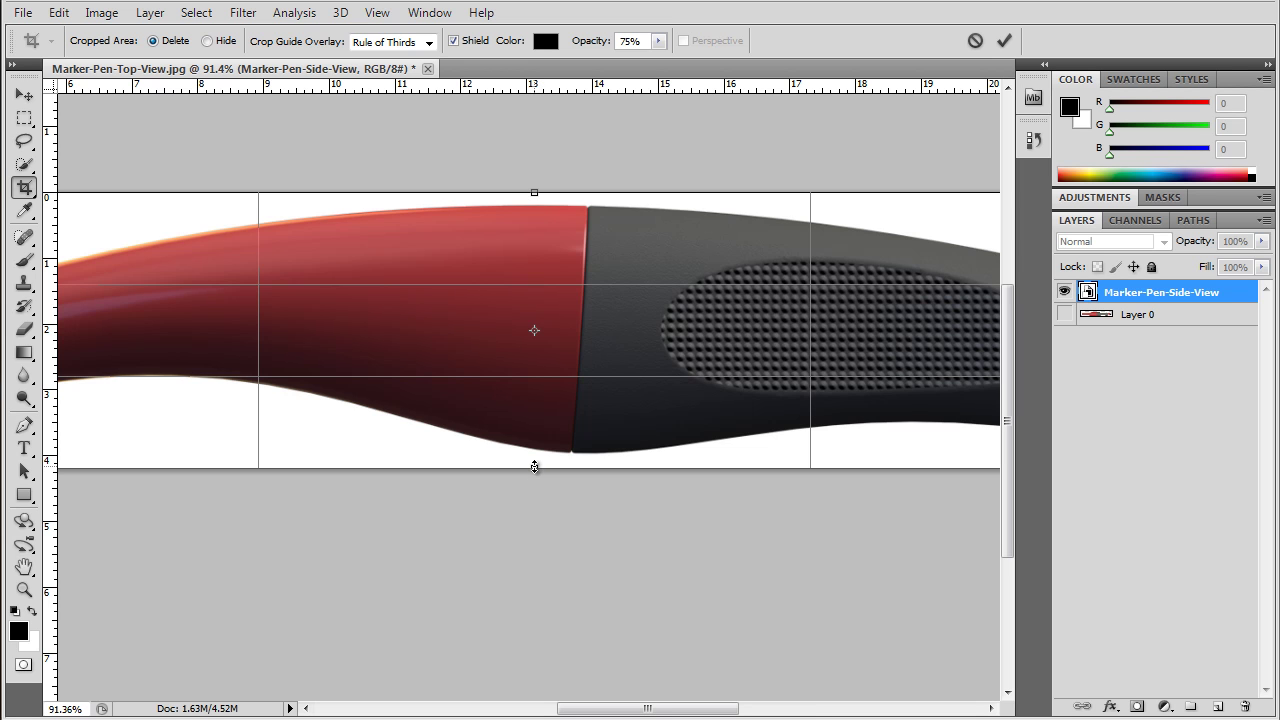
left_click_drag(535, 456, 535, 452)
left_click_drag(537, 191, 535, 204)
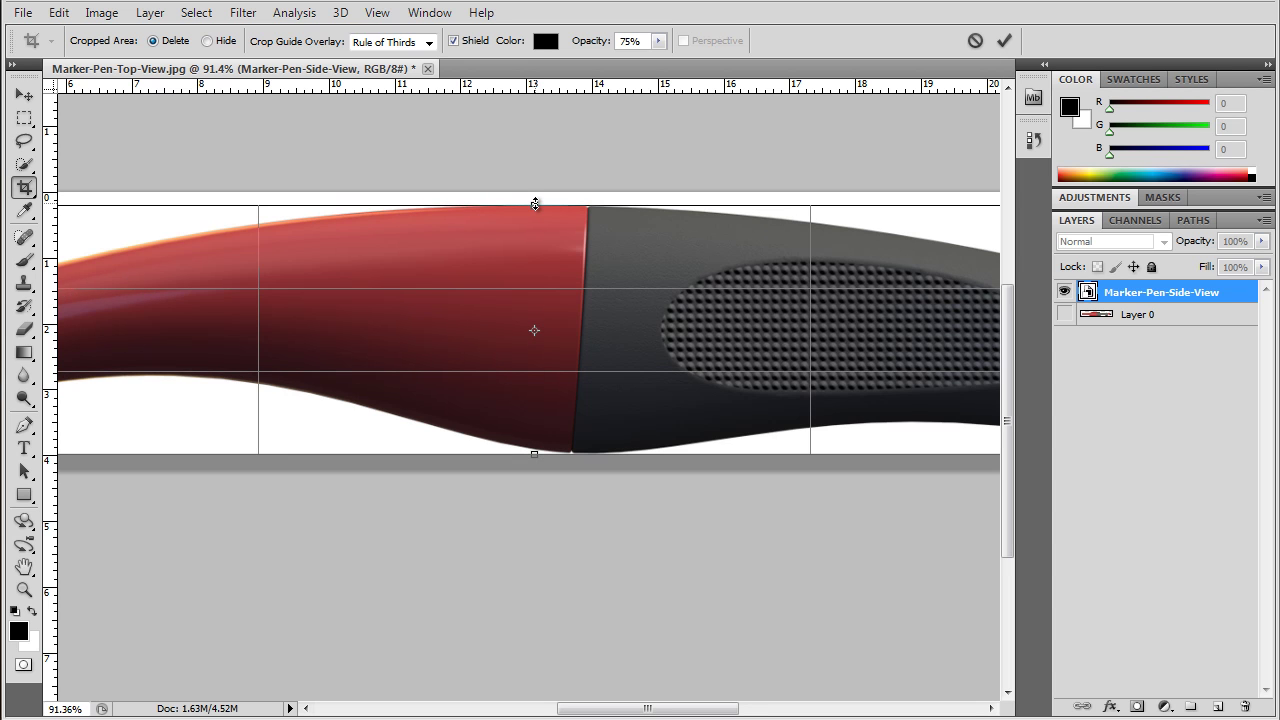
key("Return")
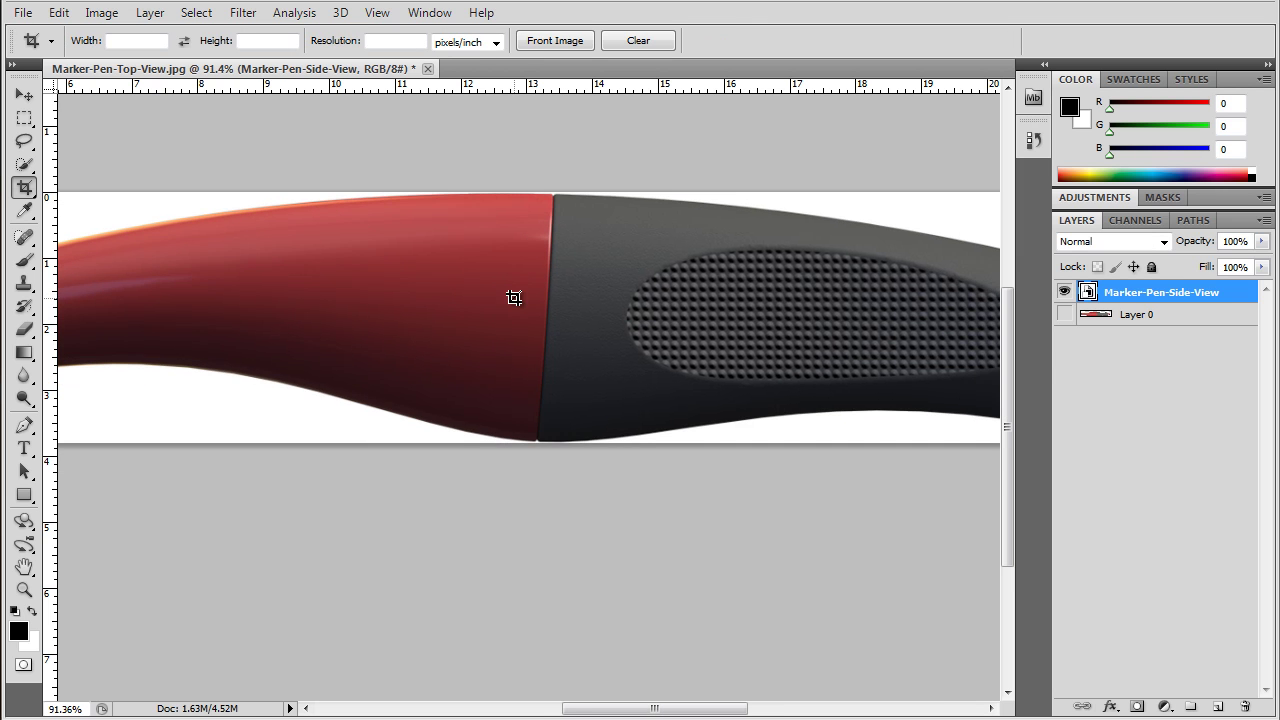
key("ctrl+0")
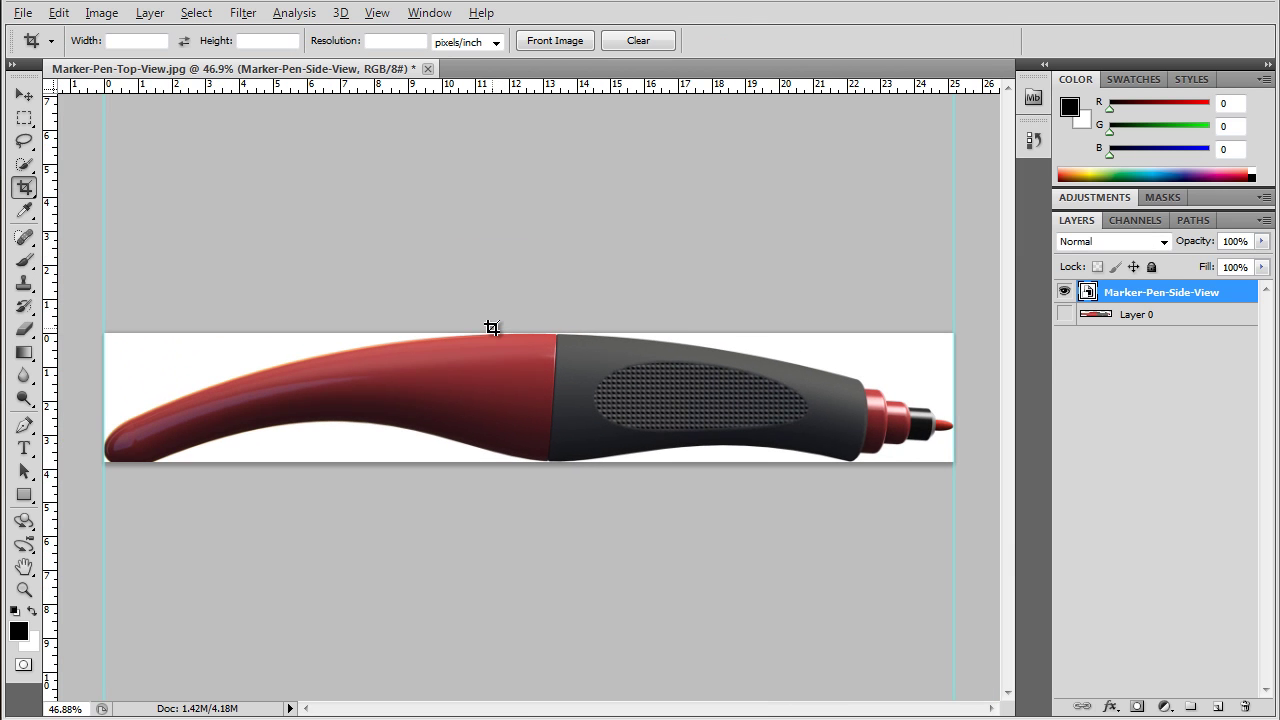
key("alt")
key("ctrl+z")
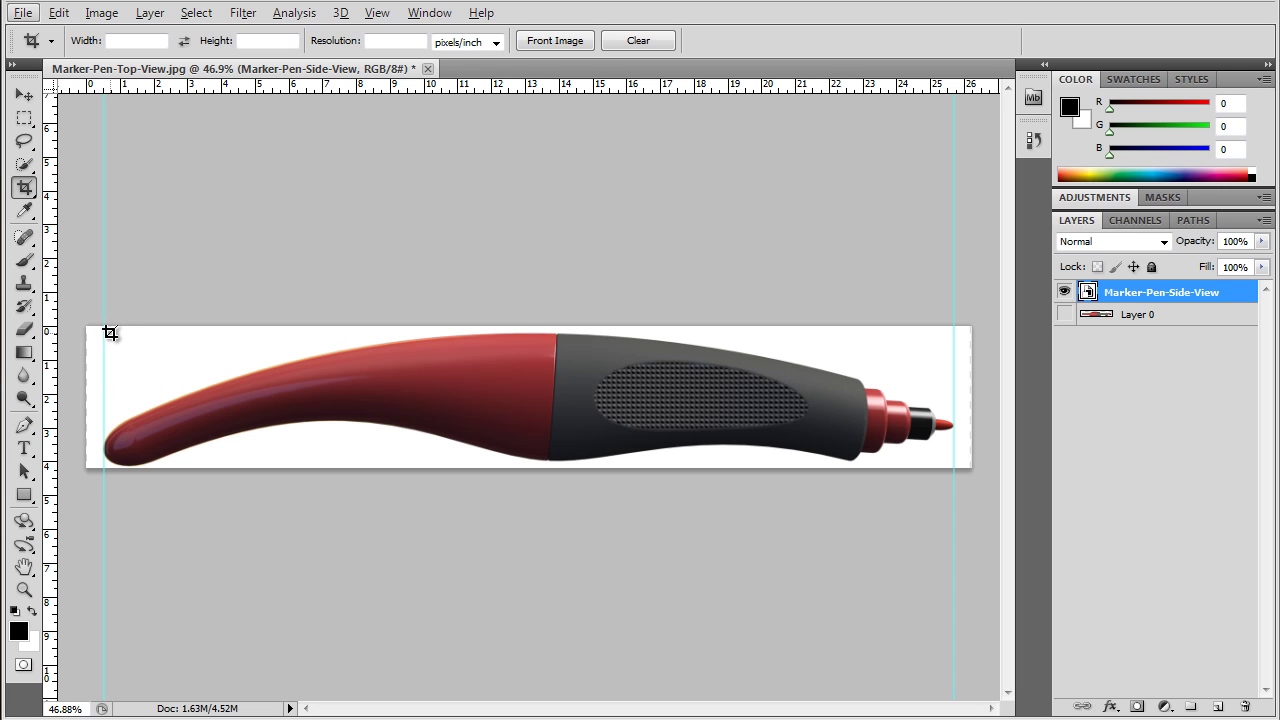
Crop the canvas to the guides around the side-view pen, shrinking it to 1.47M
left_click_drag(104, 326, 955, 467)
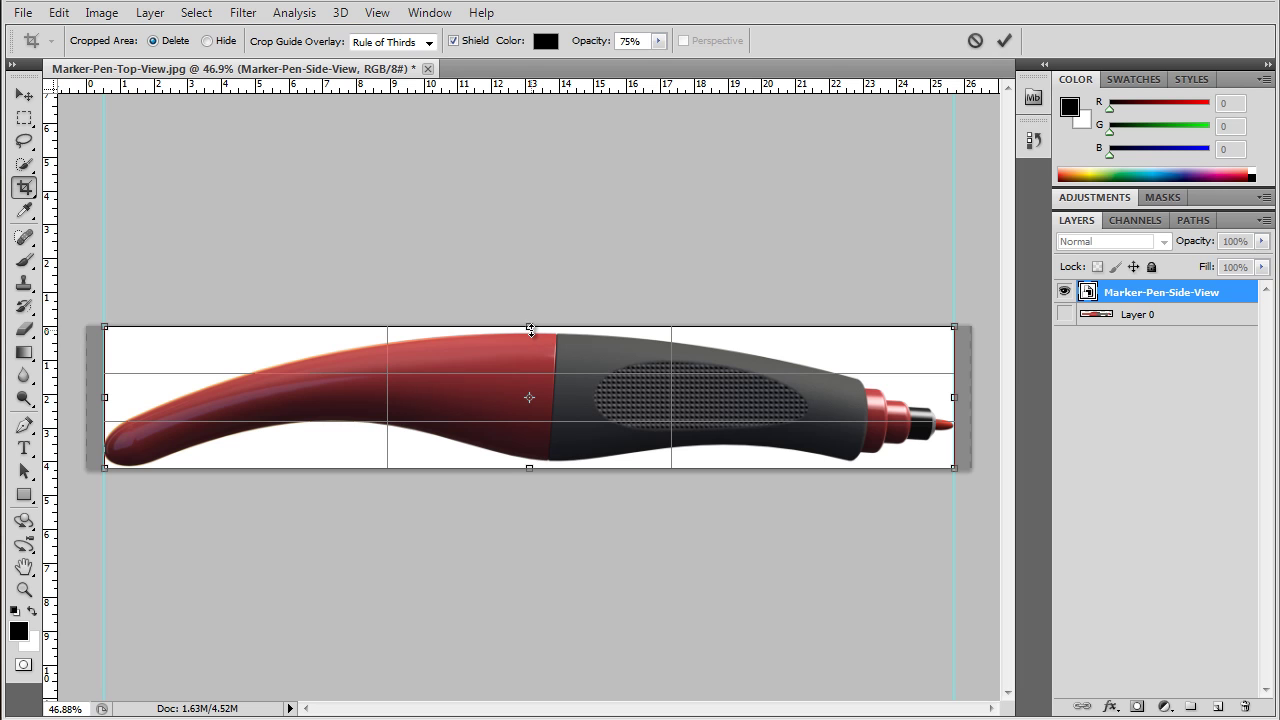
left_click_drag(530, 328, 530, 333)
scroll(178, 466, "up", 5)
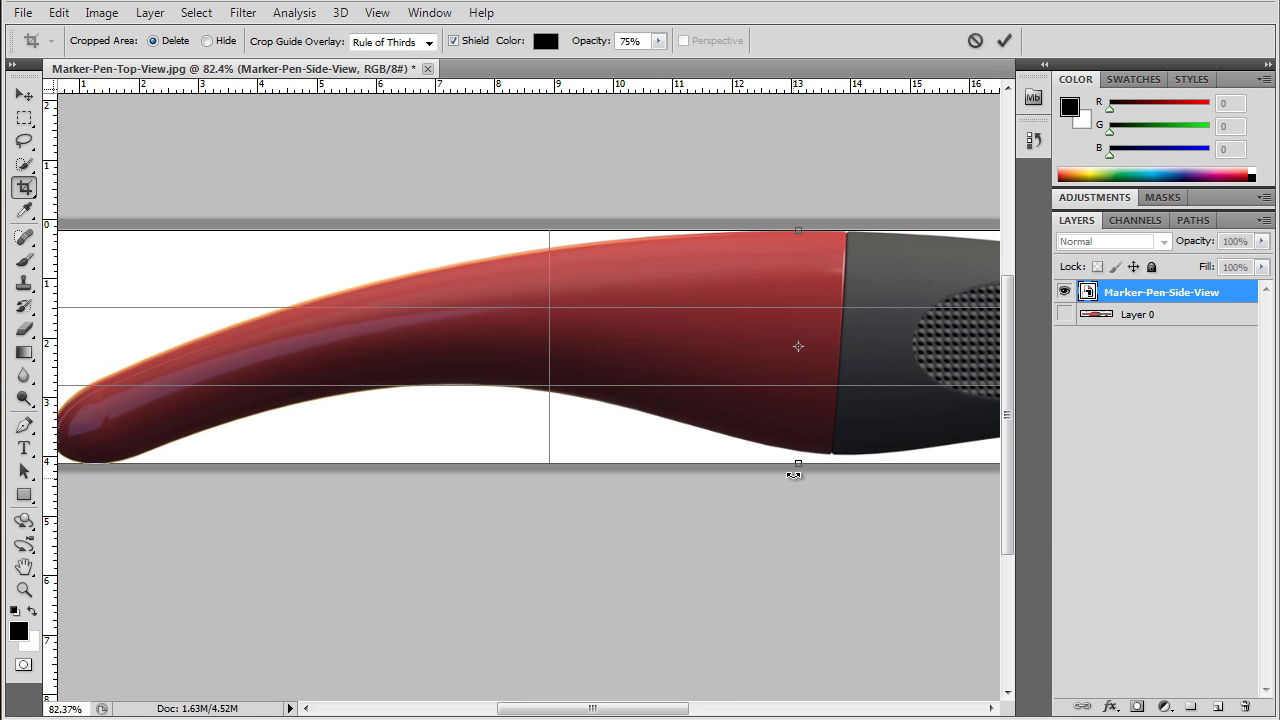
key("Return")
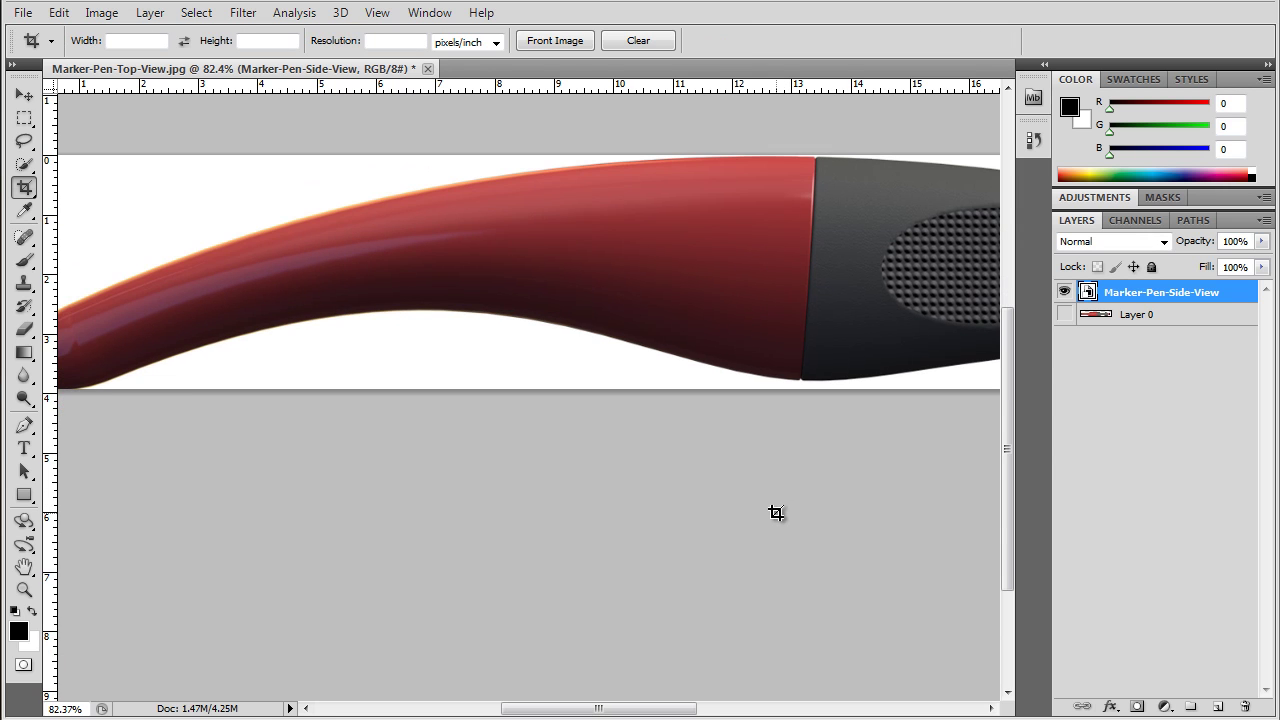
scroll(771, 514, "down", 2)
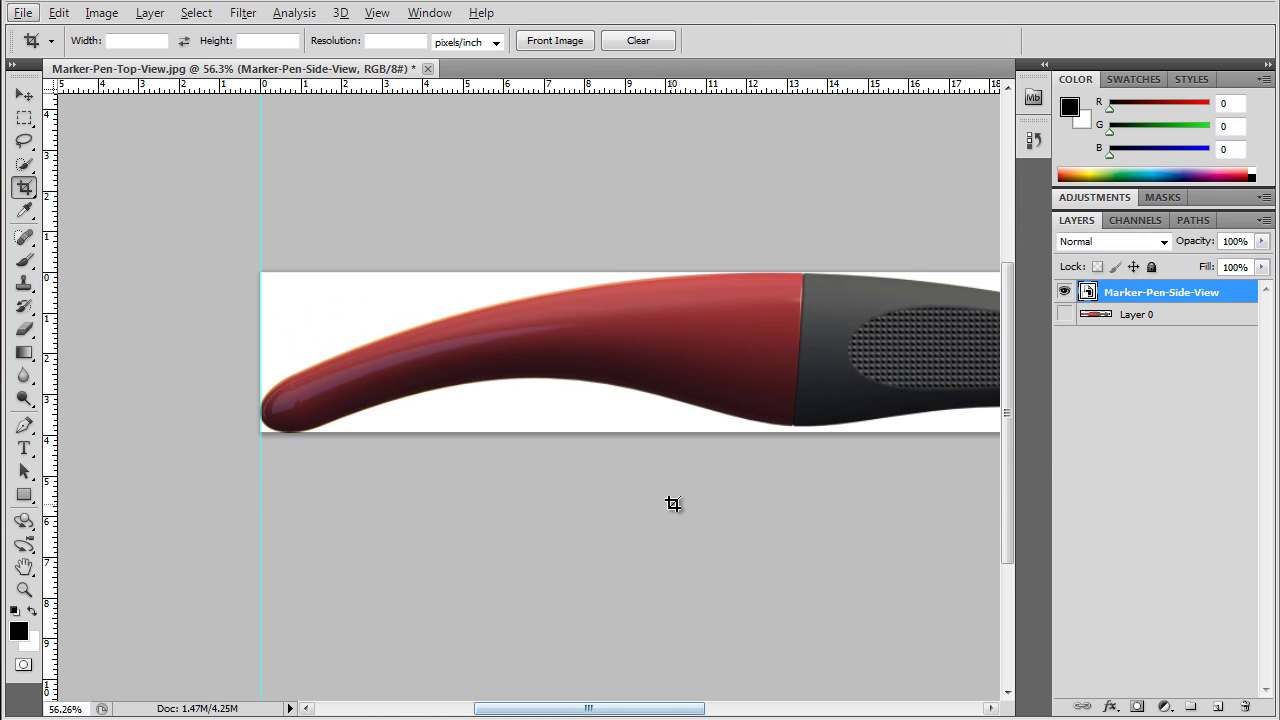
left_click_drag(722, 402, 516, 415)
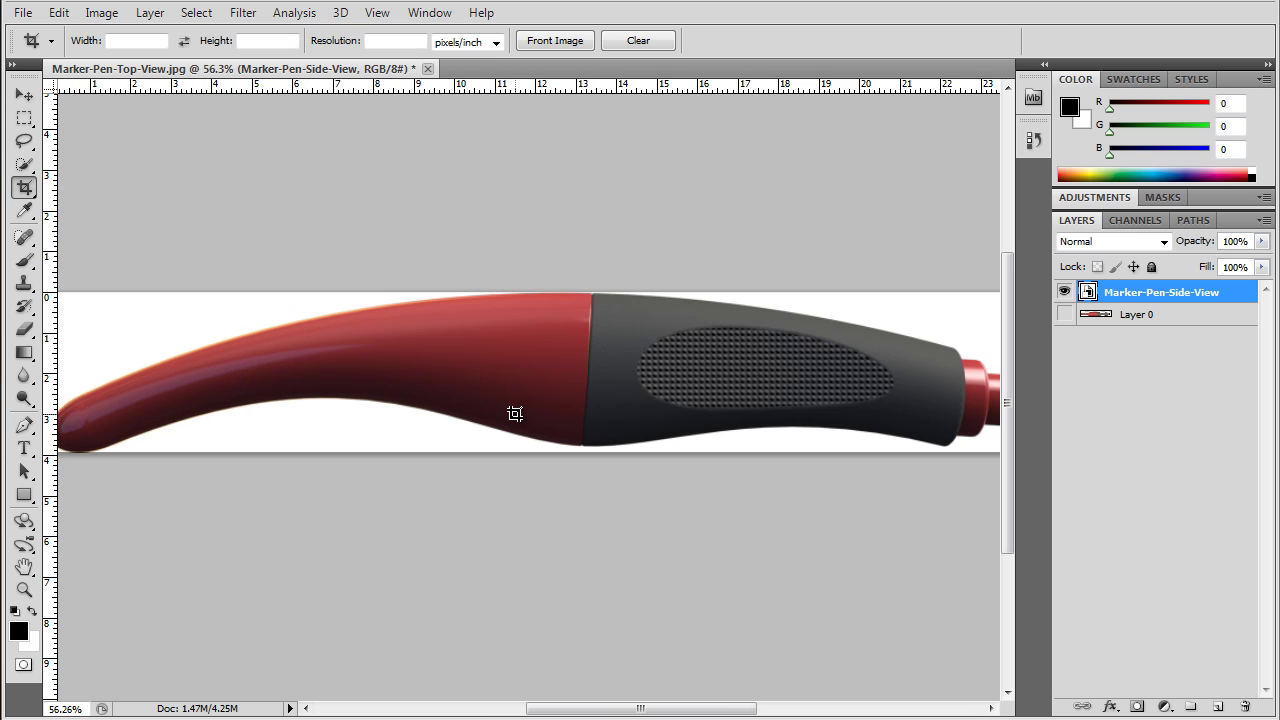
scroll(515, 413, "down", 1)
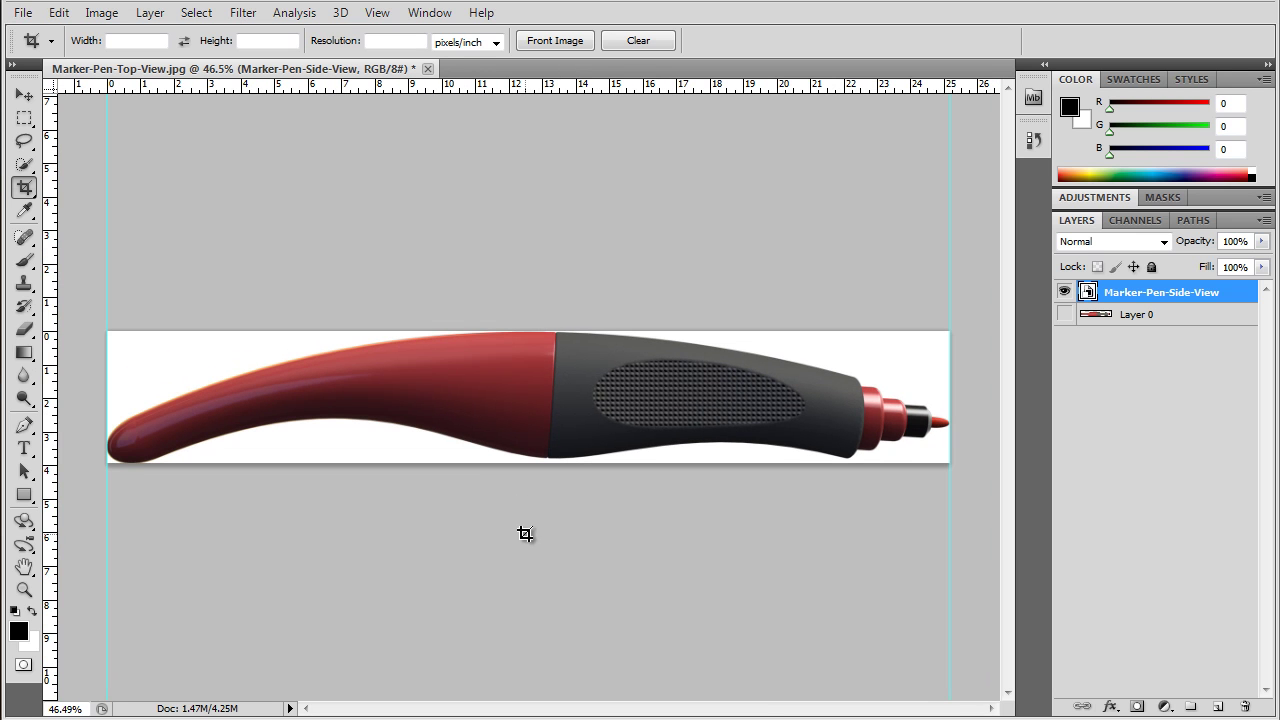
Hide the side-view pen, show the top-view pen, and add a new Layer 1 beneath Layer 0
left_click(1064, 291)
left_click(1064, 314)
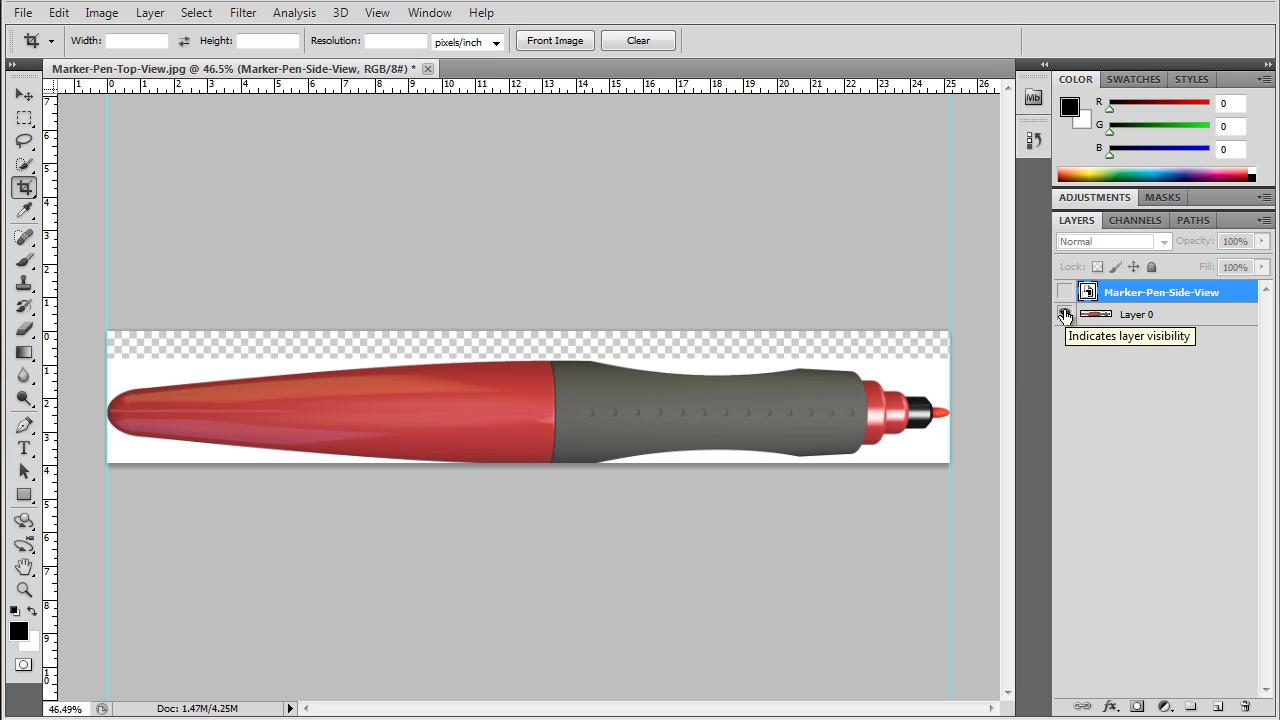
left_click(1218, 706)
left_click_drag(1146, 293, 1137, 376)
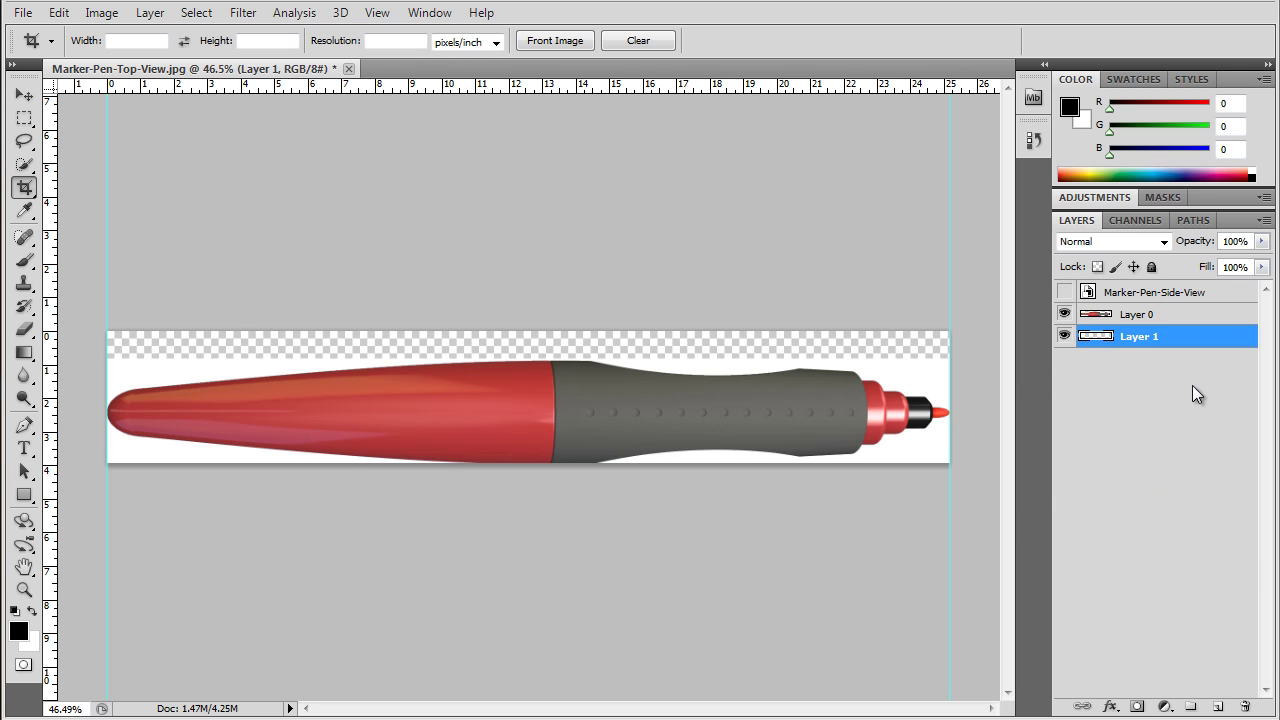
Set the background colour to white and fill Layer 1 with it
left_click(1065, 337)
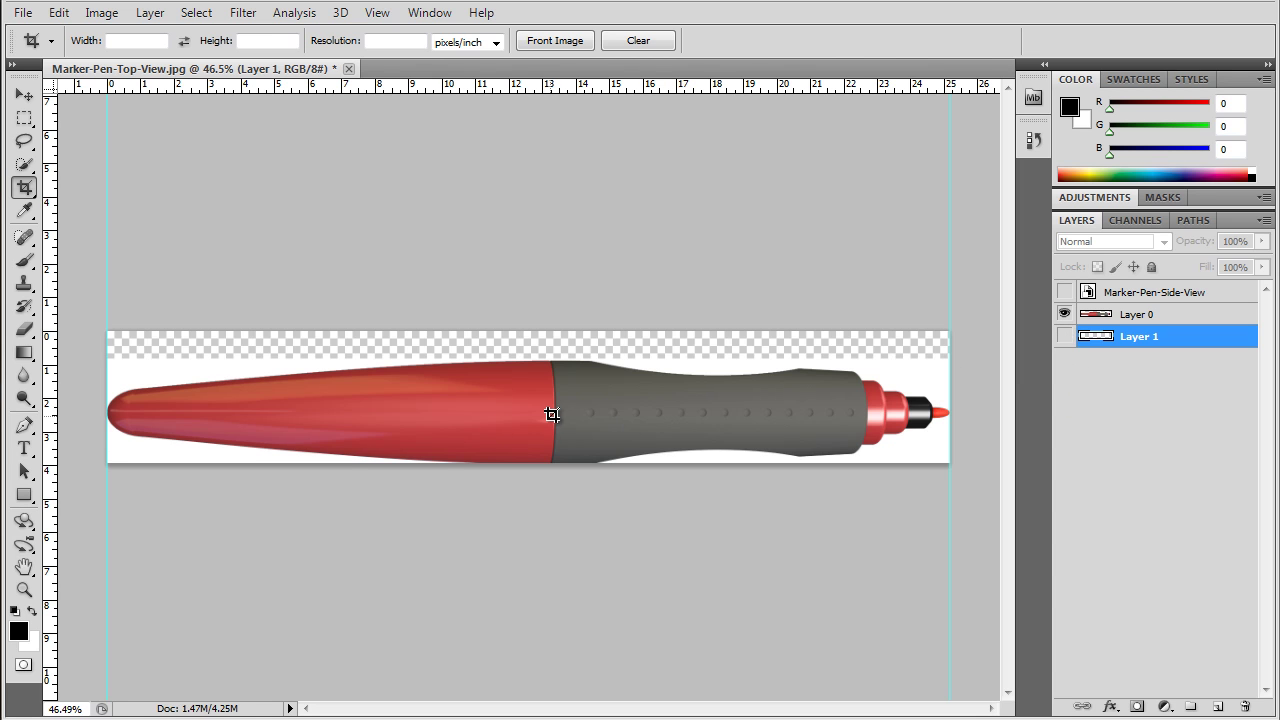
left_click(1065, 338)
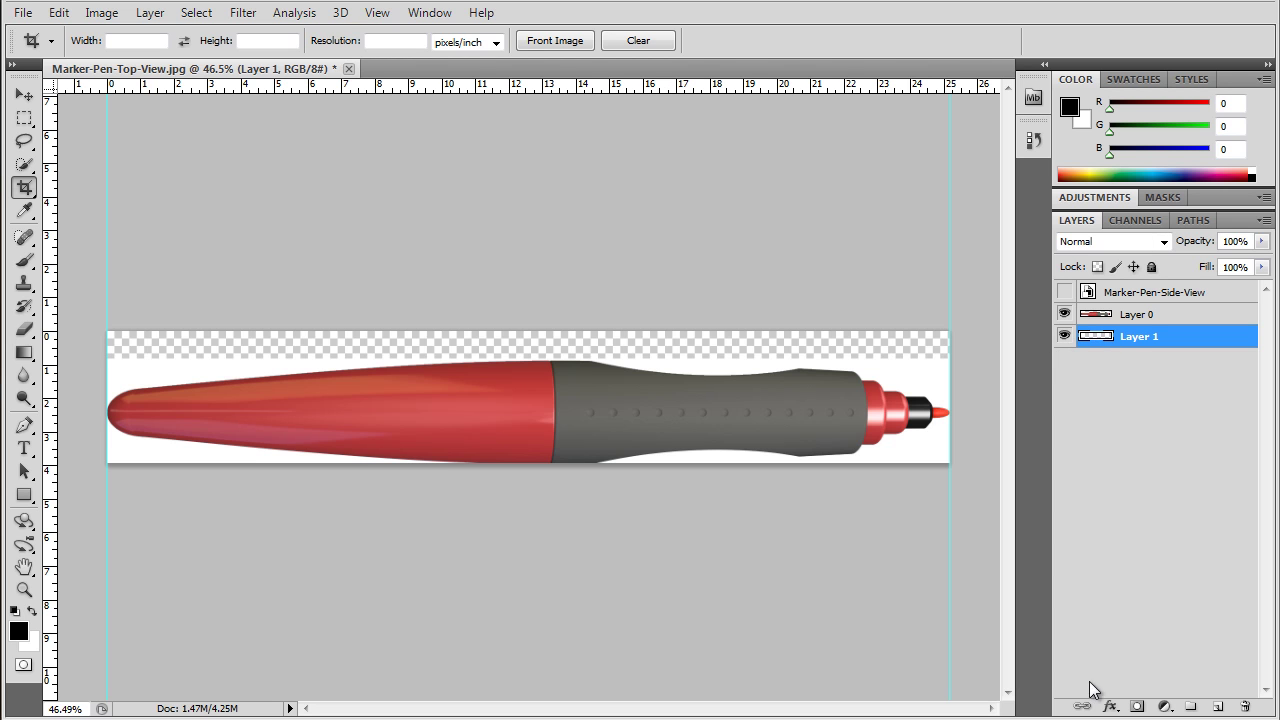
left_click(34, 645)
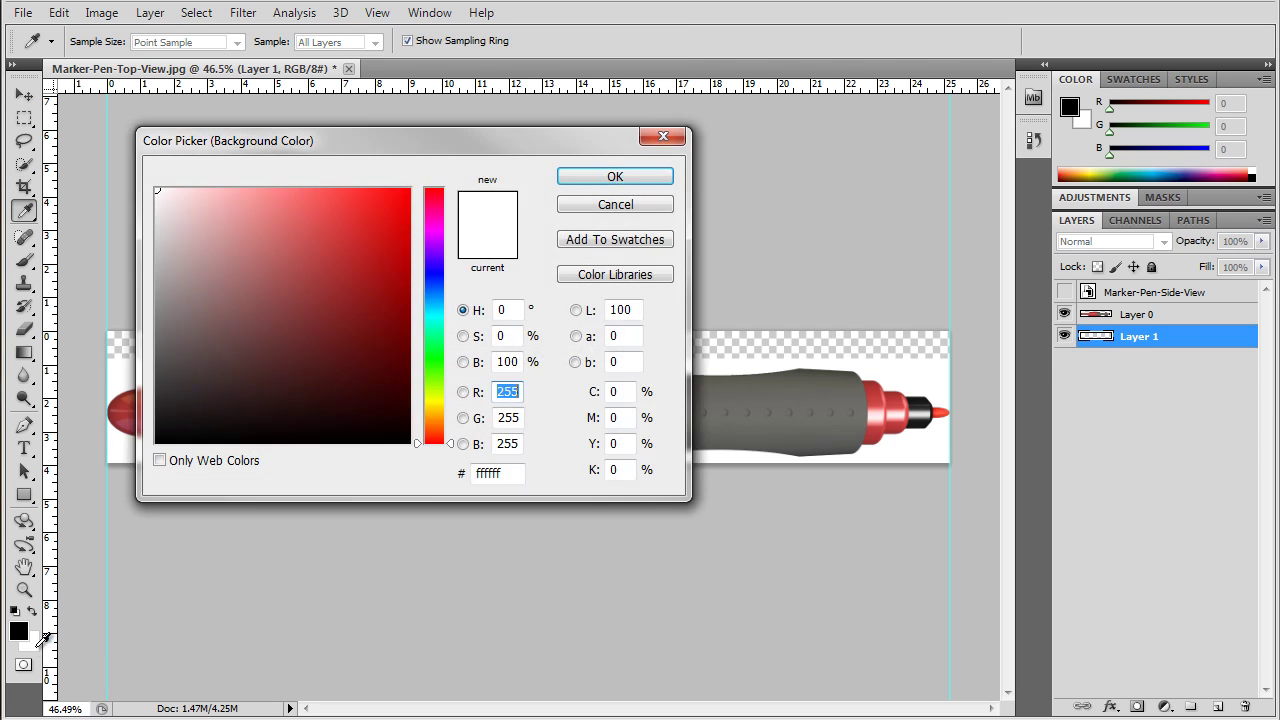
left_click(588, 170)
key("c")
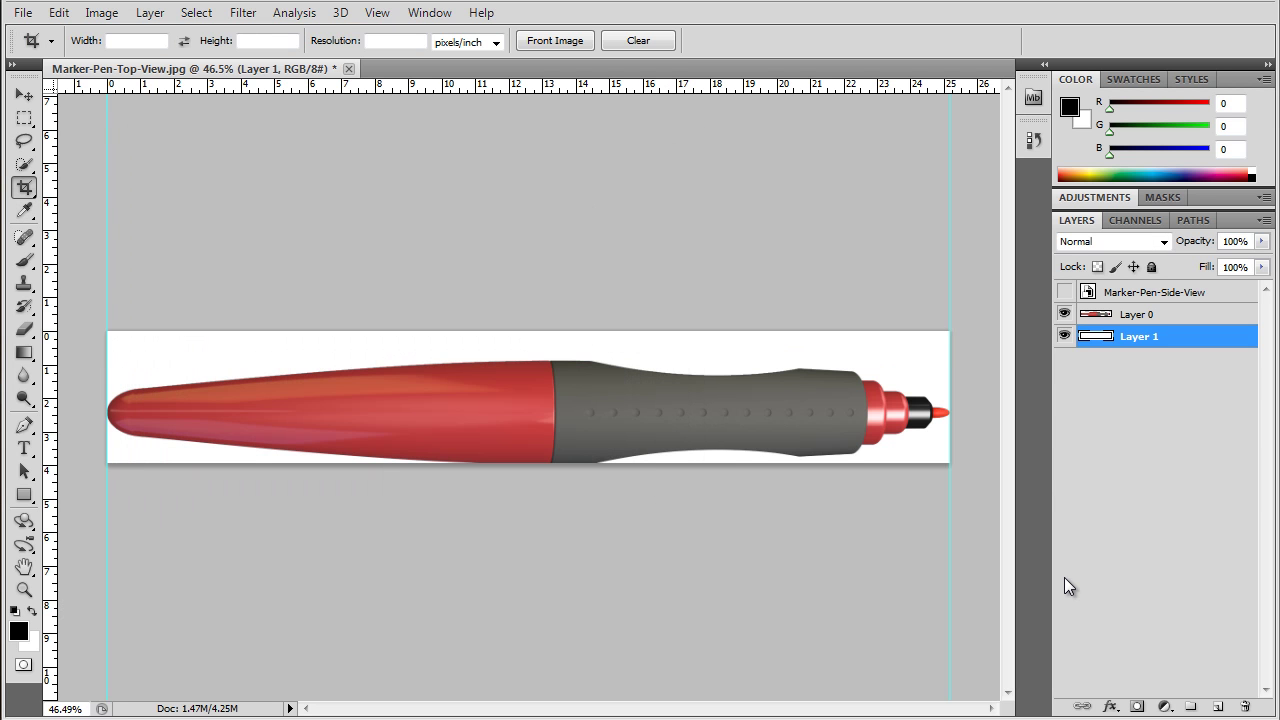
With the Move tool, nudge the top-view pen on Layer 0 up two steps
left_click(1102, 318)
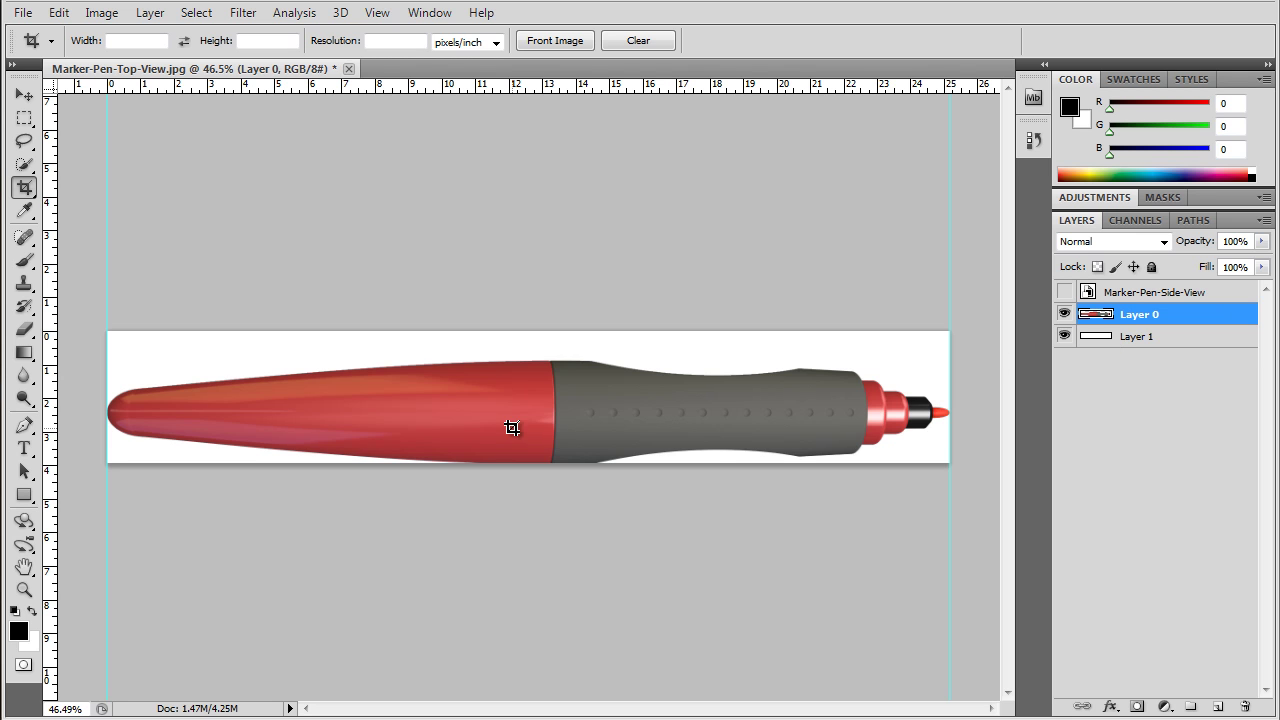
left_click(24, 94)
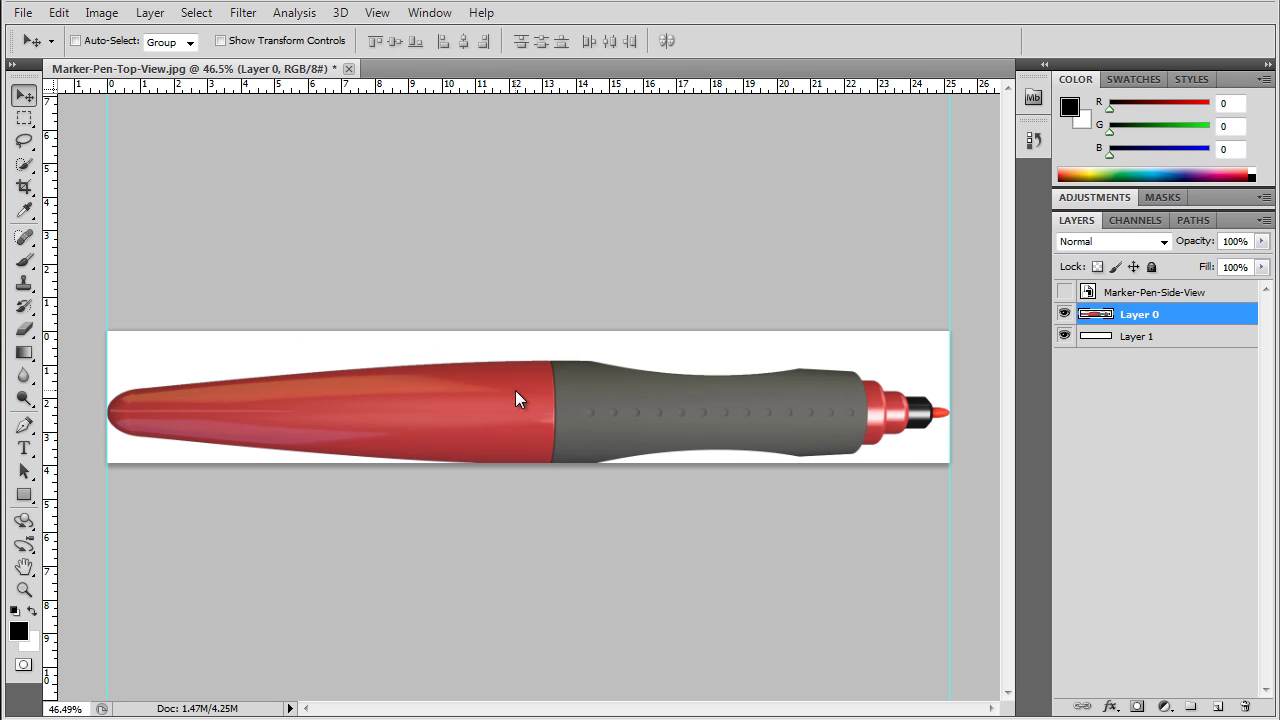
key("Up")
key("Up")
key("Up")
key("Up")
key("Up")
key("Up")
key("Up")
key("Up")
key("Up")
key("Up")
key("Up")
key("Up")
key("Up")
key("Up")
key("Up")
key("Up")
key("Up")
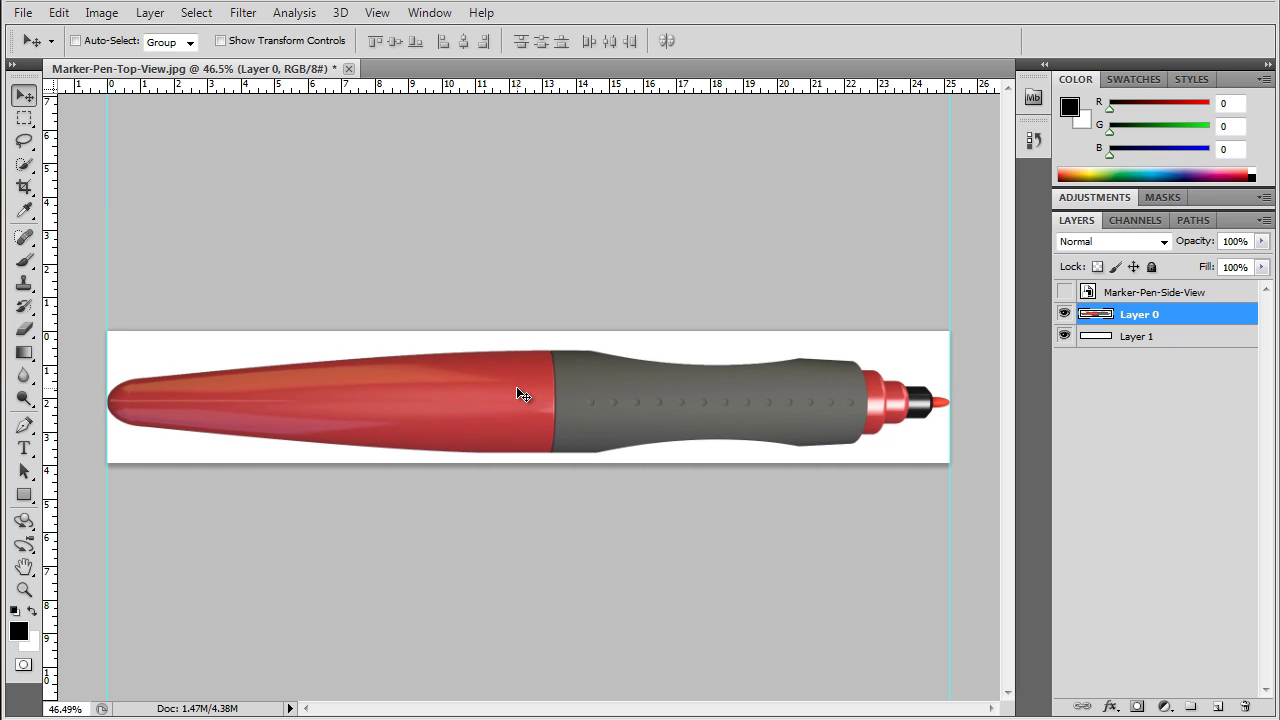
key("Up")
key("Up")
key("Up")
key("Up")
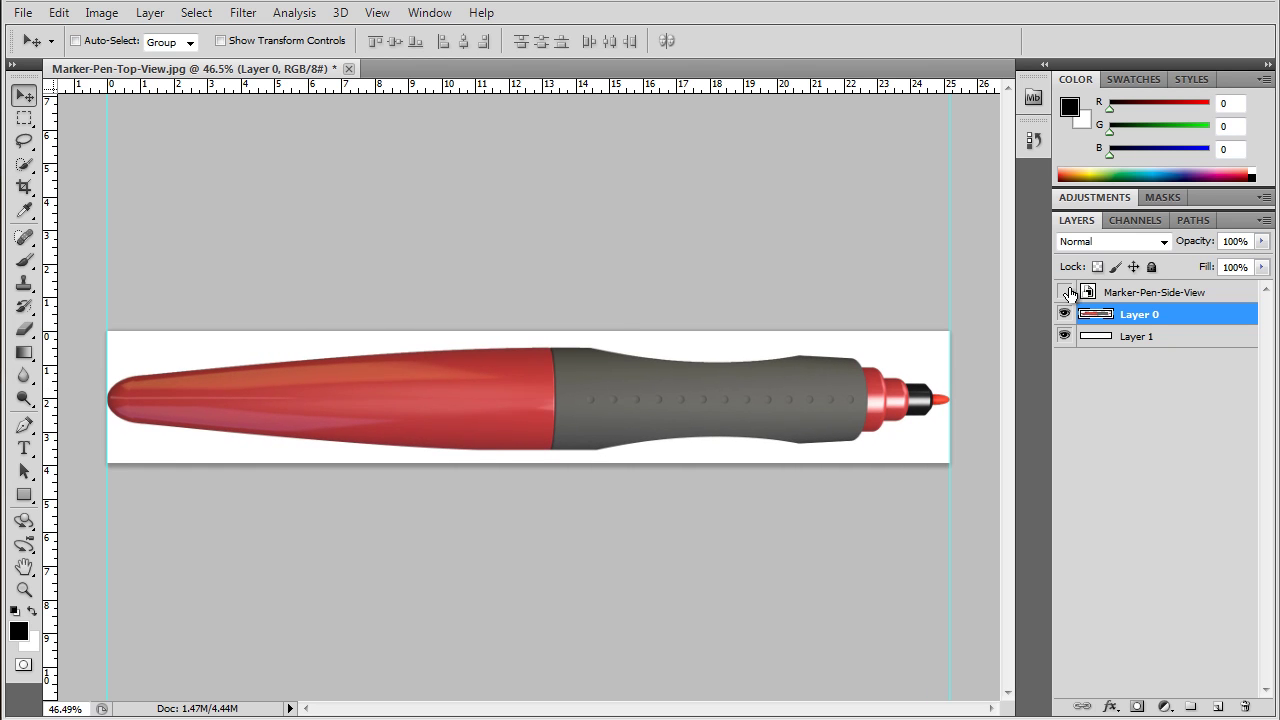
Show the side-view pen again and lower the top-view pen's opacity to 8%
left_click(1064, 292)
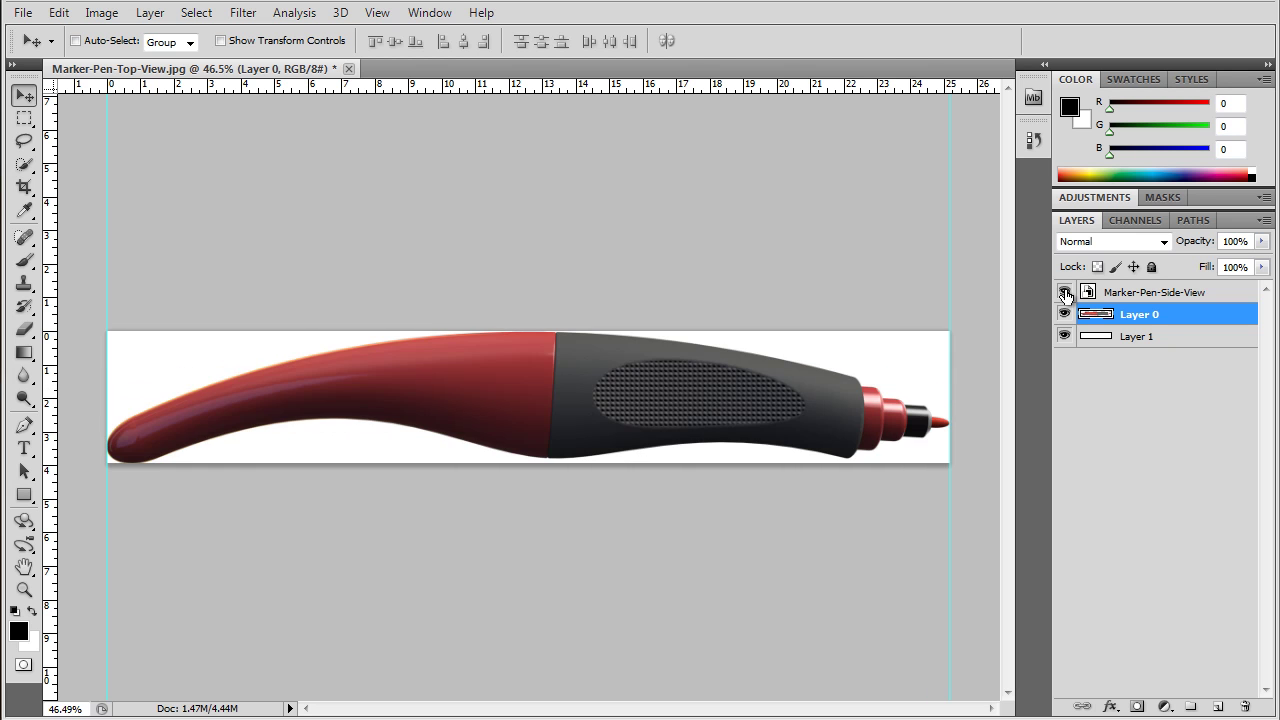
left_click(1262, 241)
left_click_drag(1196, 261, 1262, 265)
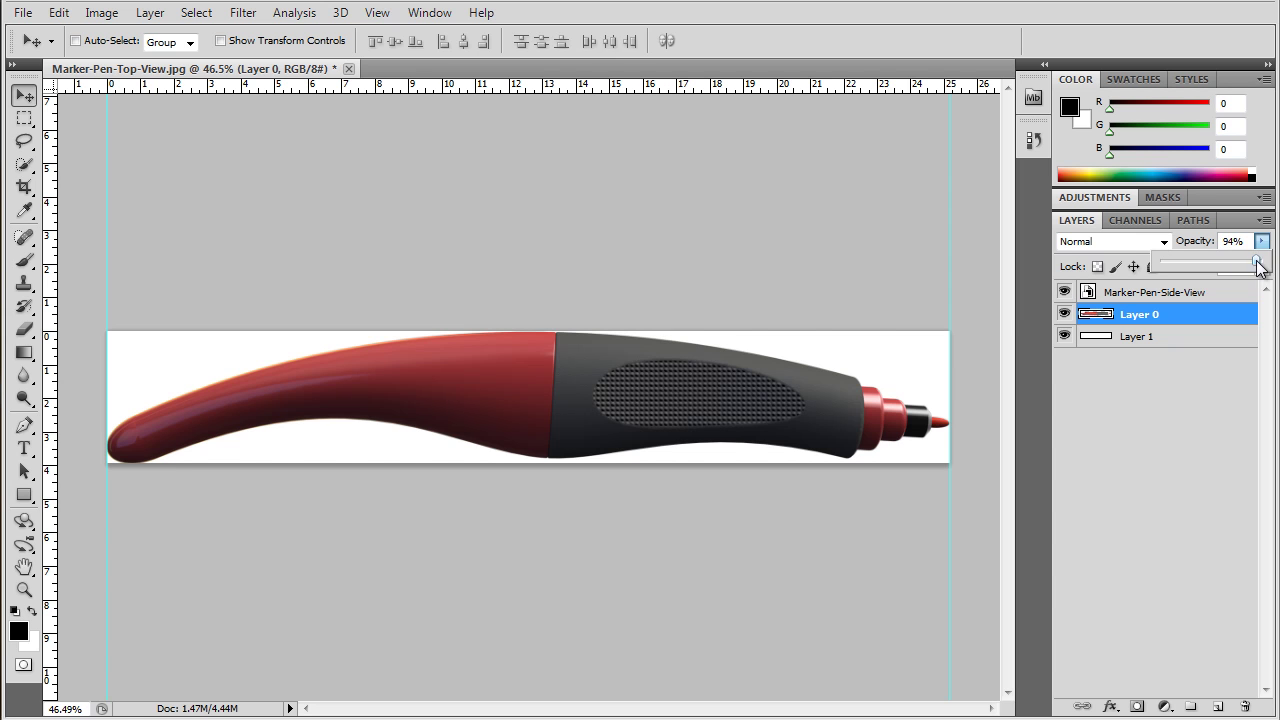
Set the side-view pen layer's opacity to 36%, then deselect it
left_click(1195, 337)
left_click(1198, 292)
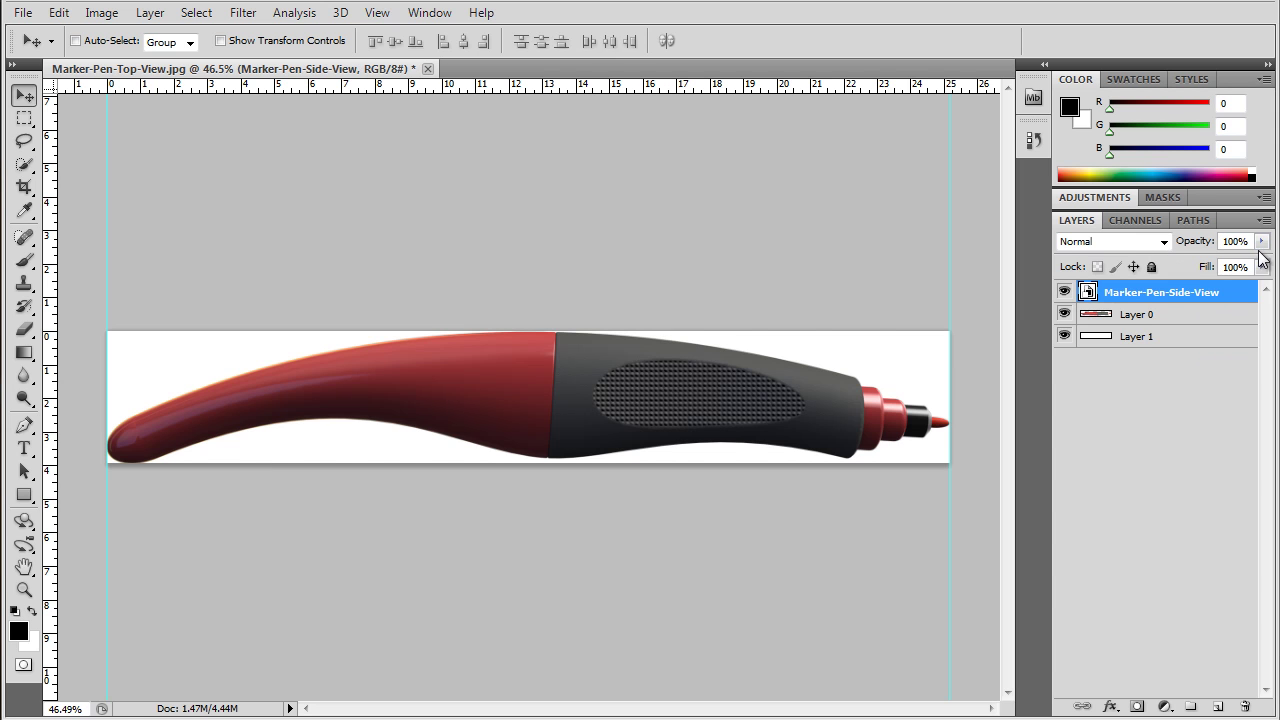
left_click(1262, 242)
left_click_drag(1212, 270, 1190, 270)
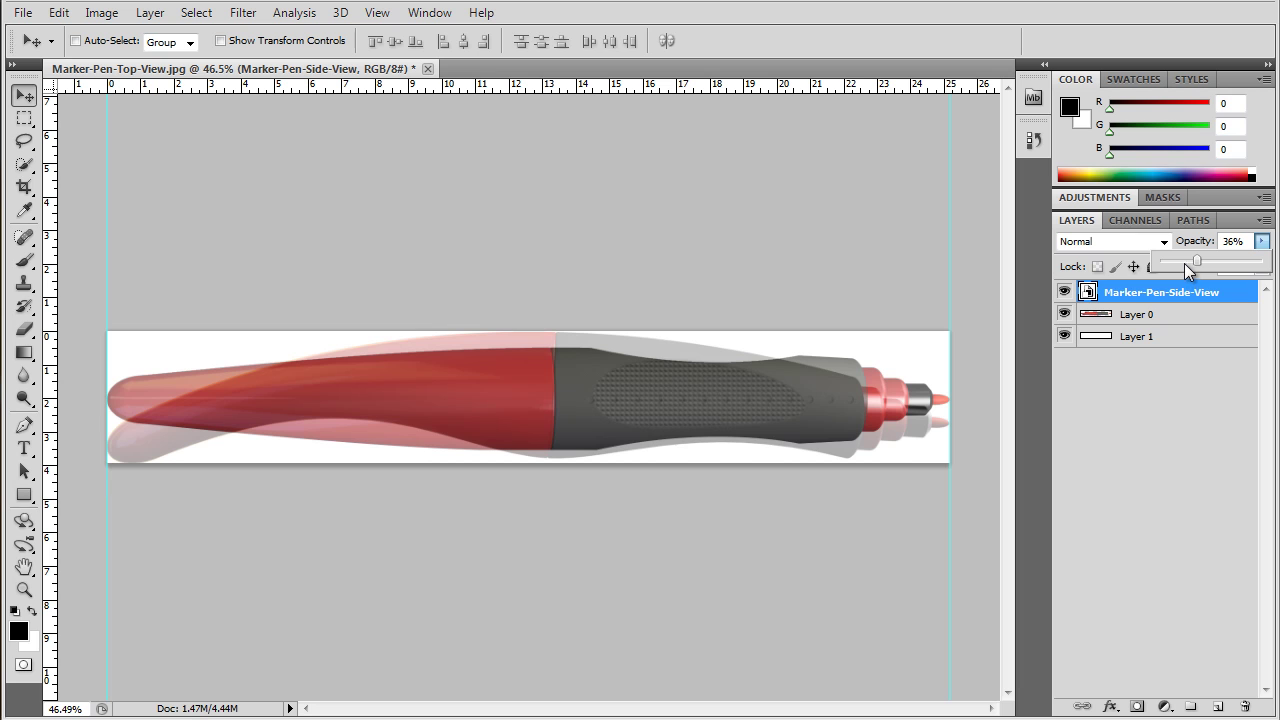
left_click(1147, 448)
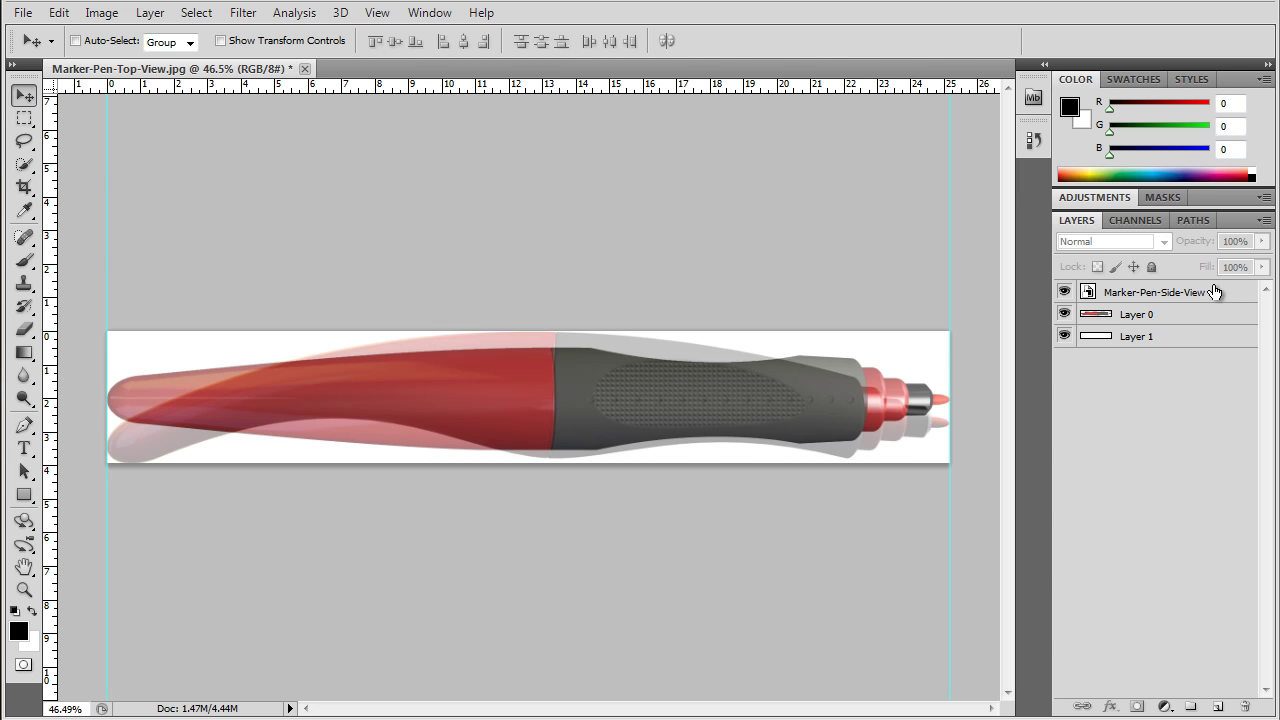
Return the side-view pen to 100% opacity and hide the top-view pen layer
left_click(1160, 292)
mouse_move(1262, 241)
left_mouse_down()
mouse_move(1201, 265)
mouse_move(1265, 264)
left_mouse_up()
left_click(1192, 402)
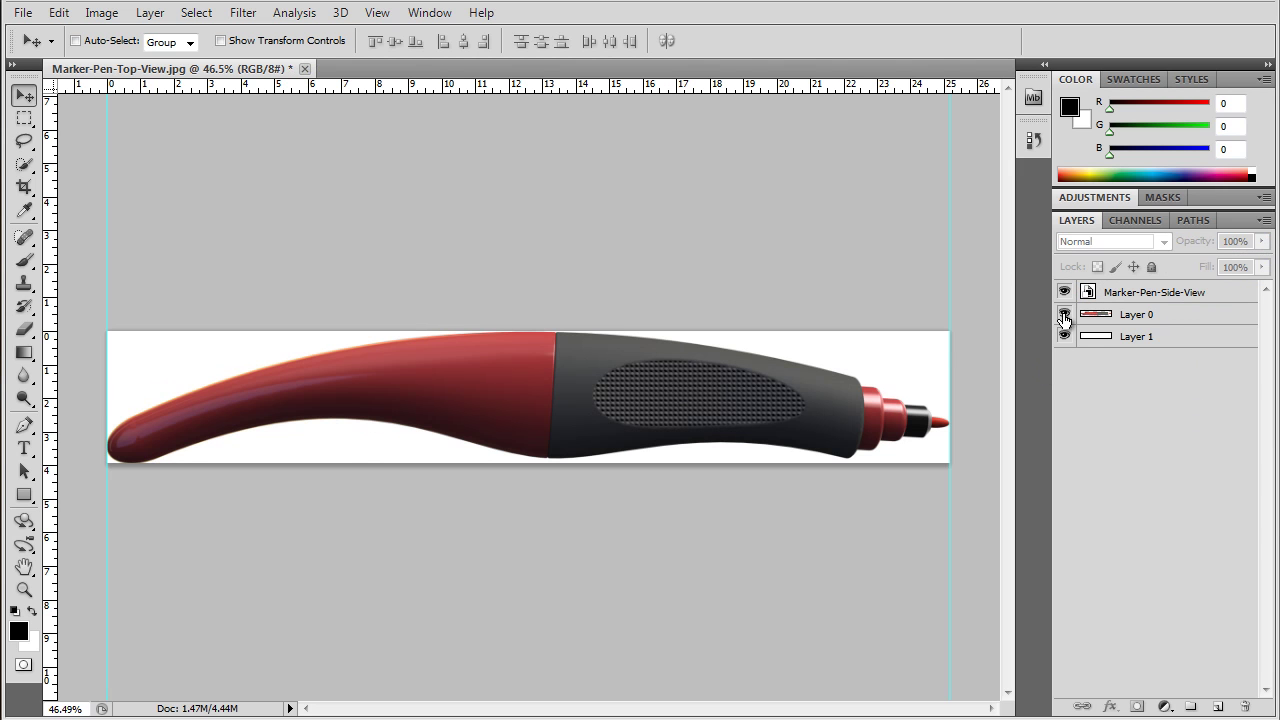
left_click(1064, 316)
Begin Save As and create and open a new 4ip folder for the exports
left_click(22, 12)
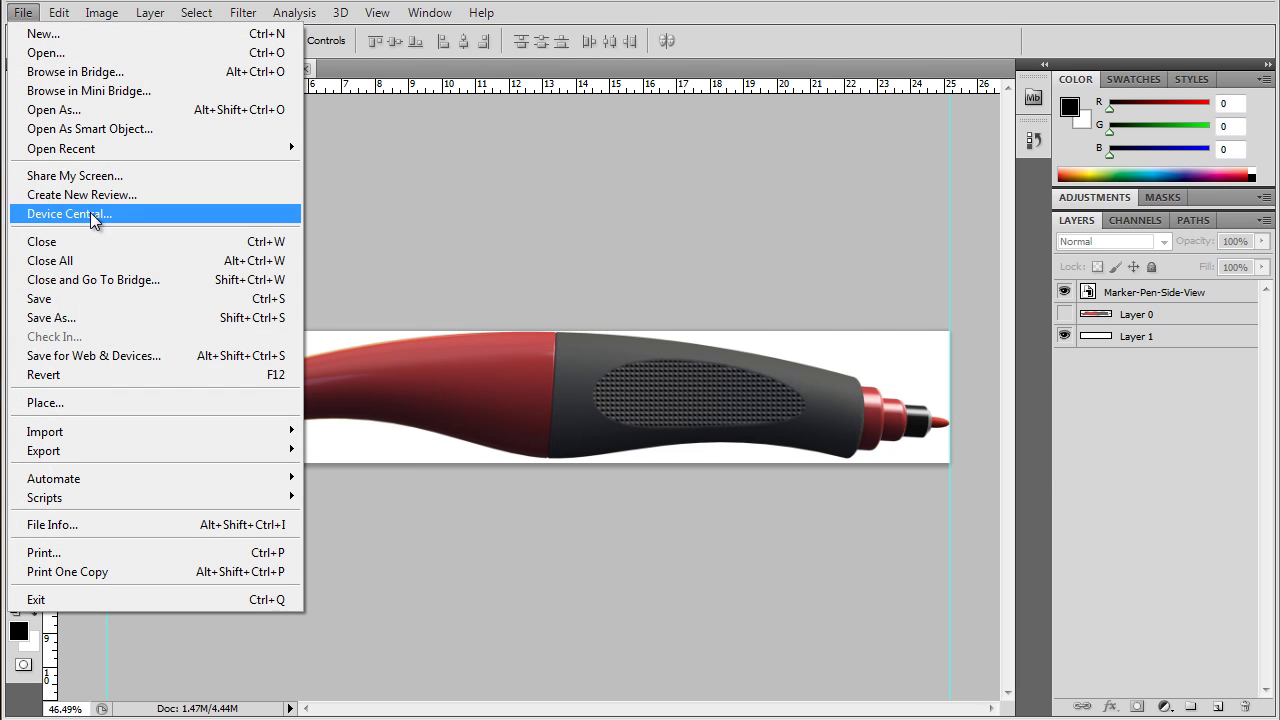
left_click(99, 321)
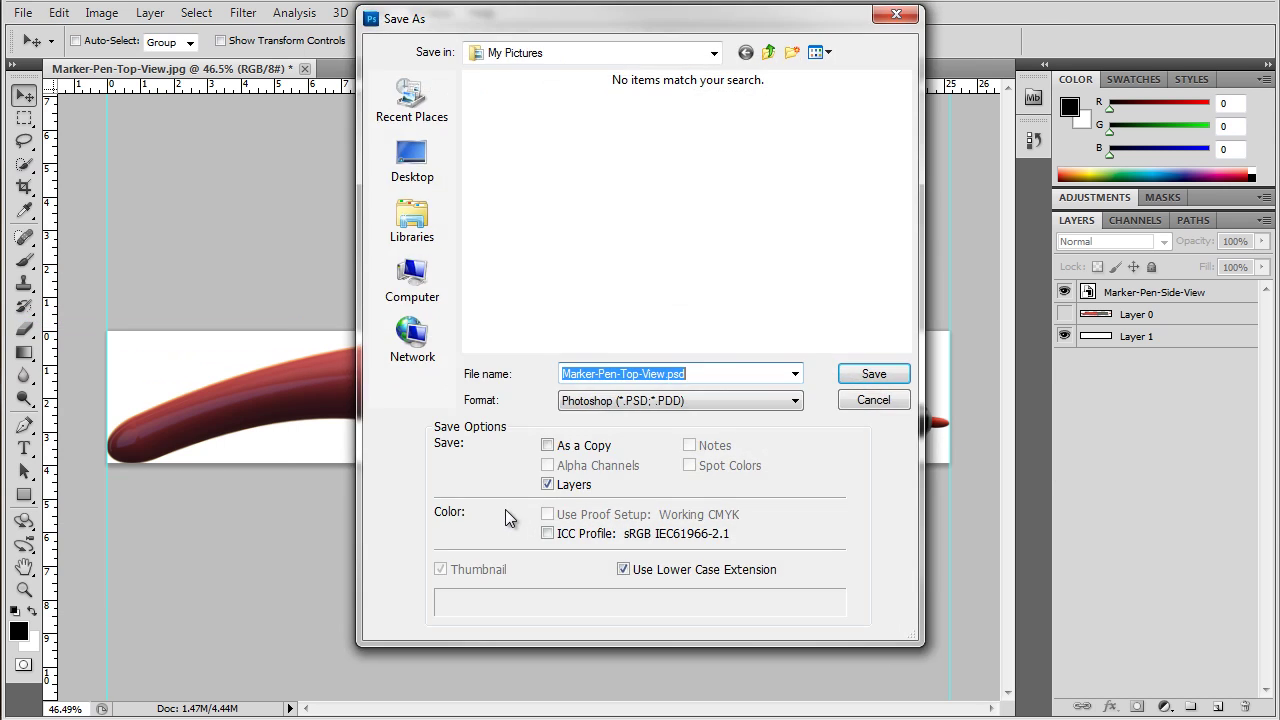
left_click(705, 398)
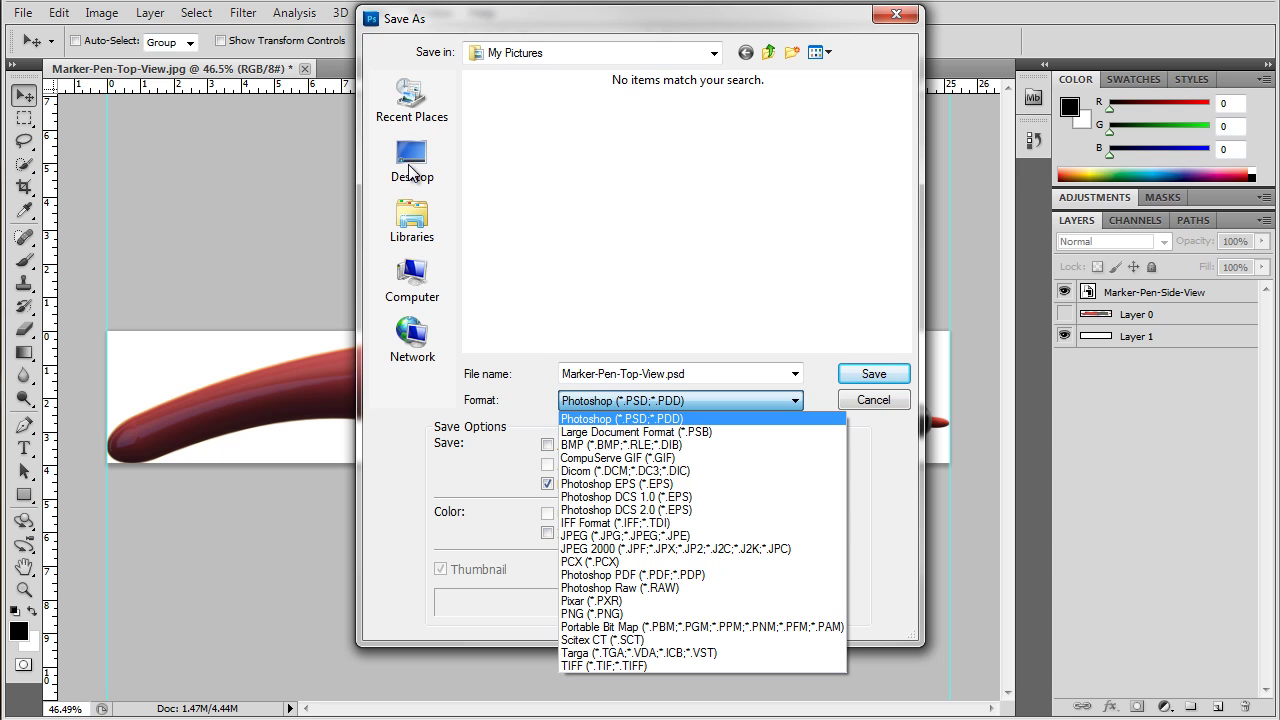
left_click(788, 54)
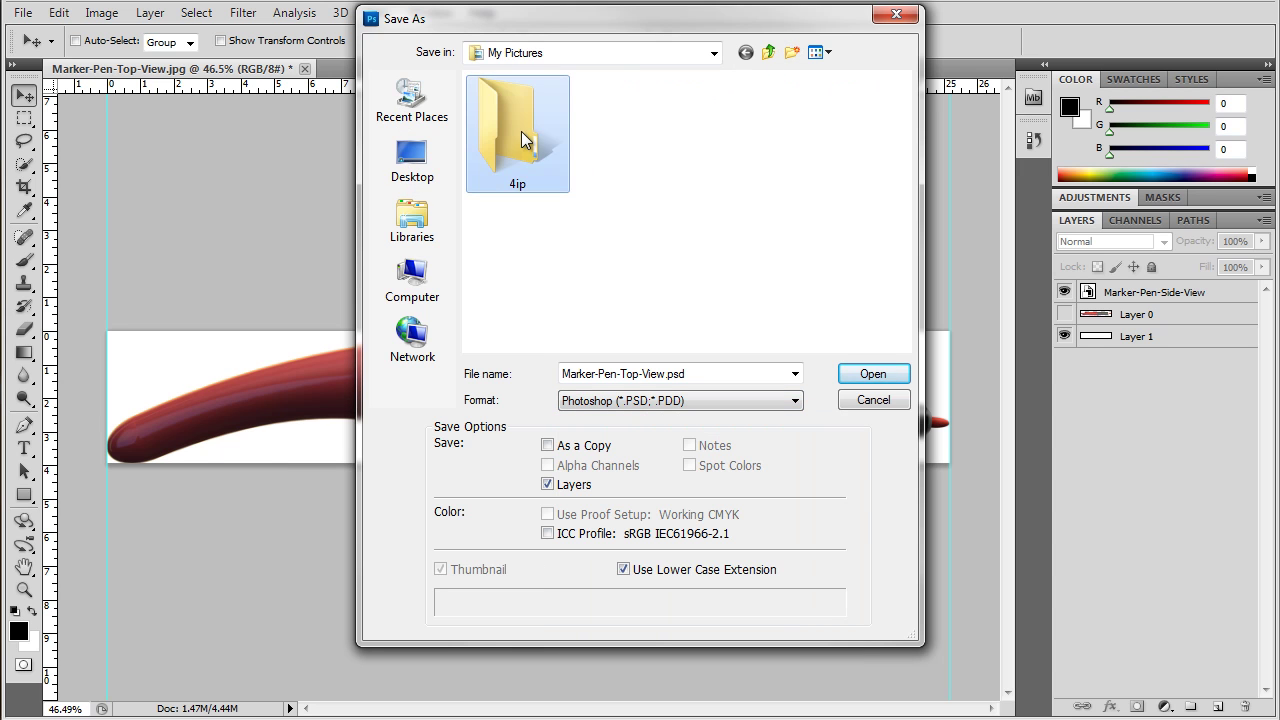
double_click(528, 138)
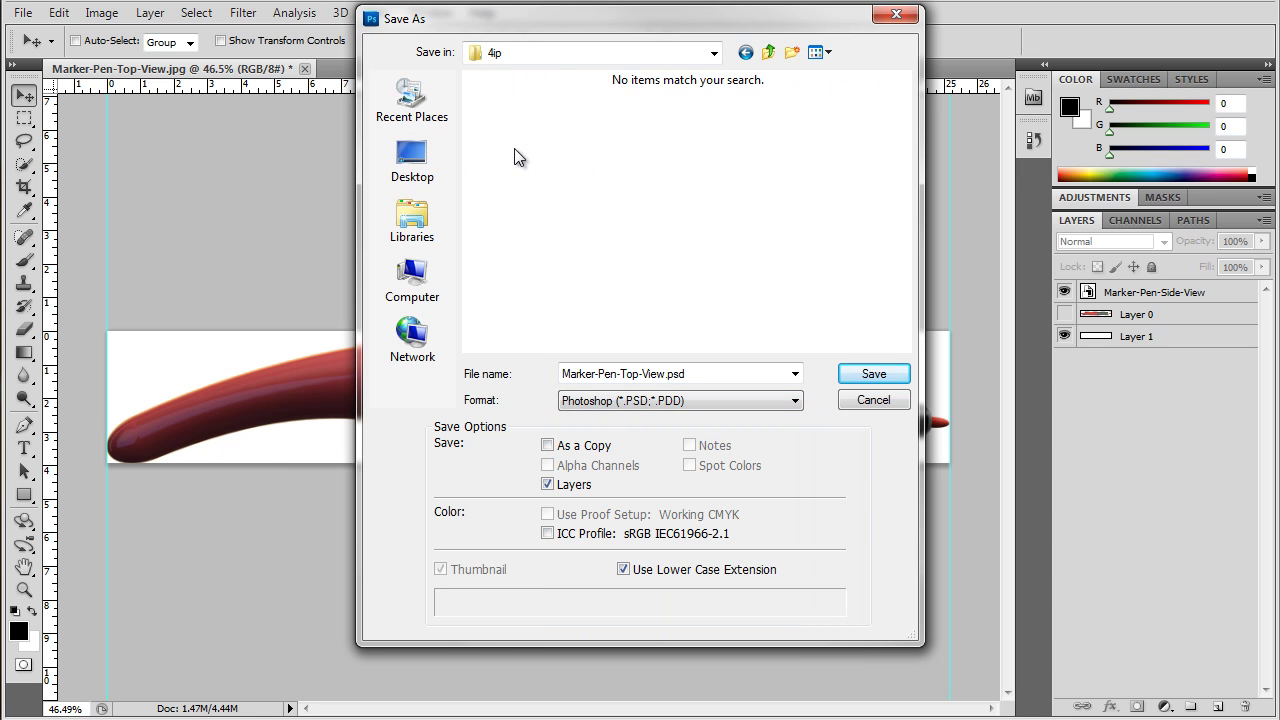
Save the side view as a JPEG in 4ip at quality 12
left_click(714, 398)
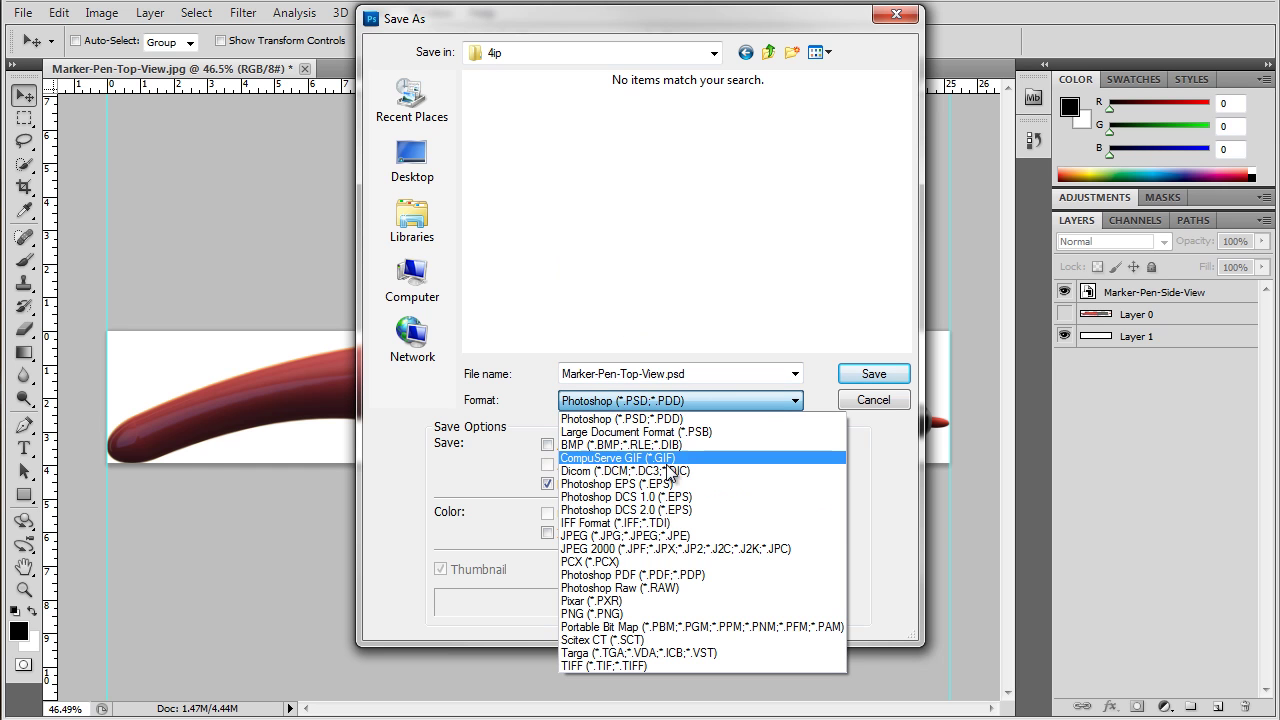
left_click(664, 535)
left_click(874, 373)
type("12")
left_click(531, 202)
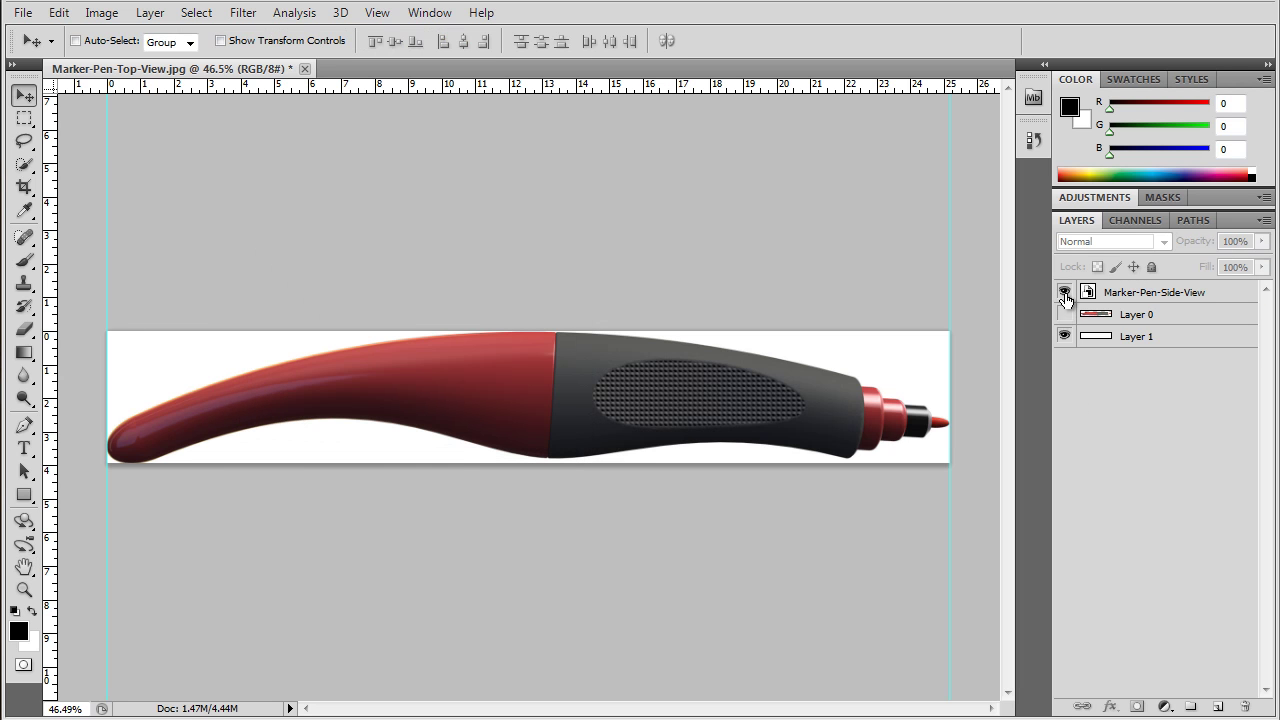
Show only the top-view pen and start a JPEG Save As into the 4ip folder
left_click(1064, 291)
left_click(1064, 314)
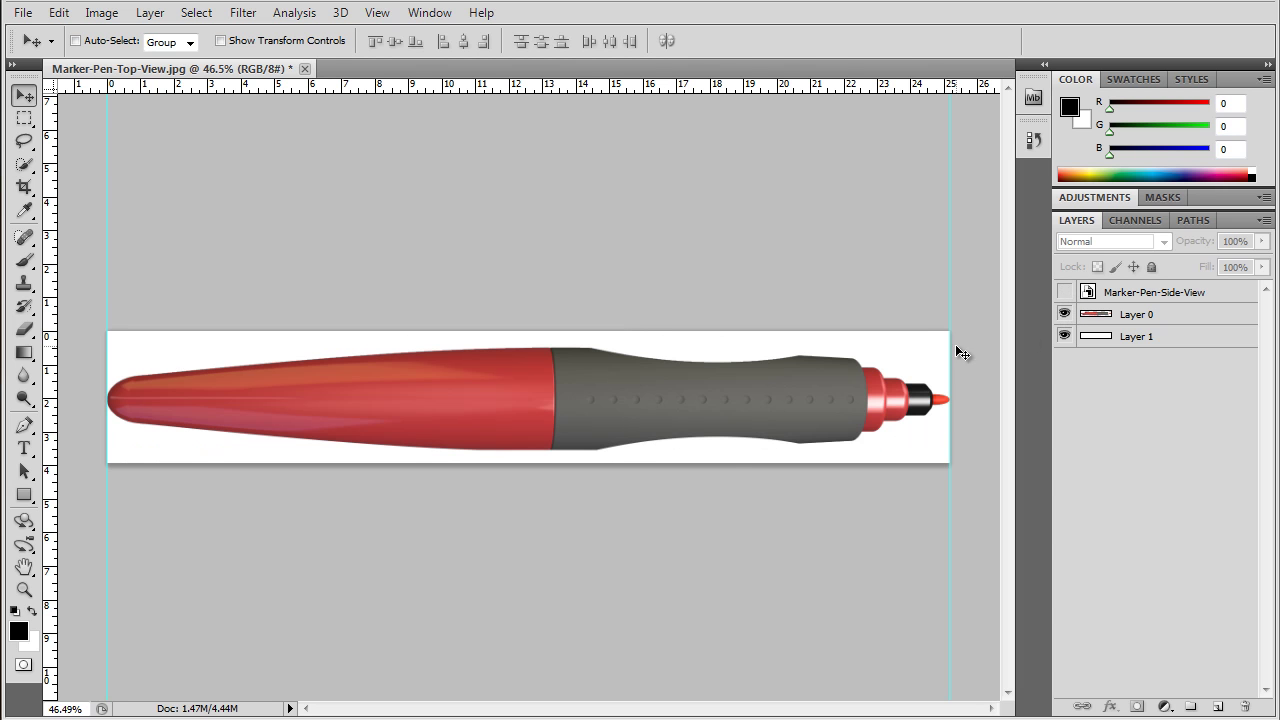
left_click(22, 12)
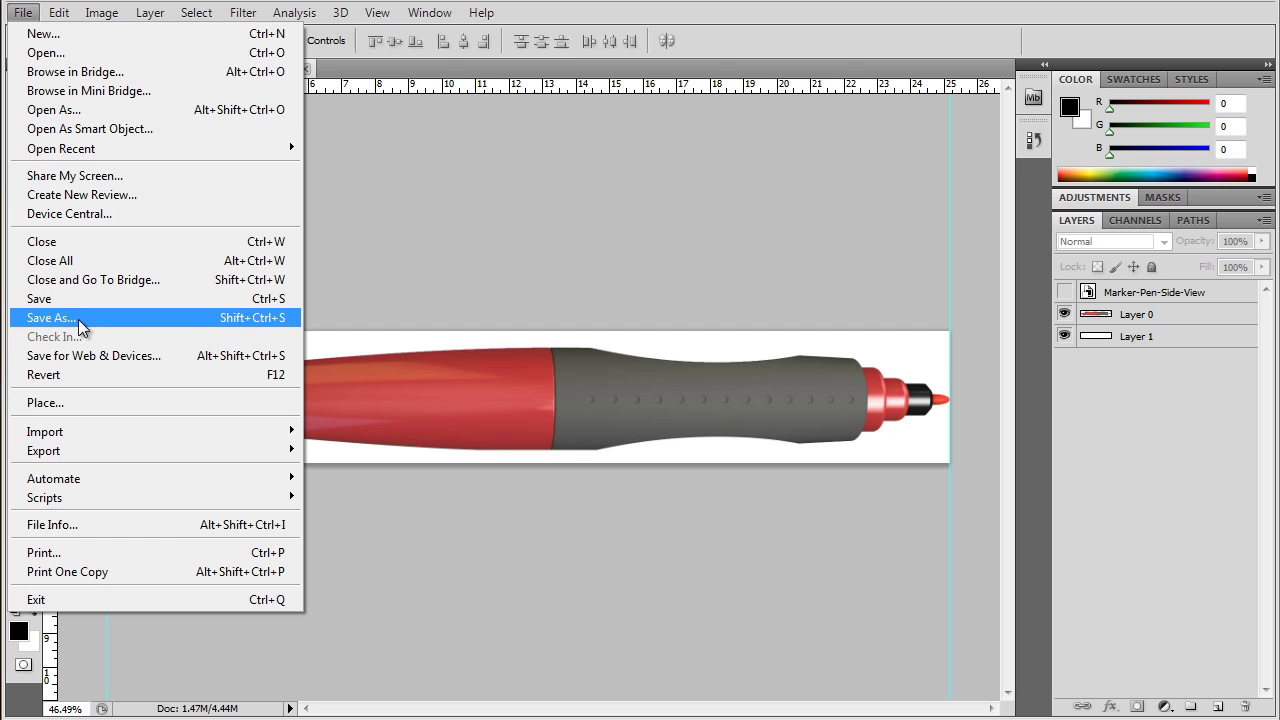
left_click(80, 327)
left_click(666, 408)
left_click(648, 535)
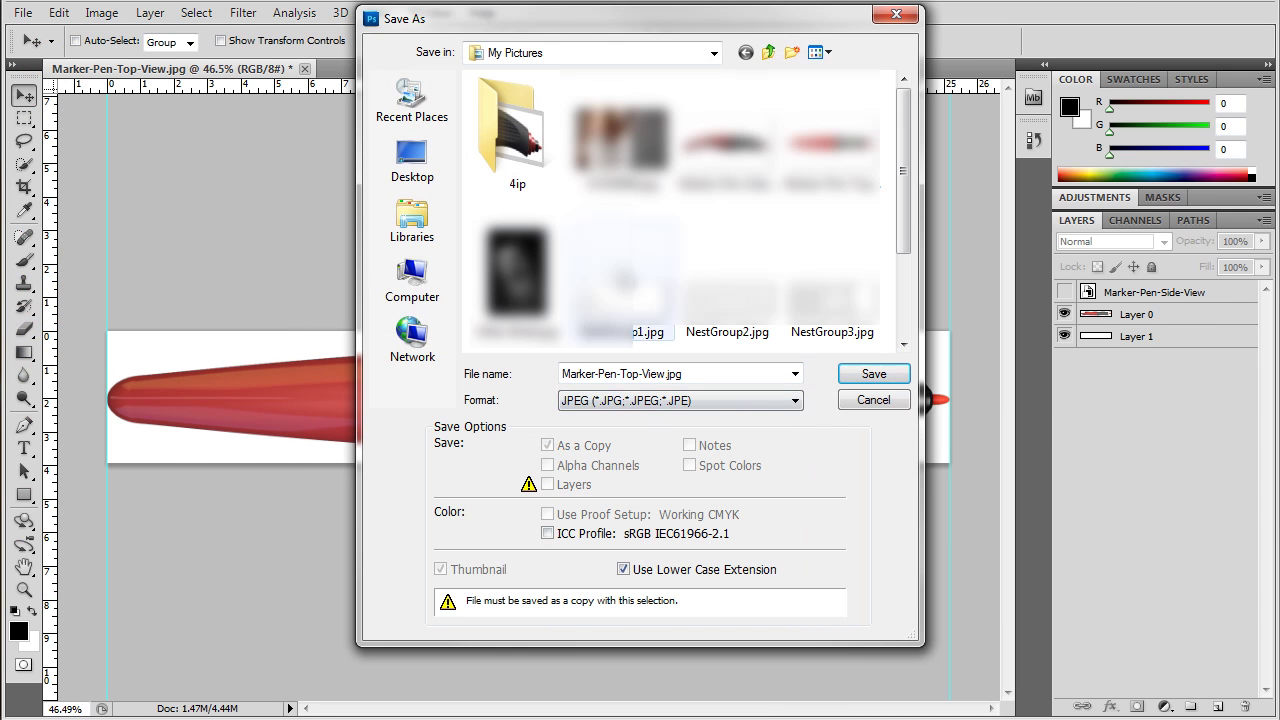
left_click(490, 137)
double_click(490, 137)
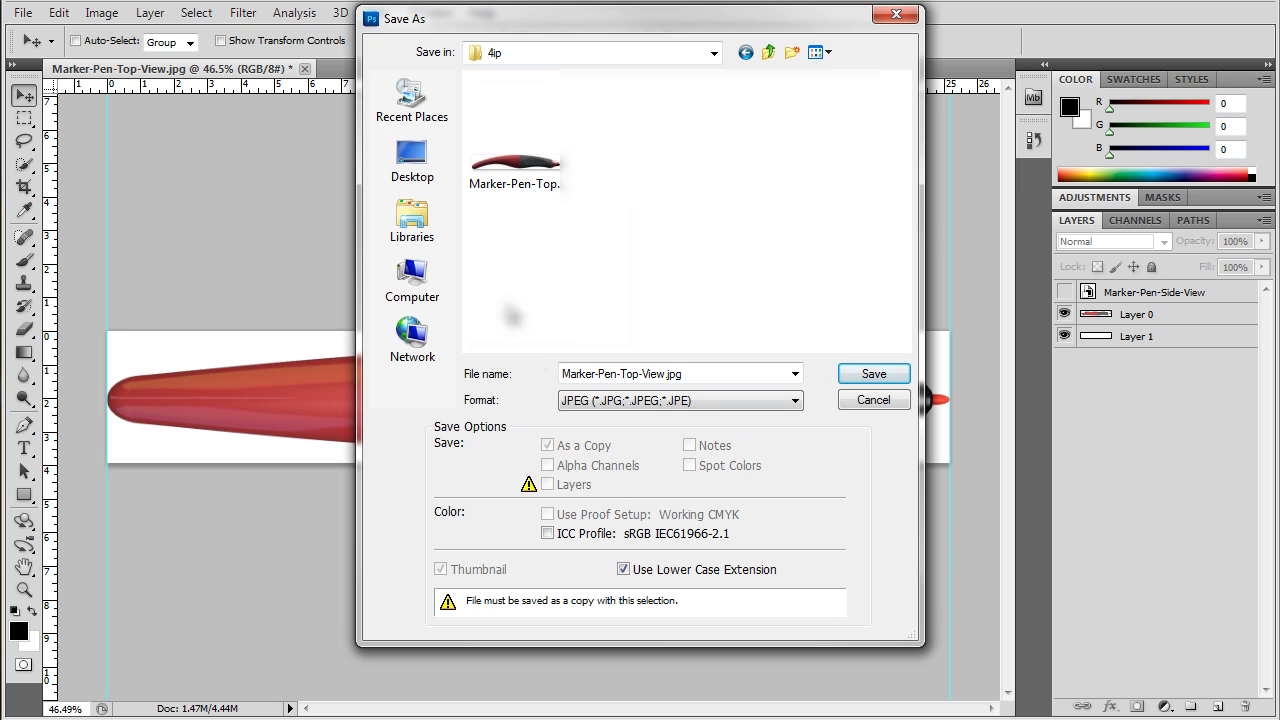
Attempt the save and decline replacing the existing JPEG in 4ip
left_click(704, 374)
left_click(704, 374)
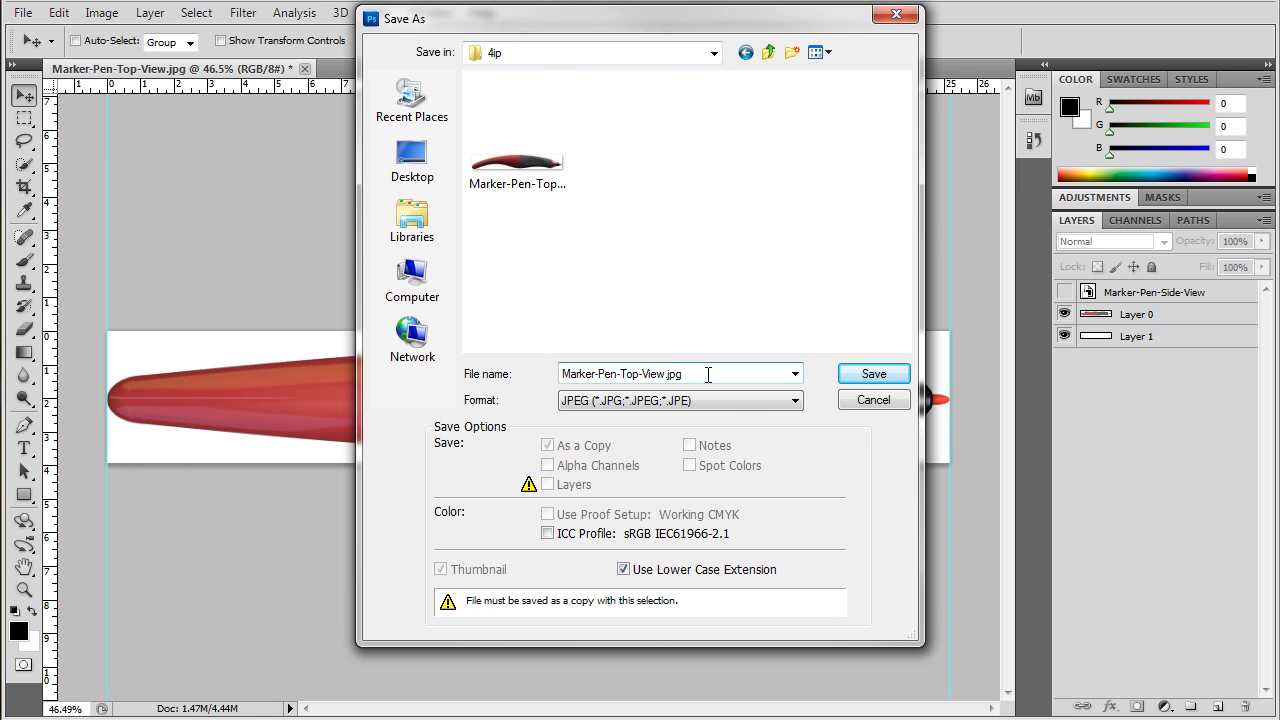
left_click(860, 376)
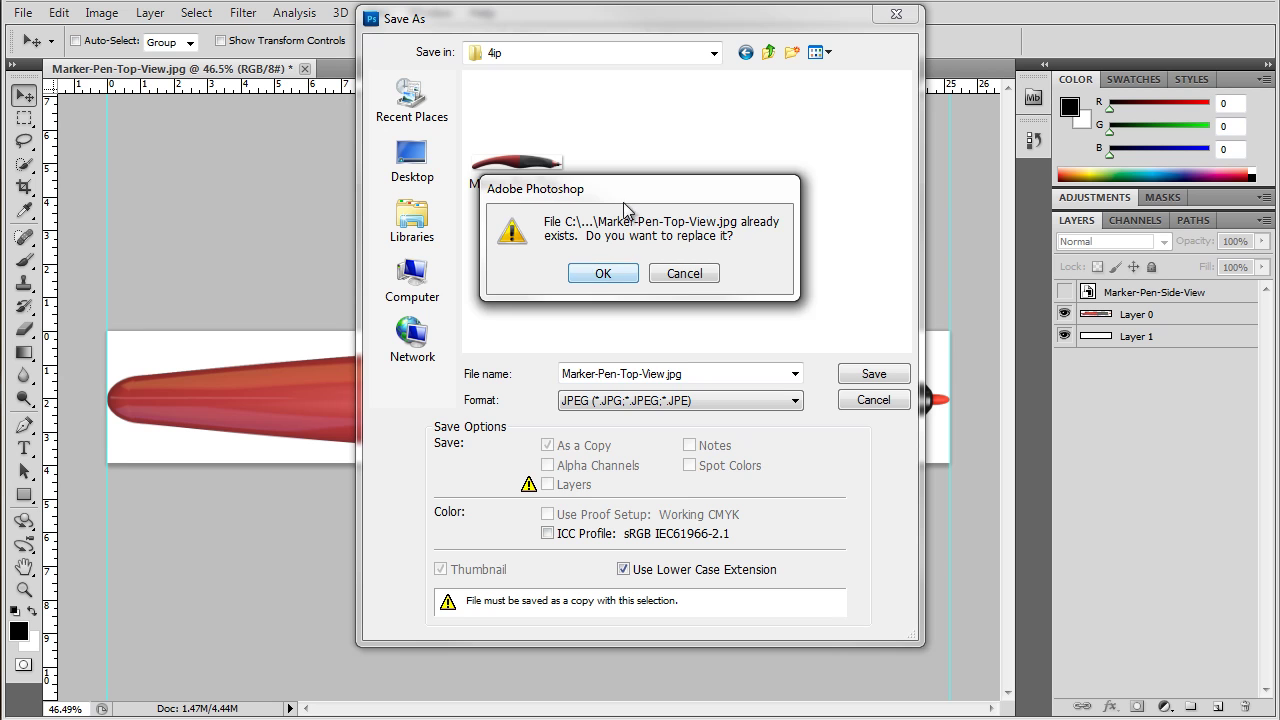
left_click_drag(623, 194, 727, 233)
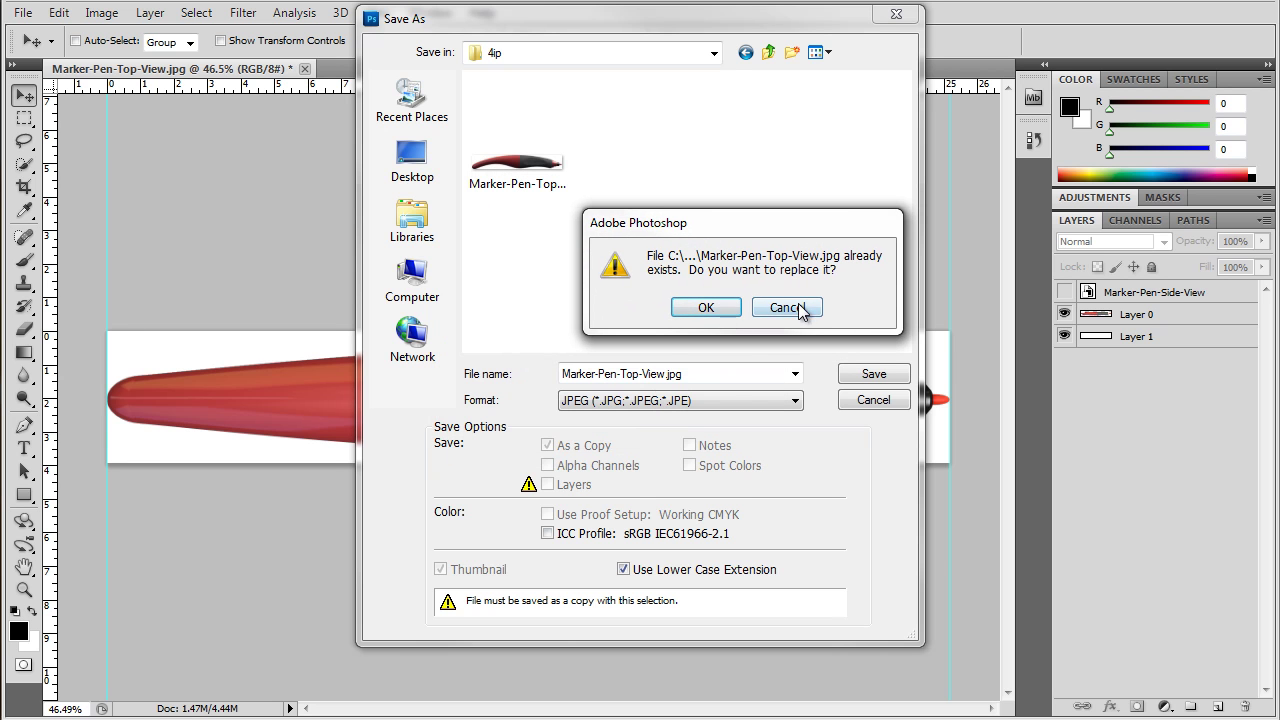
left_click(785, 307)
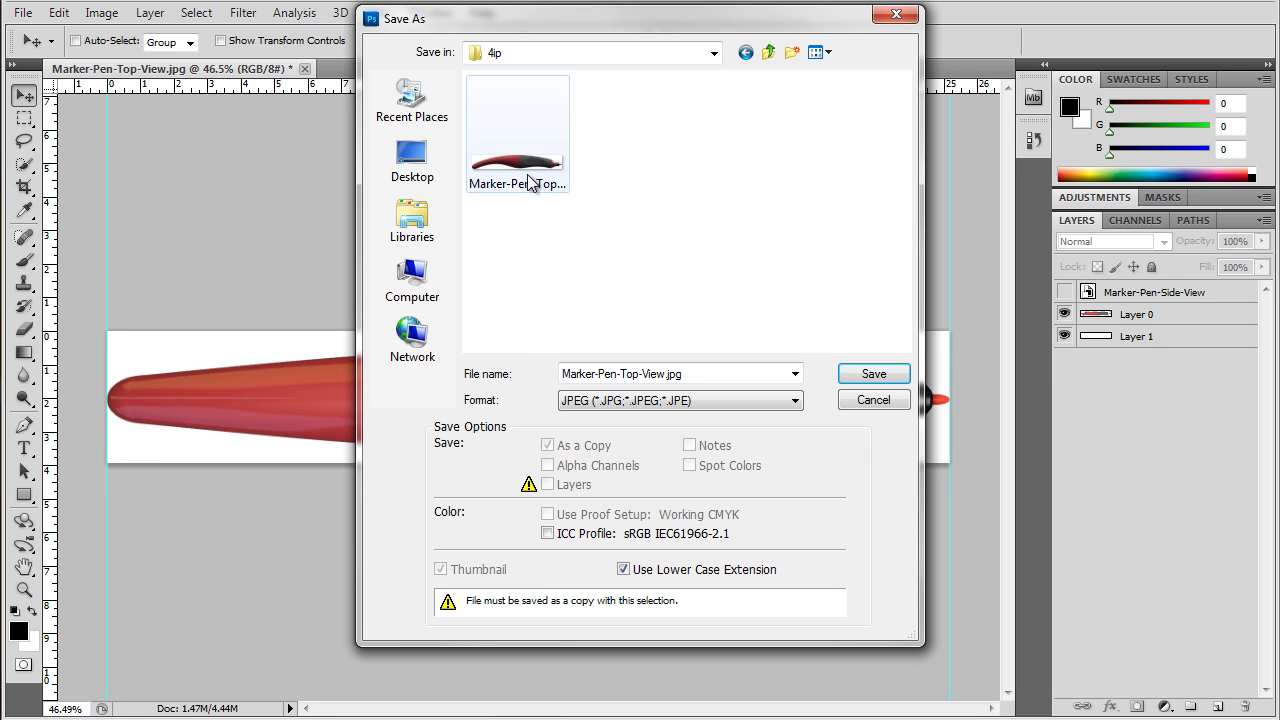
Rename the existing JPEG in 4ip to Marker-Side-View.jpg
right_click(529, 178)
left_click(314, 703)
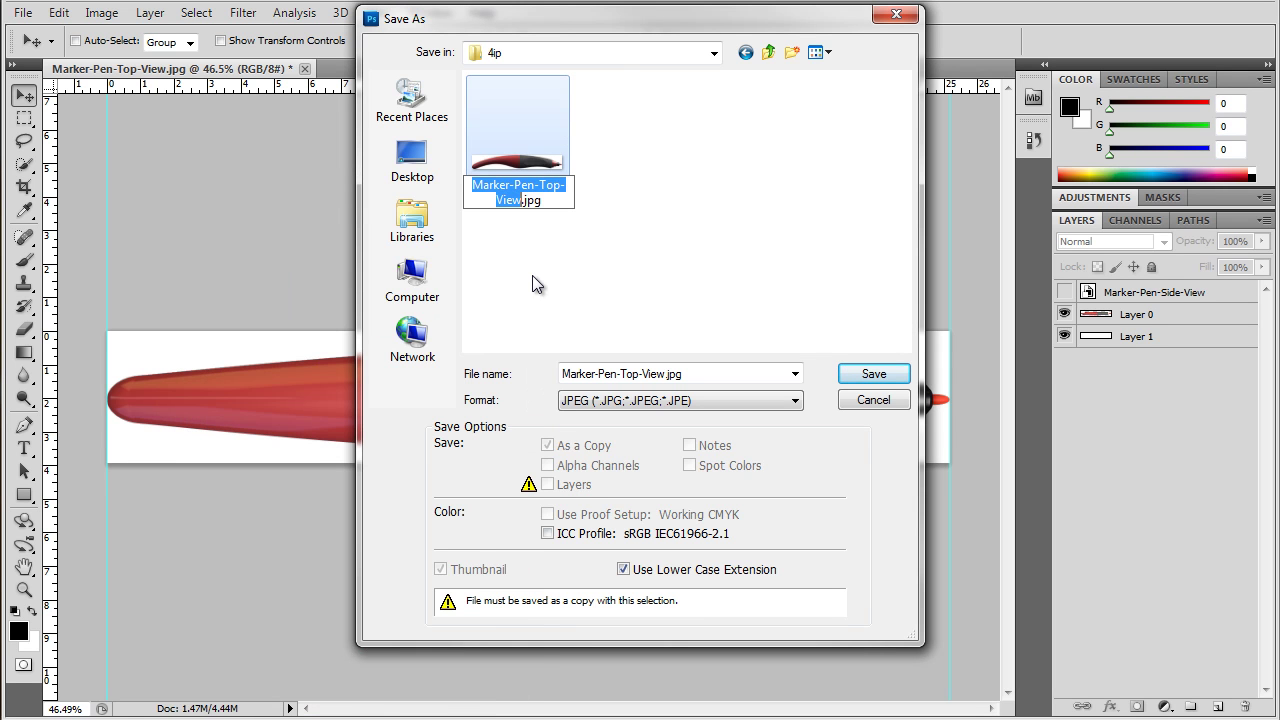
left_click(546, 195)
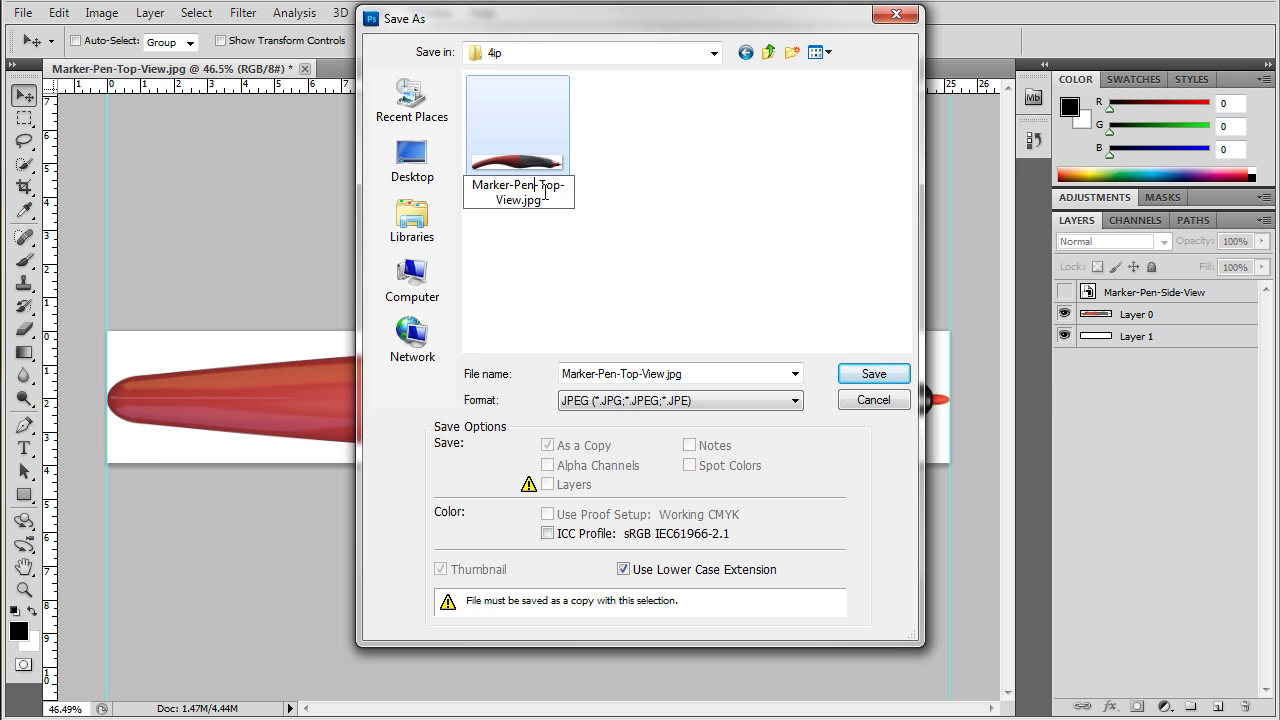
key("BackSpace")
key("BackSpace")
key("BackSpace")
type("Si")
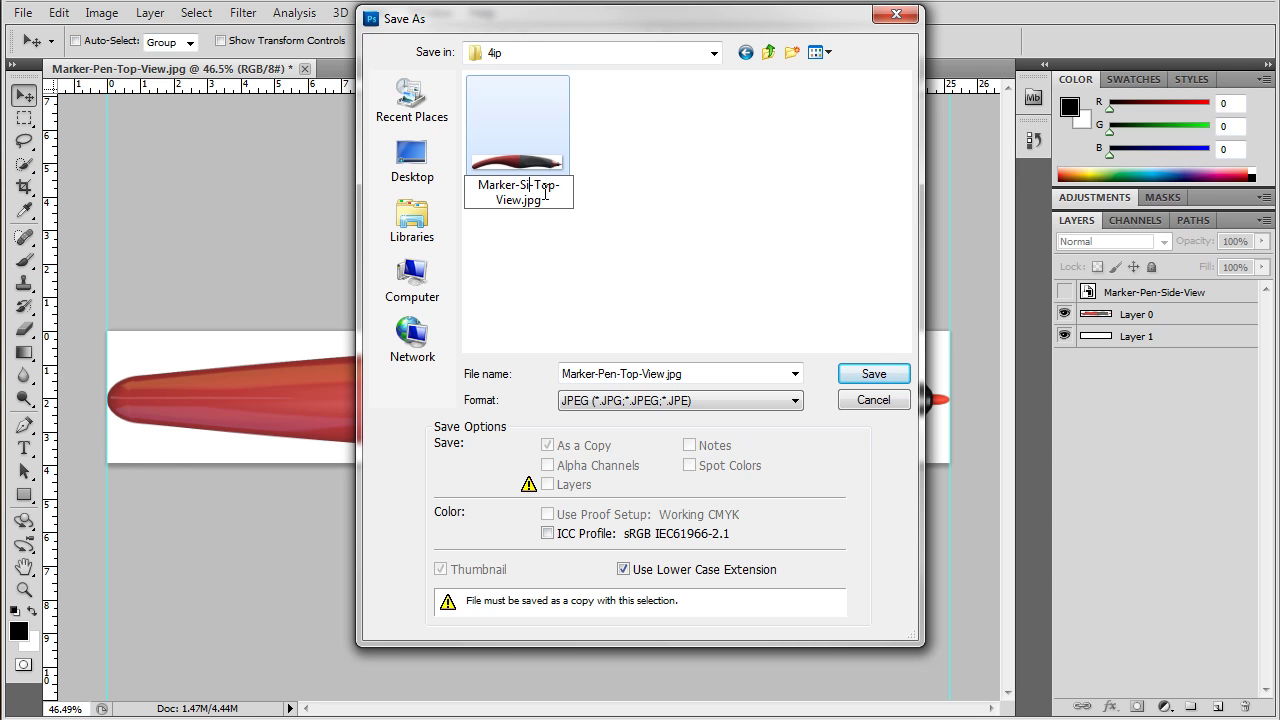
type("de")
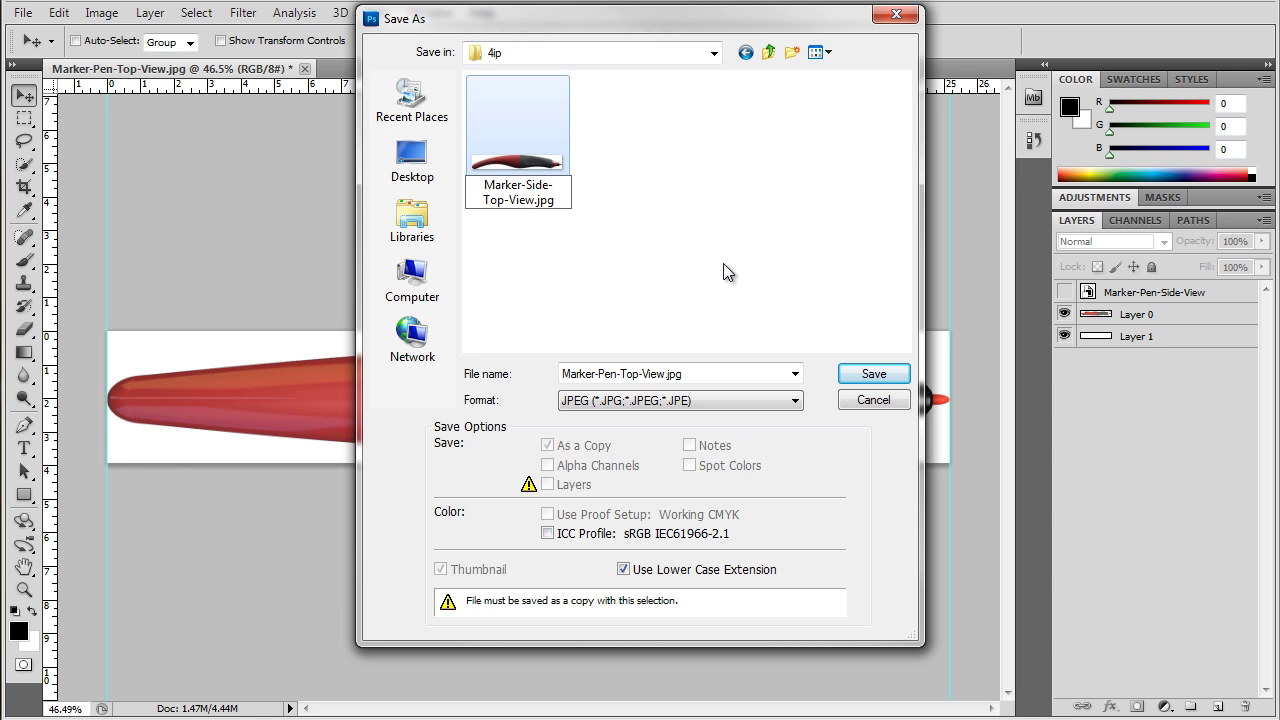
key("Return")
Save the top view as Marker-Top-View.jpg at JPEG quality 12, Maximum
left_click(642, 373)
key("BackSpace")
key("BackSpace")
key("BackSpace")
key("BackSpace")
key("BackSpace")
key("BackSpace")
key("BackSpace")
key("BackSpace")
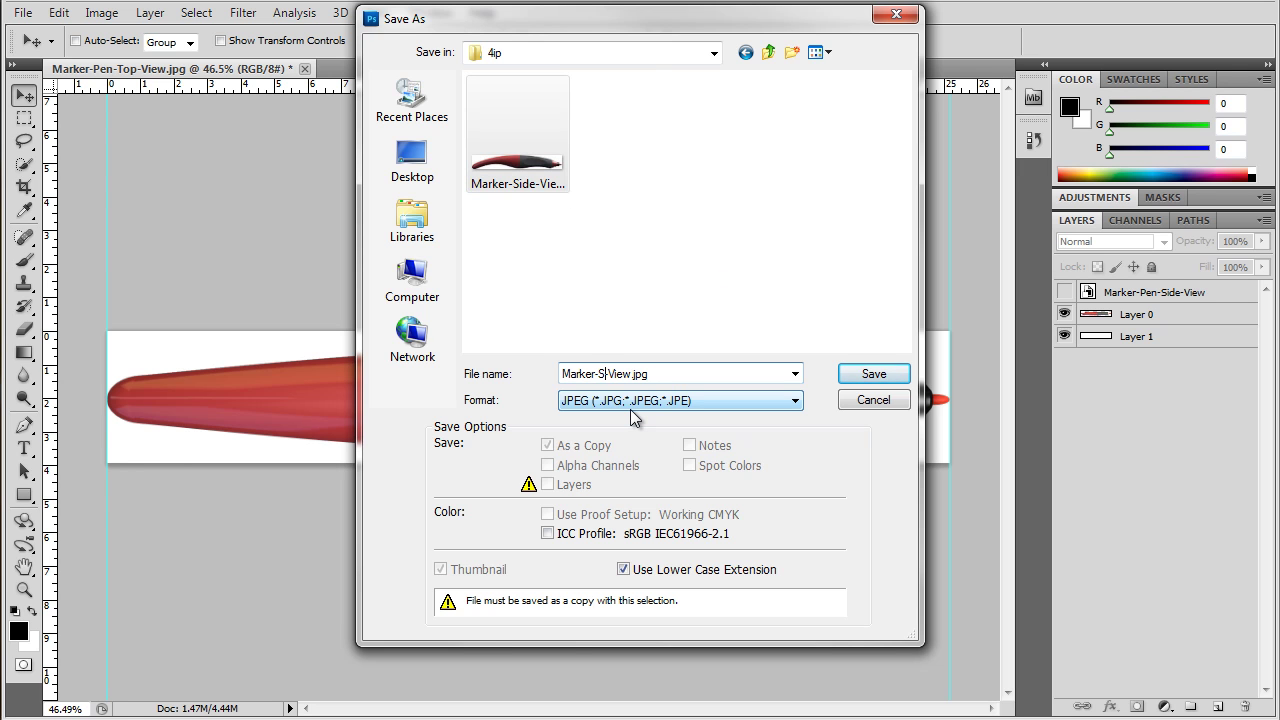
key("BackSpace")
left_click(873, 373)
left_click_drag(400, 296, 476, 296)
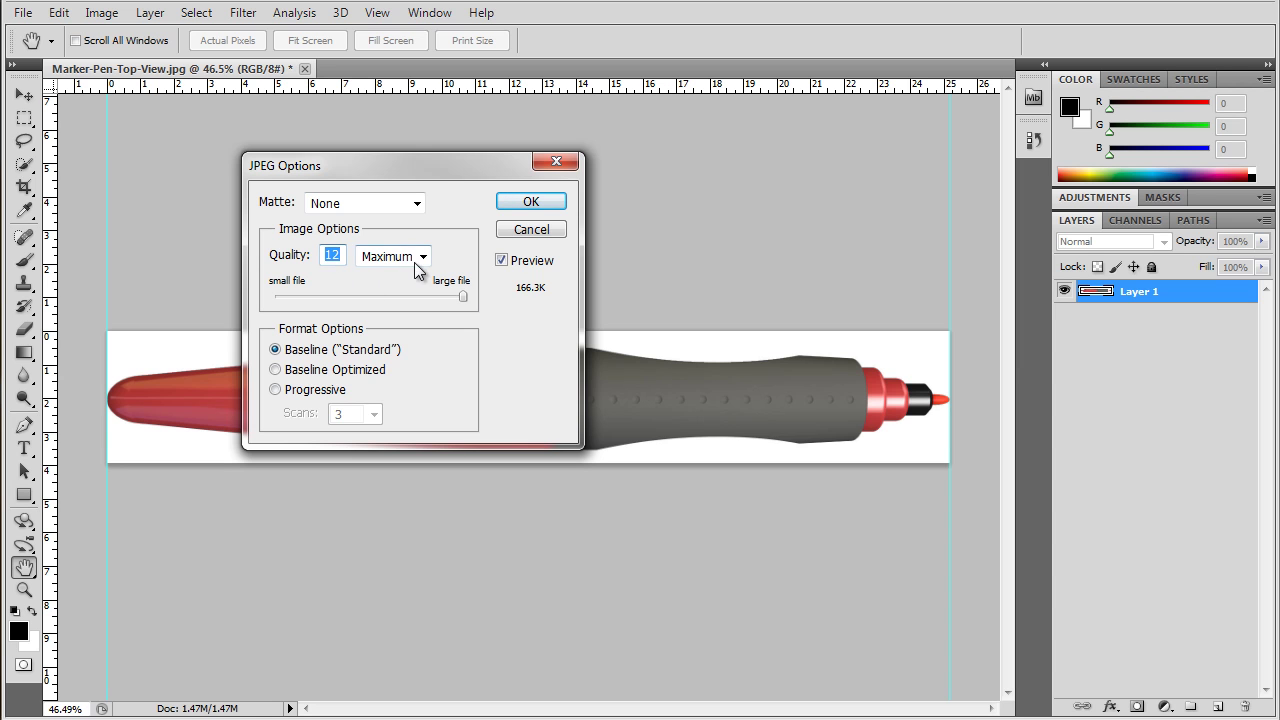
left_click(527, 204)
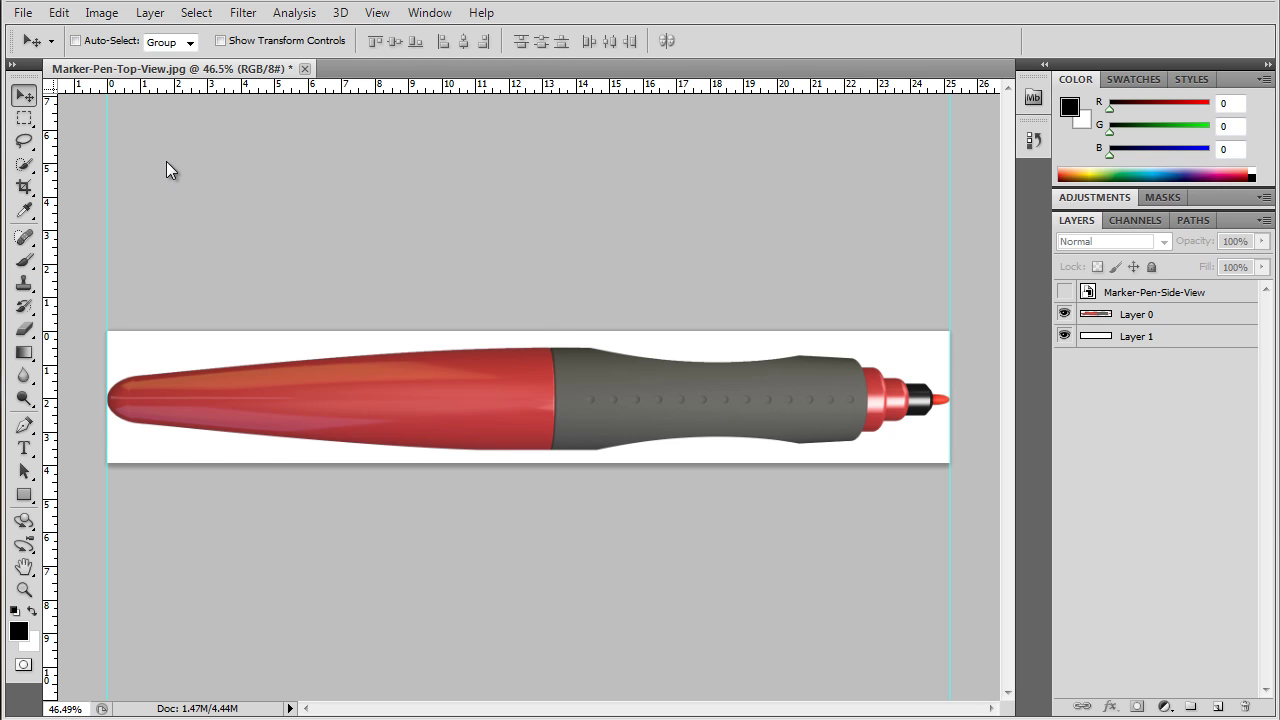
Turn on the preview pane in the widened 4ip window and preview Marker-Side-View.jpg and Marker-Top-View.jpg
key("alt+Tab")
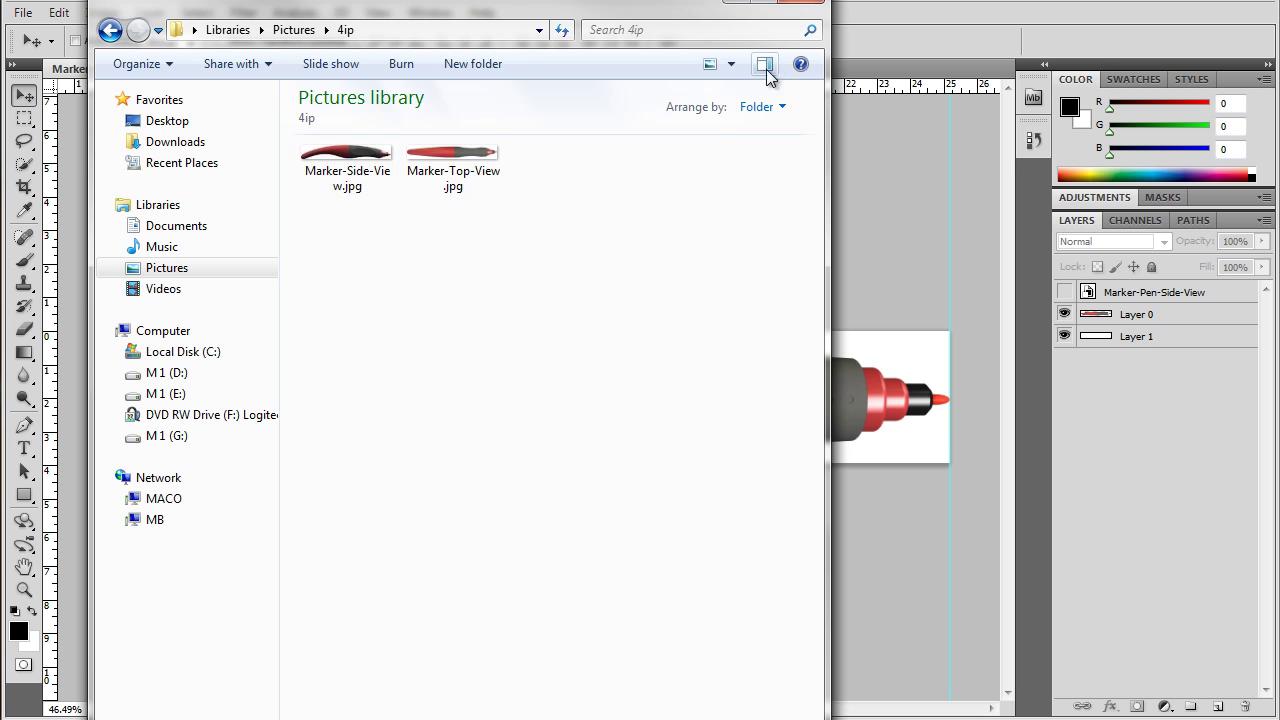
left_click(765, 64)
left_click_drag(828, 166, 1118, 166)
left_click(345, 172)
left_click_drag(443, 14, 398, 8)
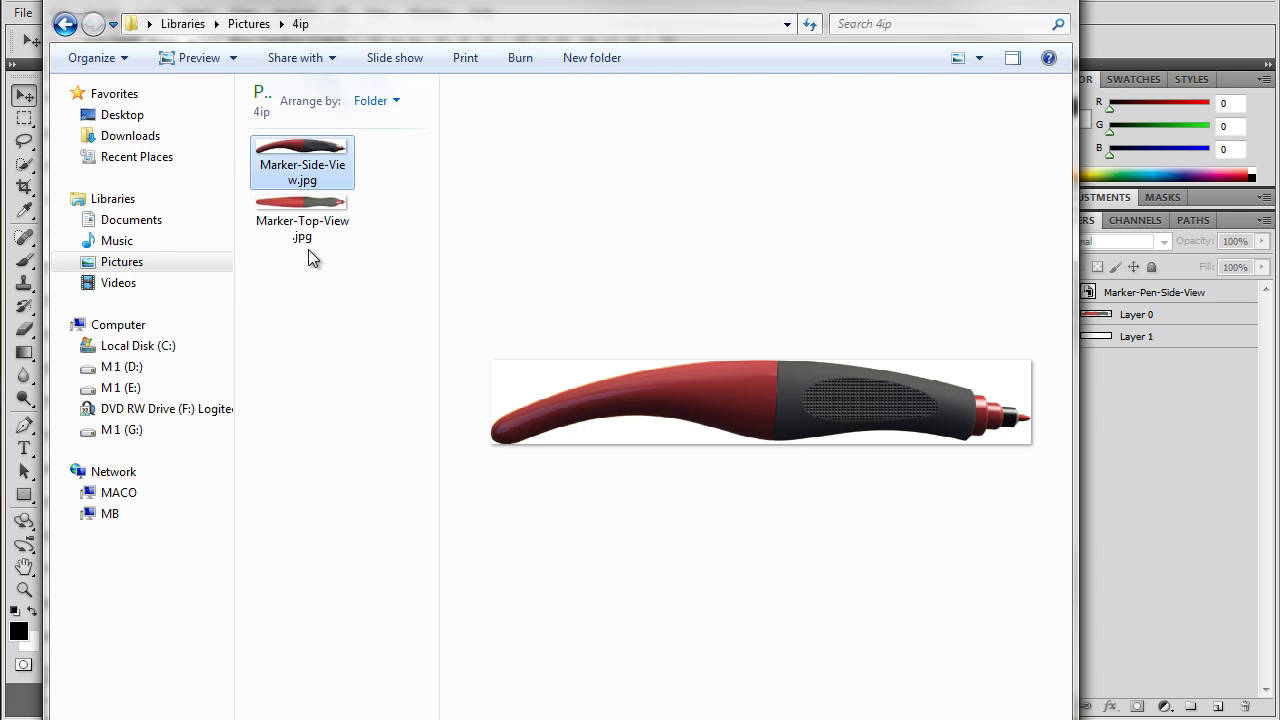
left_click(304, 203)
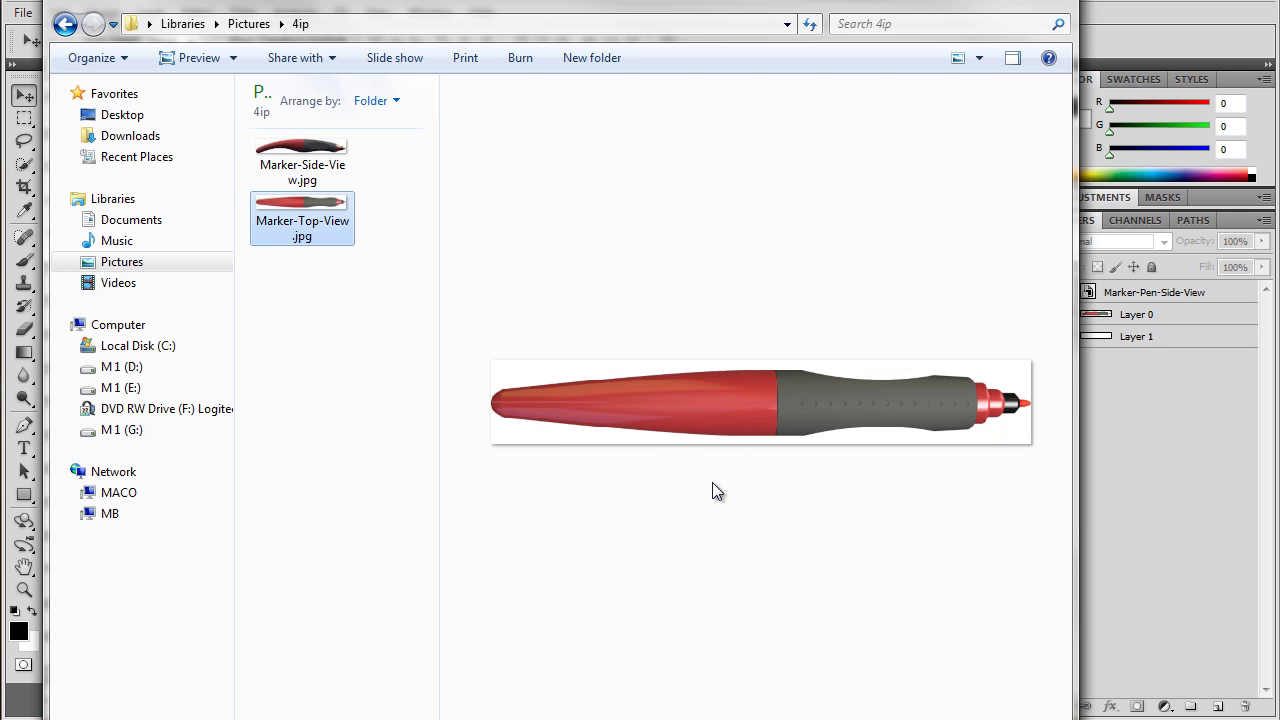